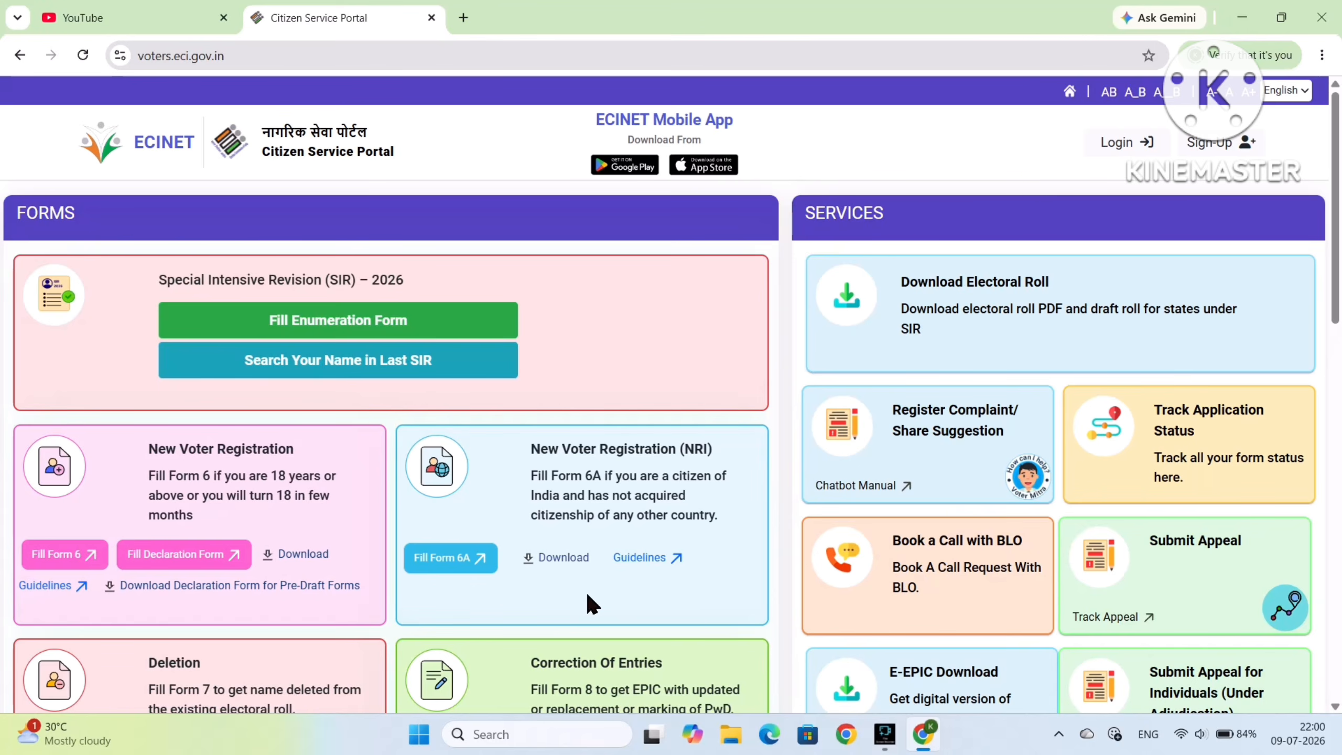
# Go back to the ECINET portal home page and head to its login.
pyautogui.click(264, 57)
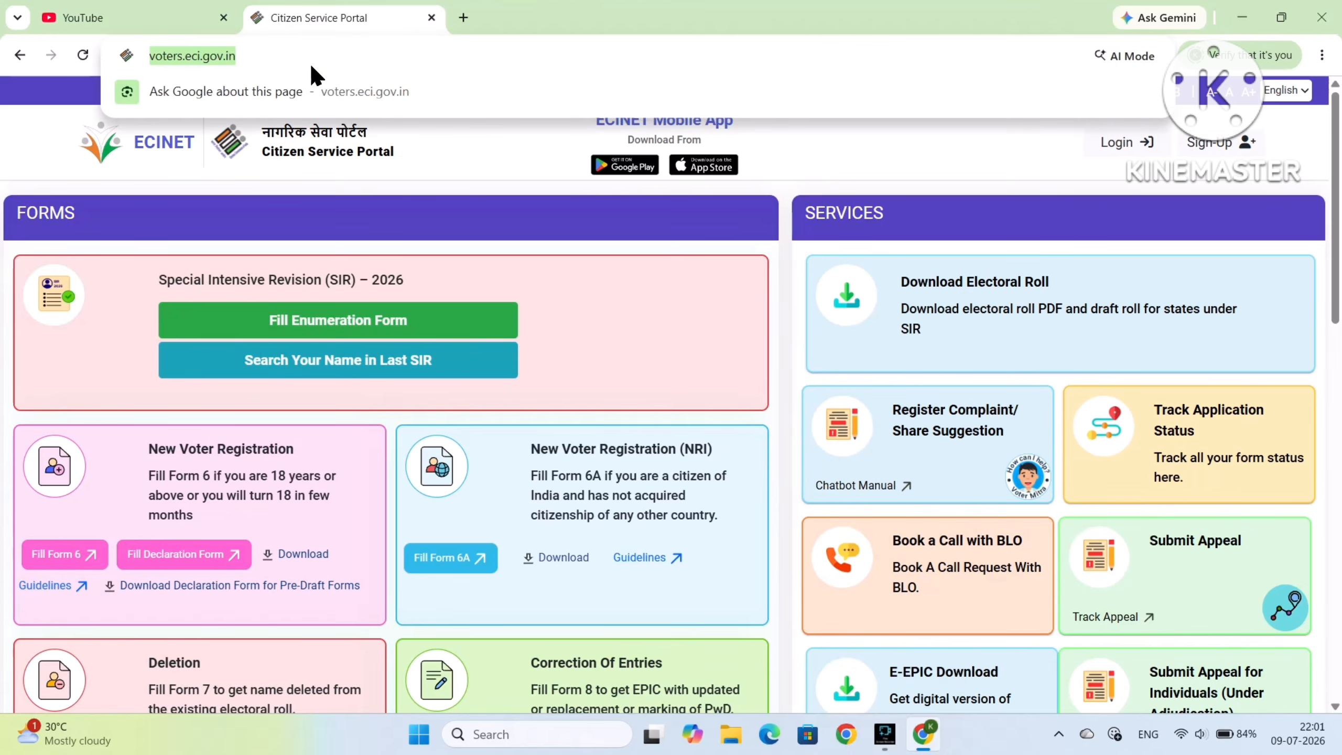
pyautogui.press('Escape')
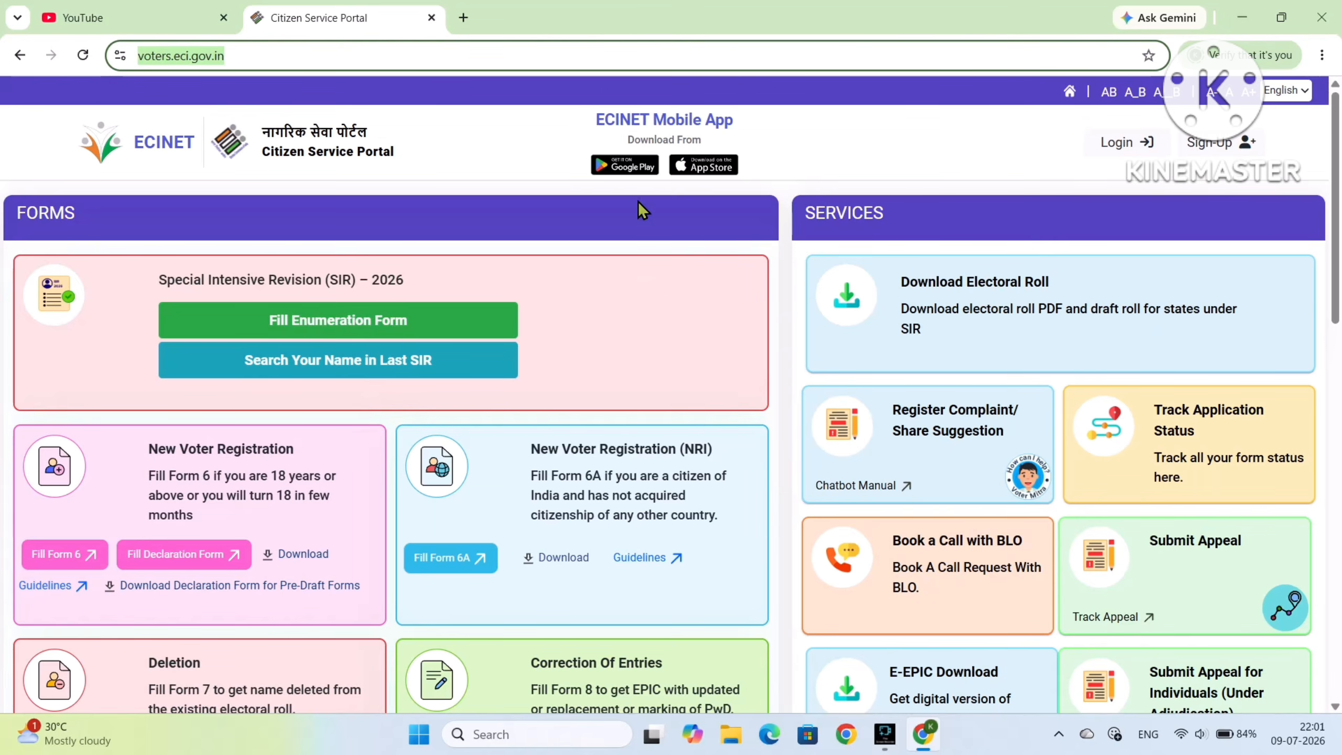
pyautogui.click(422, 320)
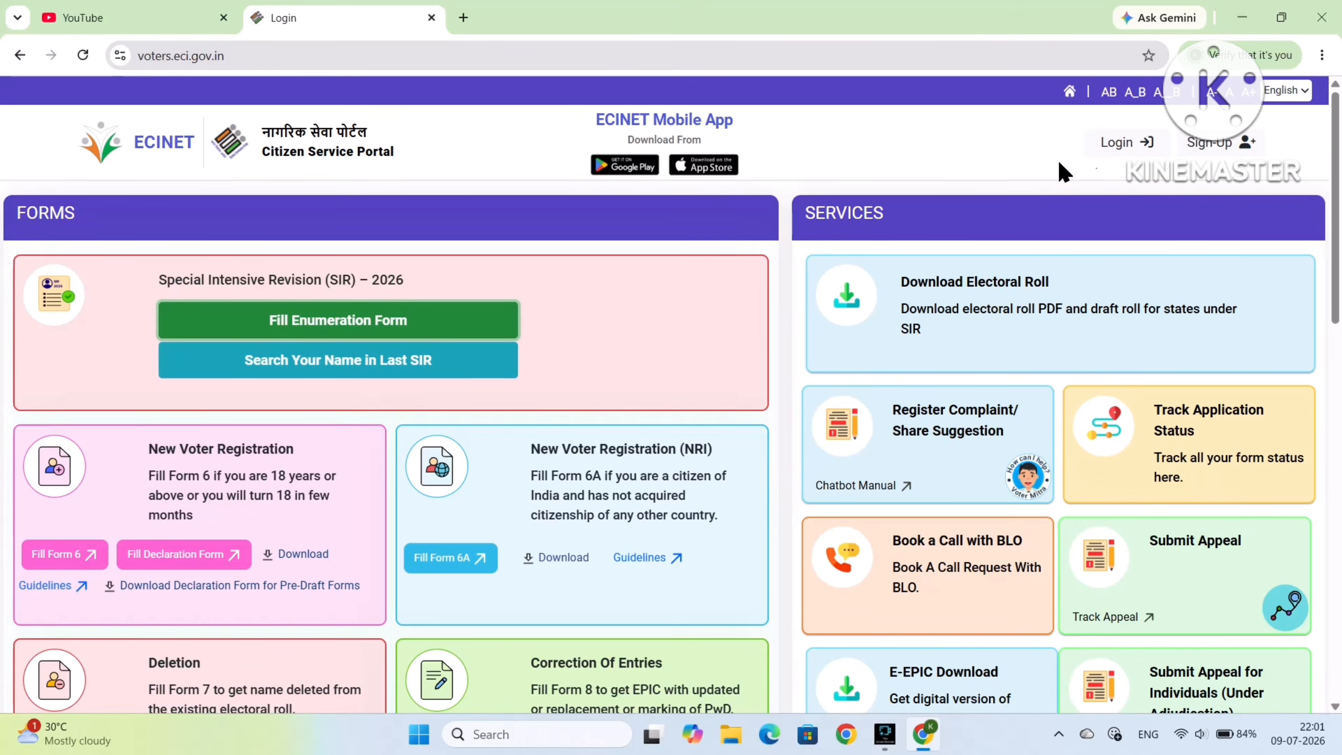
pyautogui.click(1154, 148)
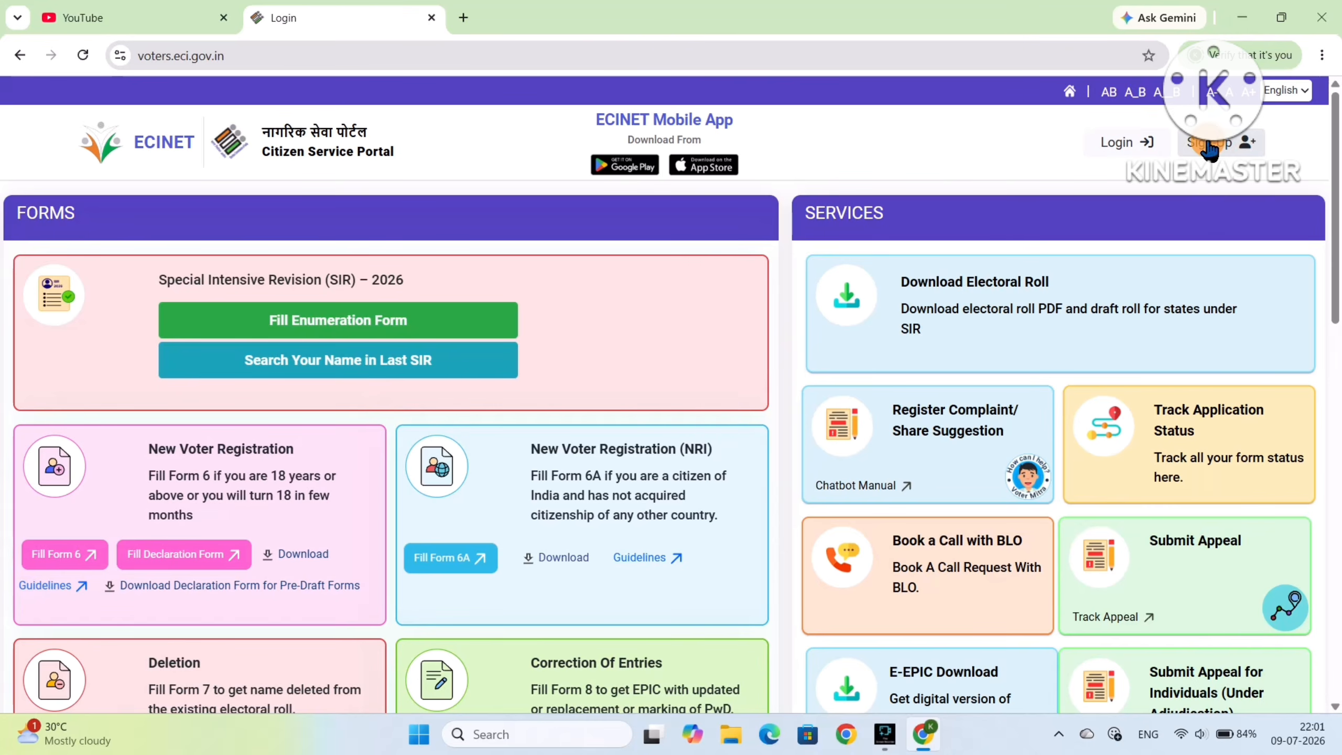
# Open the account sign-up form and enter the mobile number.
pyautogui.click(1188, 170)
pyautogui.click(1193, 140)
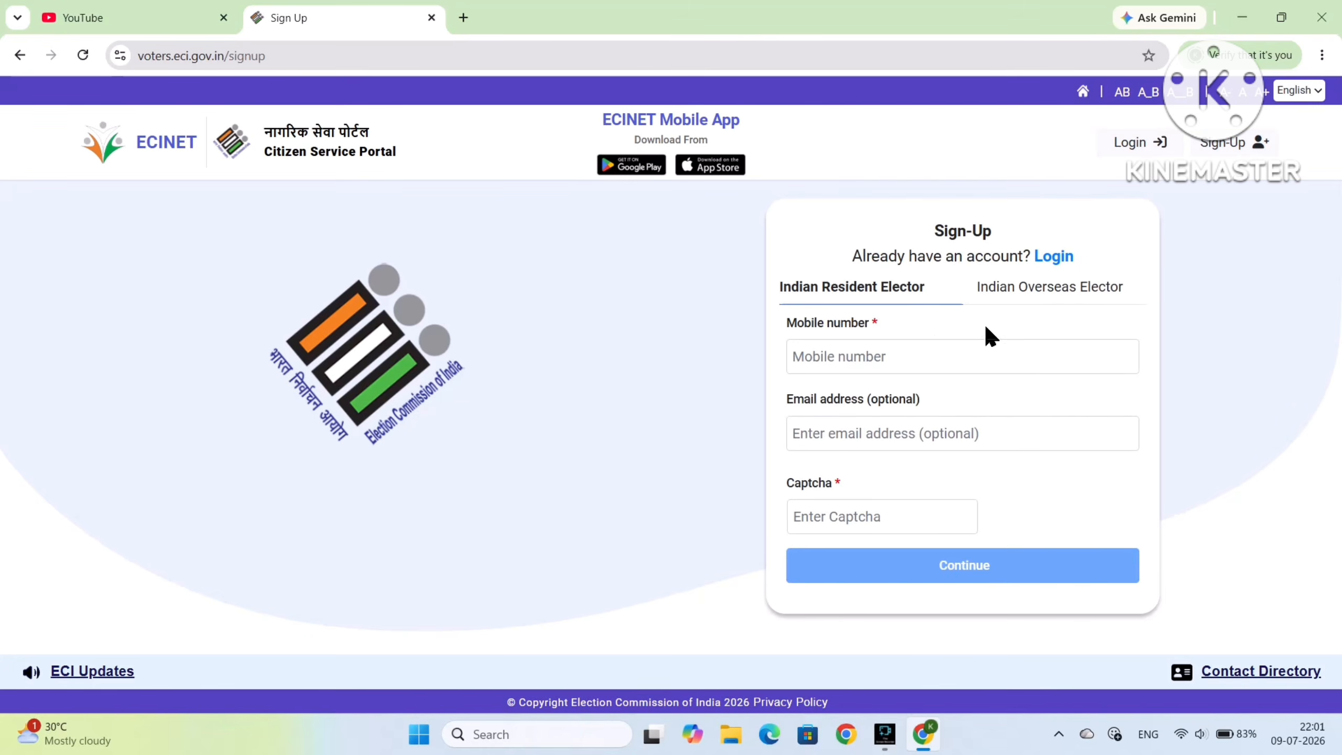
pyautogui.click(798, 326)
pyautogui.moveTo(799, 327); pyautogui.dragTo(1127, 456)
pyautogui.click(629, 461)
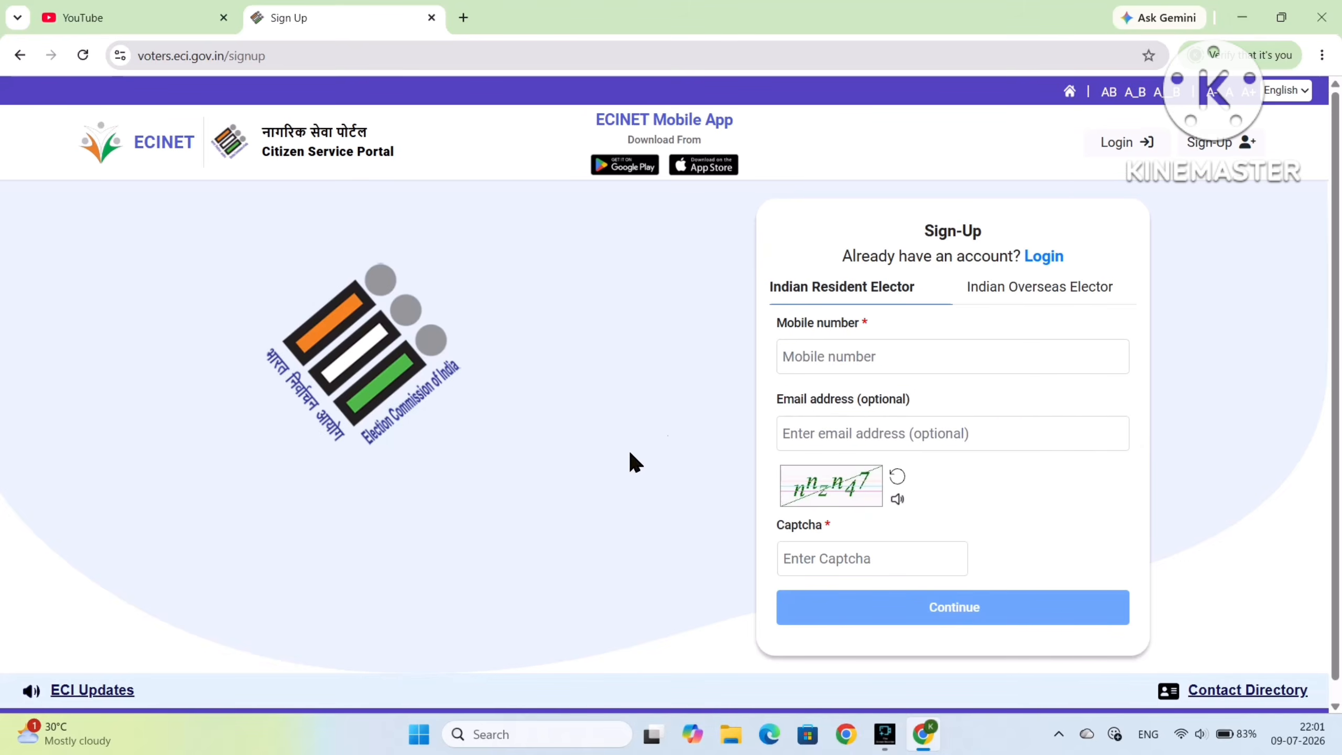
pyautogui.moveTo(791, 328); pyautogui.dragTo(888, 331)
pyautogui.click(830, 356)
pyautogui.write('9')
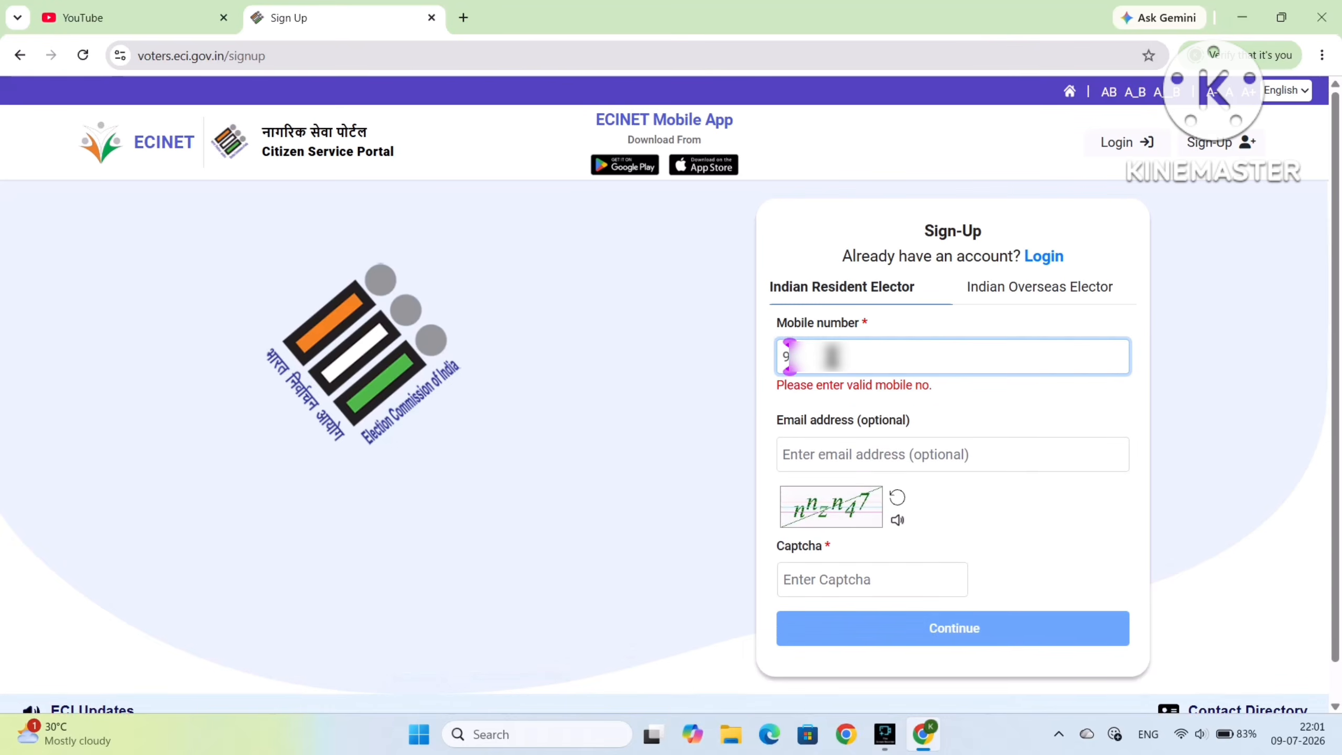
pyautogui.write('*****')
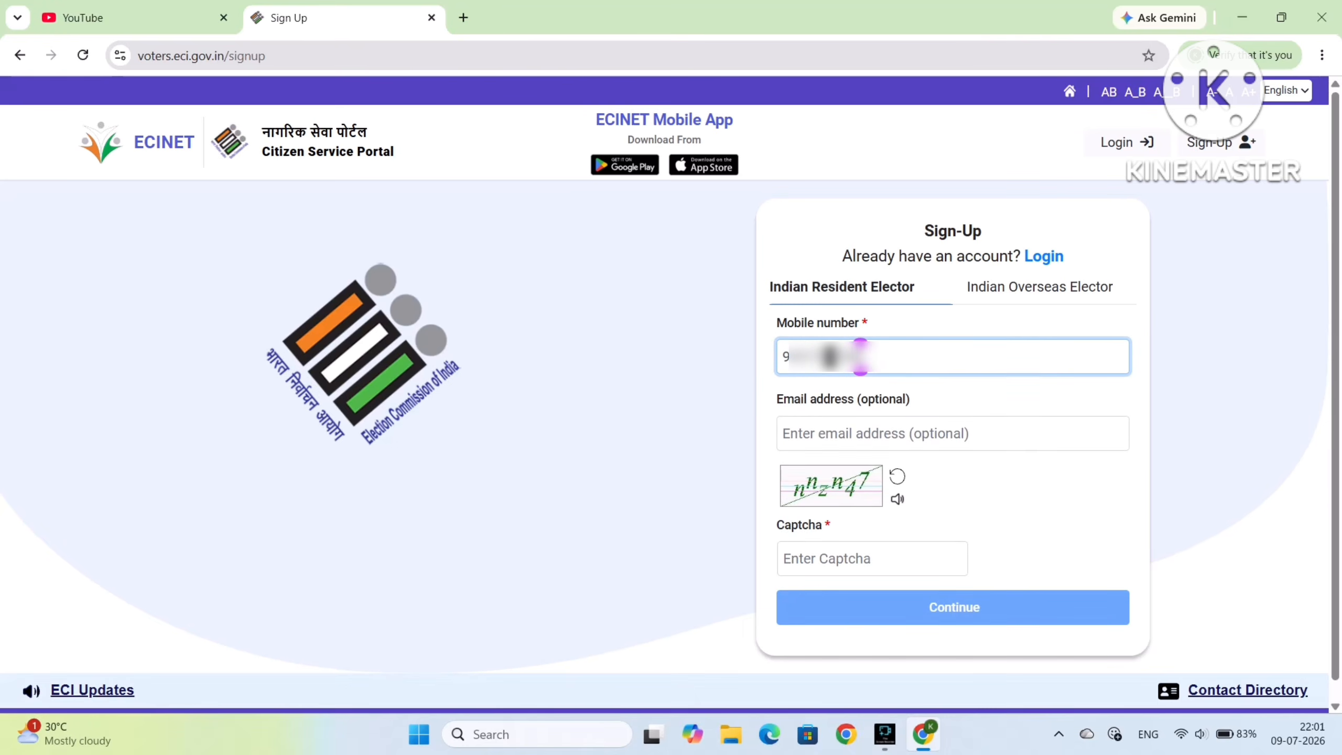
pyautogui.moveTo(794, 400); pyautogui.dragTo(872, 423)
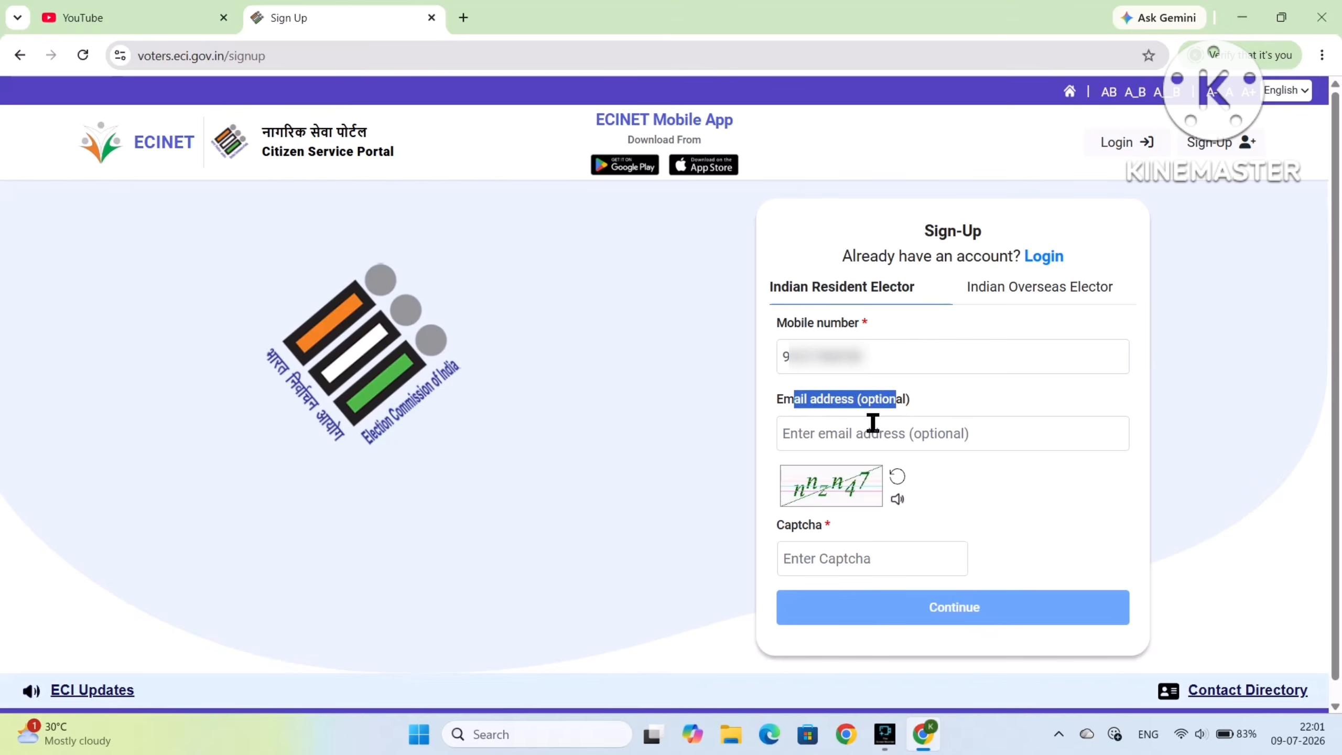
# Leave the email empty, answer the captcha, submit sign-up, then go to the Login page.
pyautogui.click(855, 430)
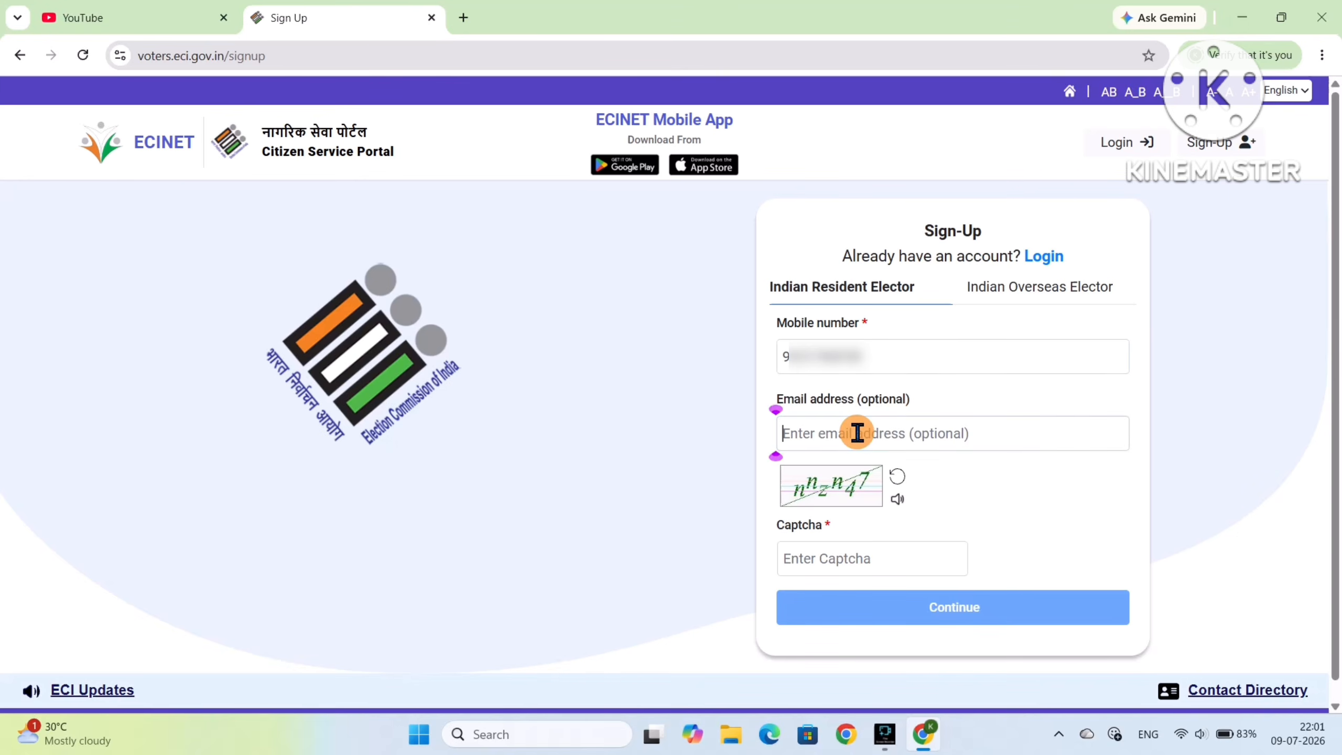
pyautogui.click(754, 490)
pyautogui.click(846, 560)
pyautogui.write('nnzn47')
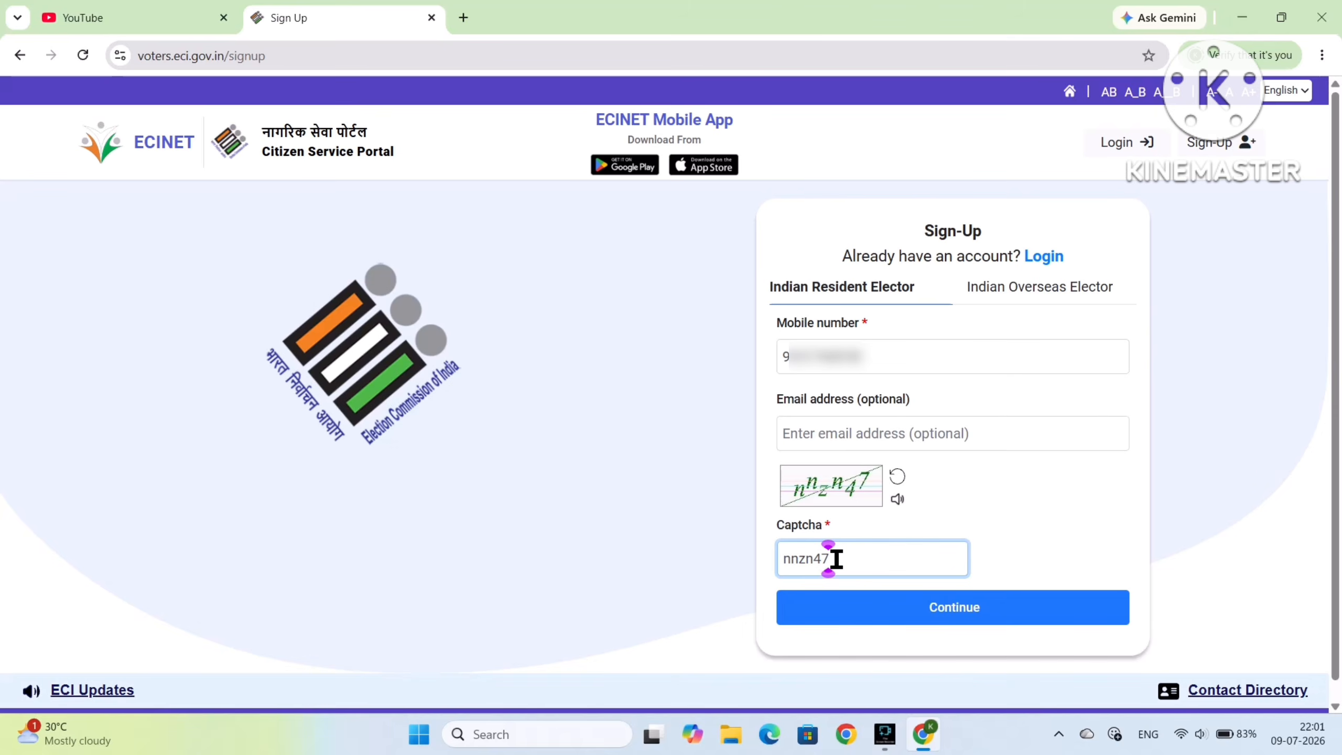
pyautogui.click(963, 622)
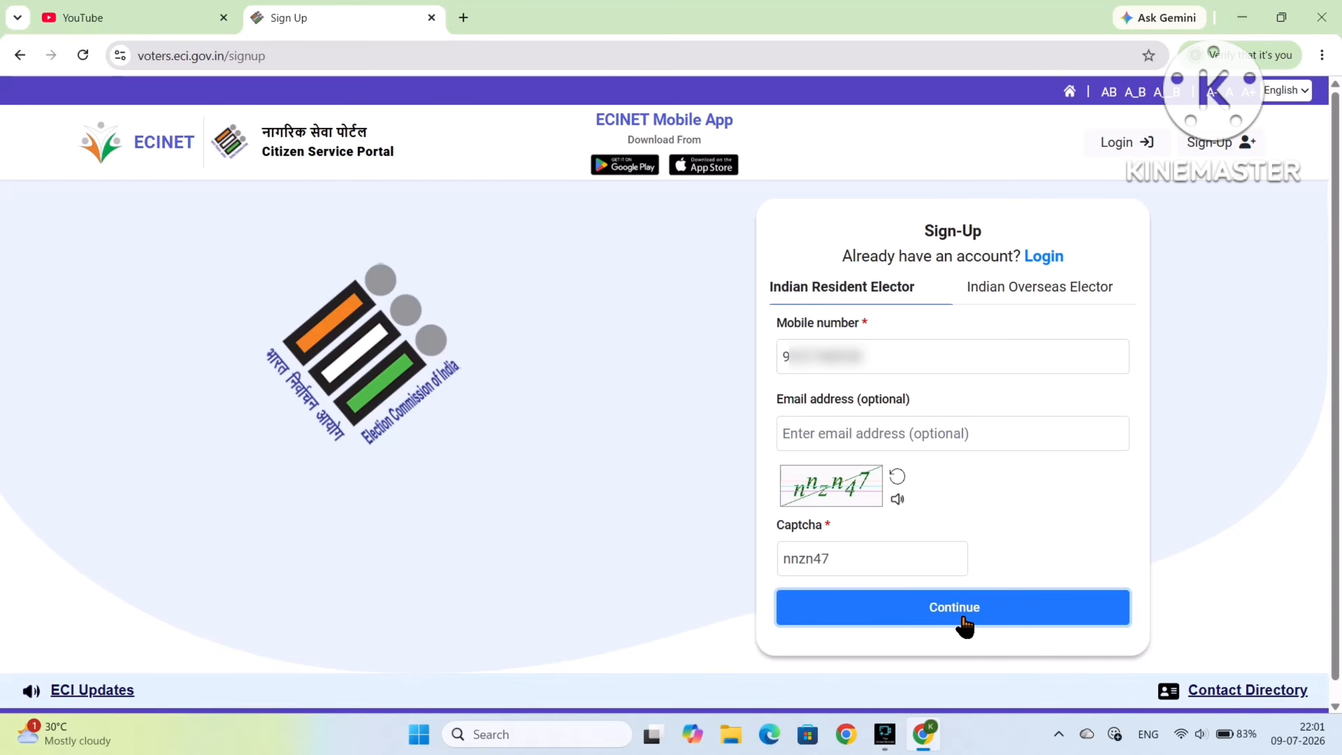
pyautogui.click(1044, 256)
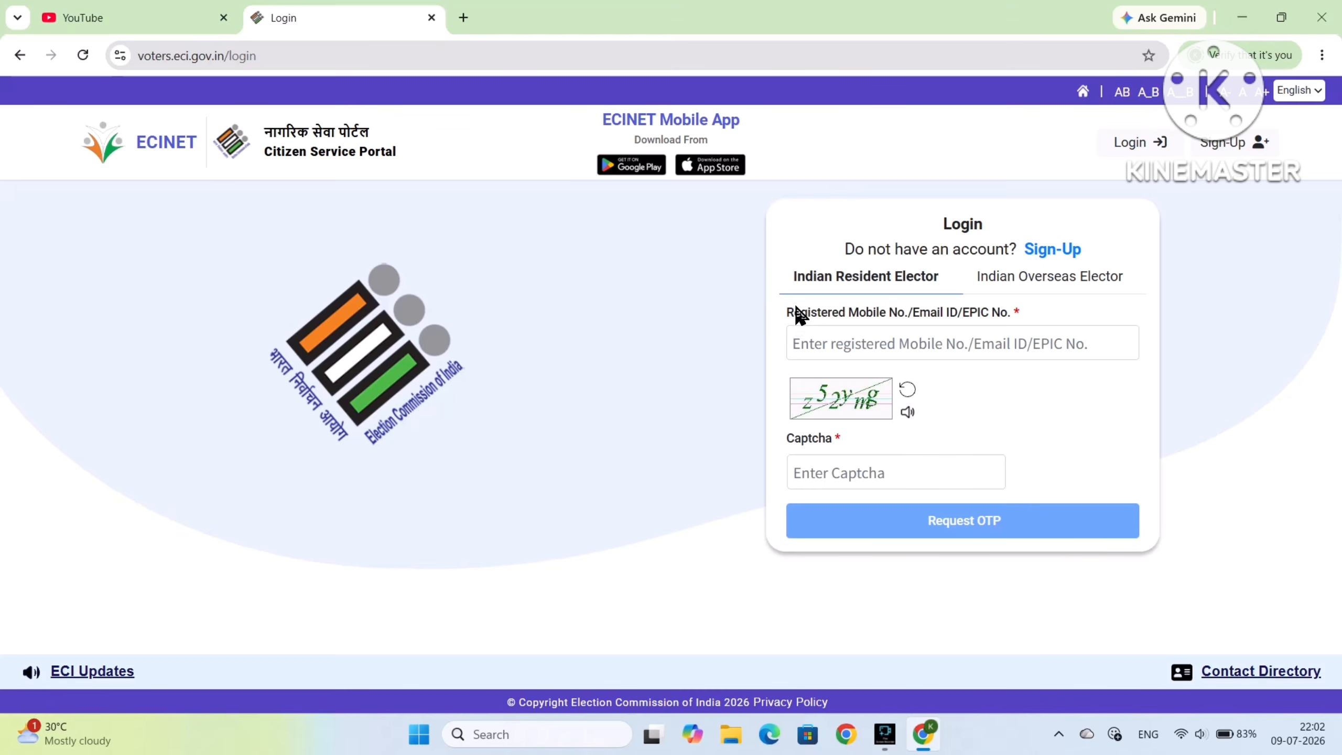
# Enter the registered mobile number and login captcha, and request an OTP.
pyautogui.moveTo(797, 310); pyautogui.dragTo(1137, 411)
pyautogui.click(1266, 423)
pyautogui.moveTo(807, 311); pyautogui.dragTo(1034, 313)
pyautogui.click(947, 337)
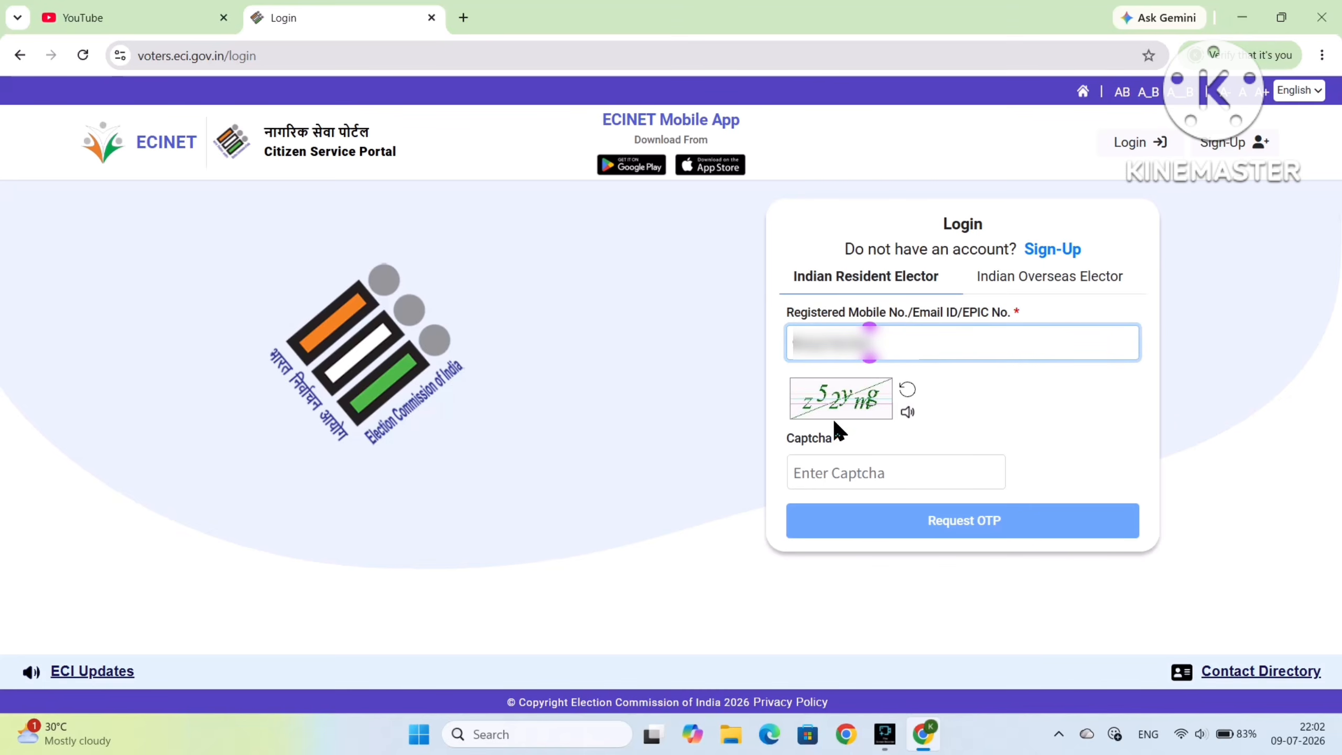
pyautogui.click(846, 472)
pyautogui.write('z52ymg')
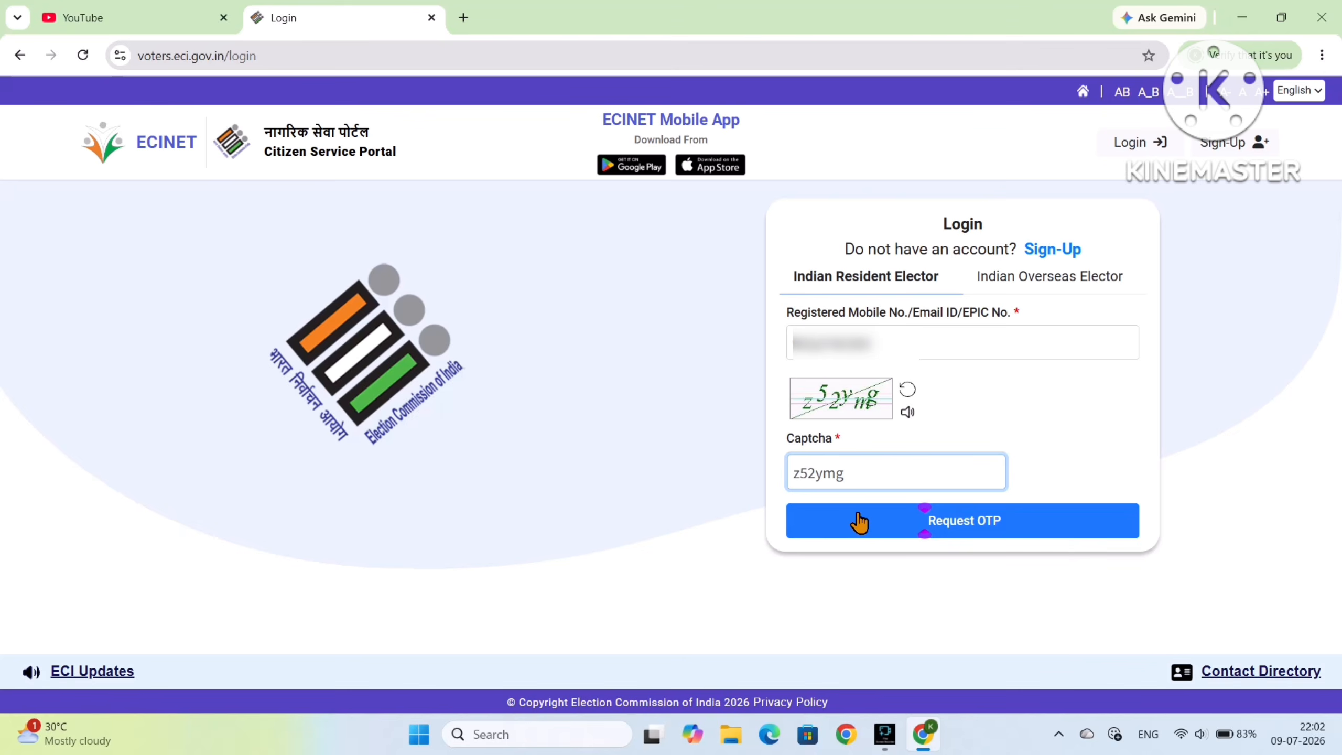
pyautogui.click(902, 520)
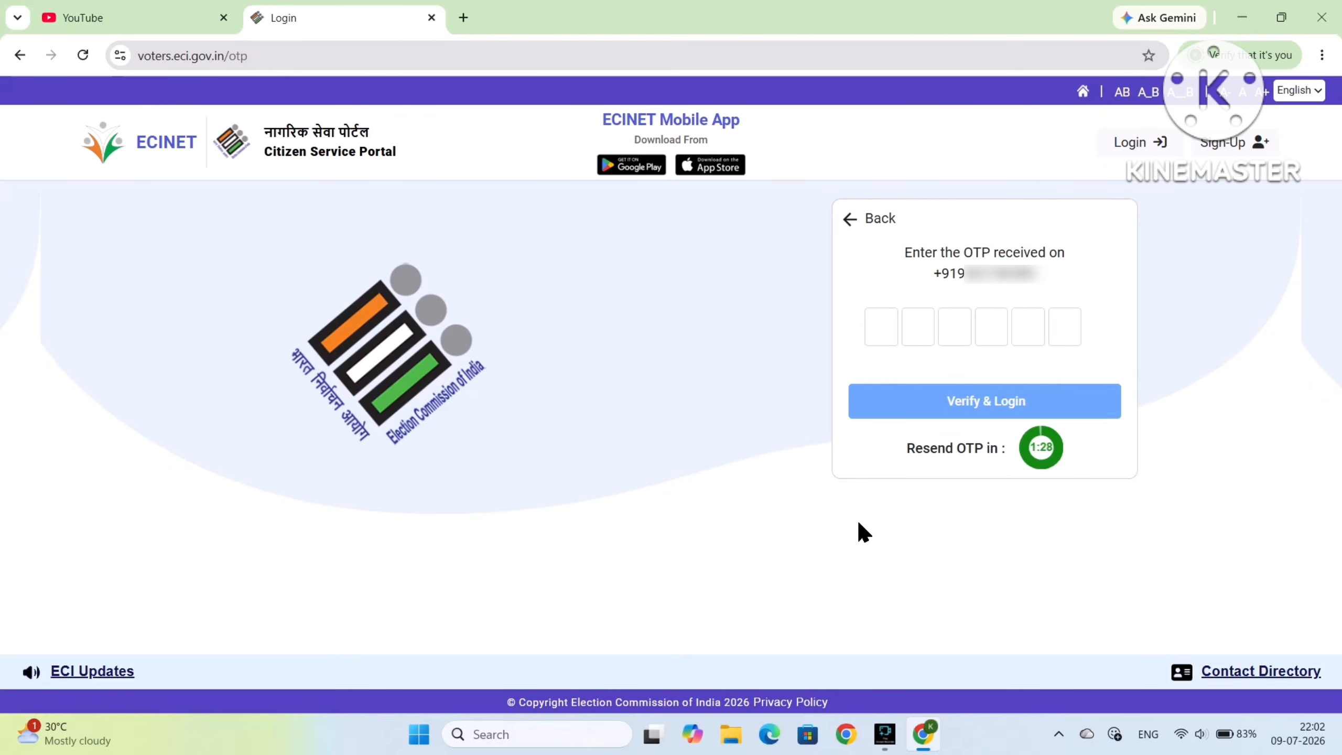
# Enter the received OTP and verify it to log in.
pyautogui.doubleClick(946, 279)
pyautogui.click(879, 336)
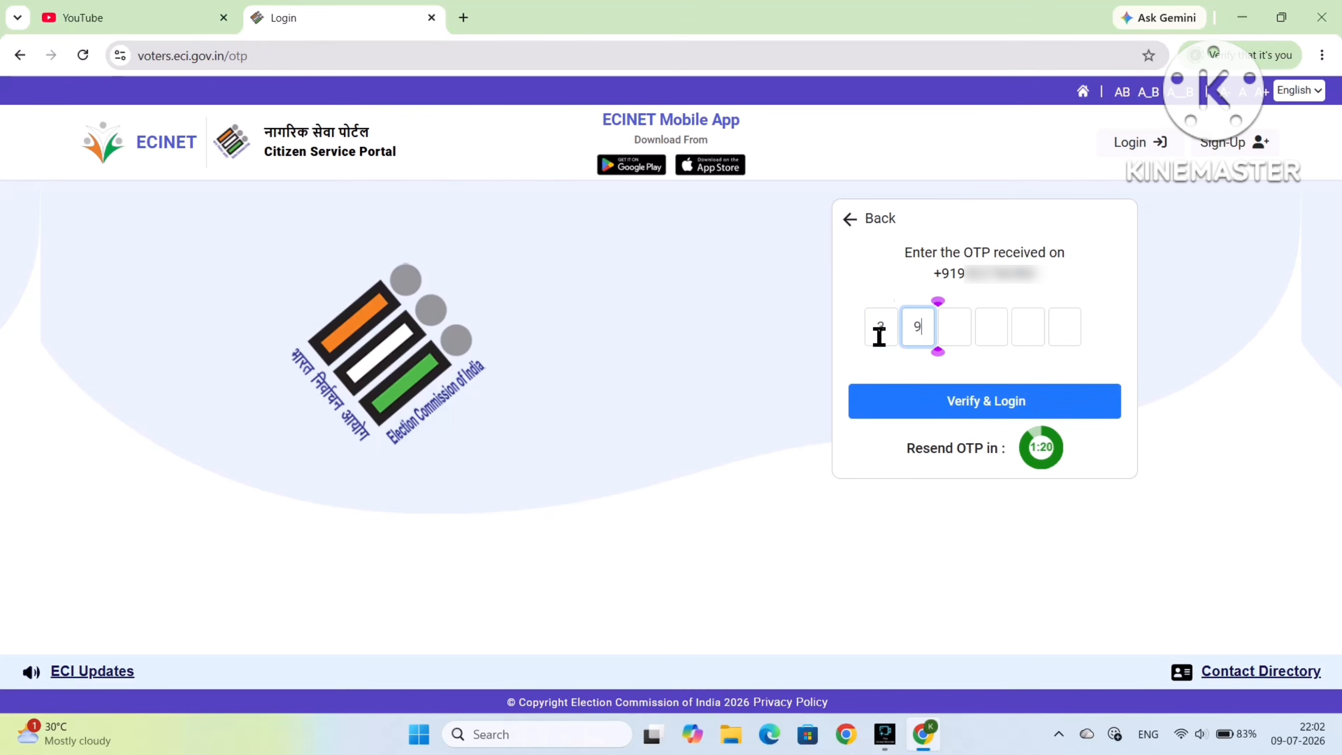
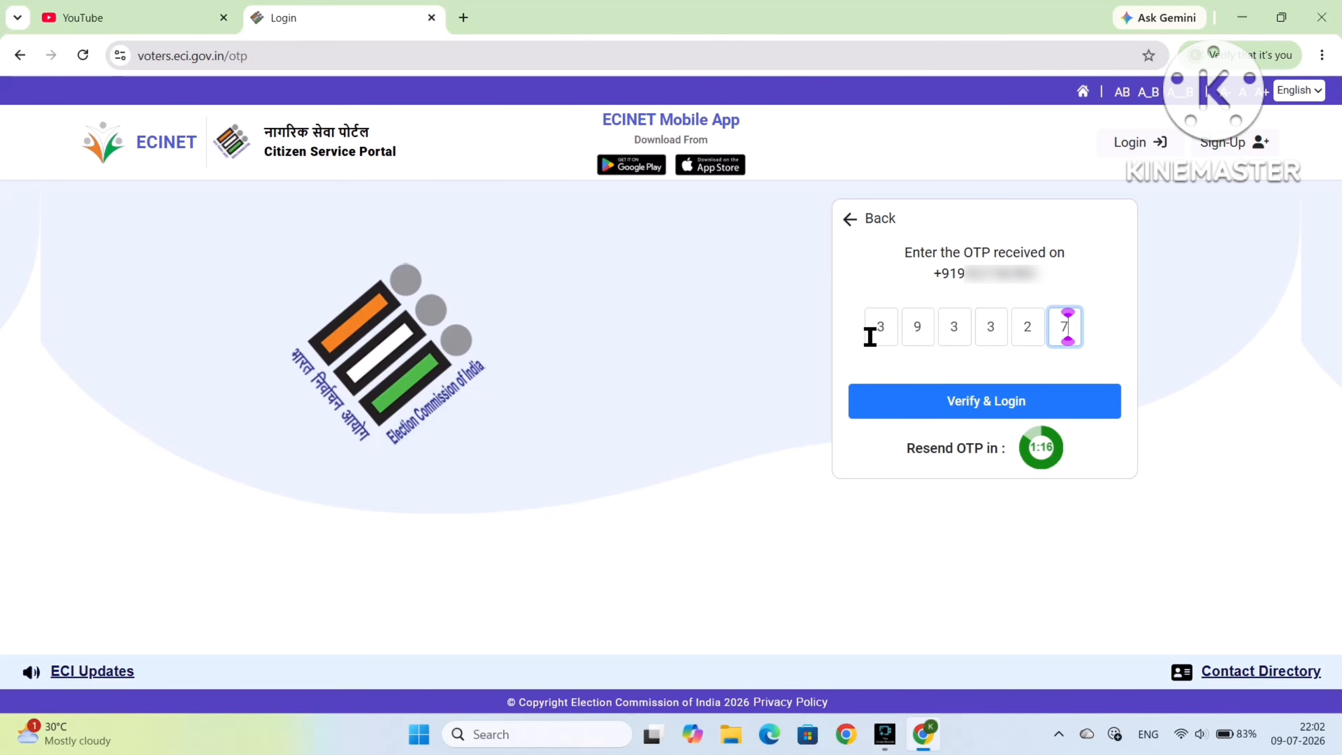
pyautogui.click(985, 402)
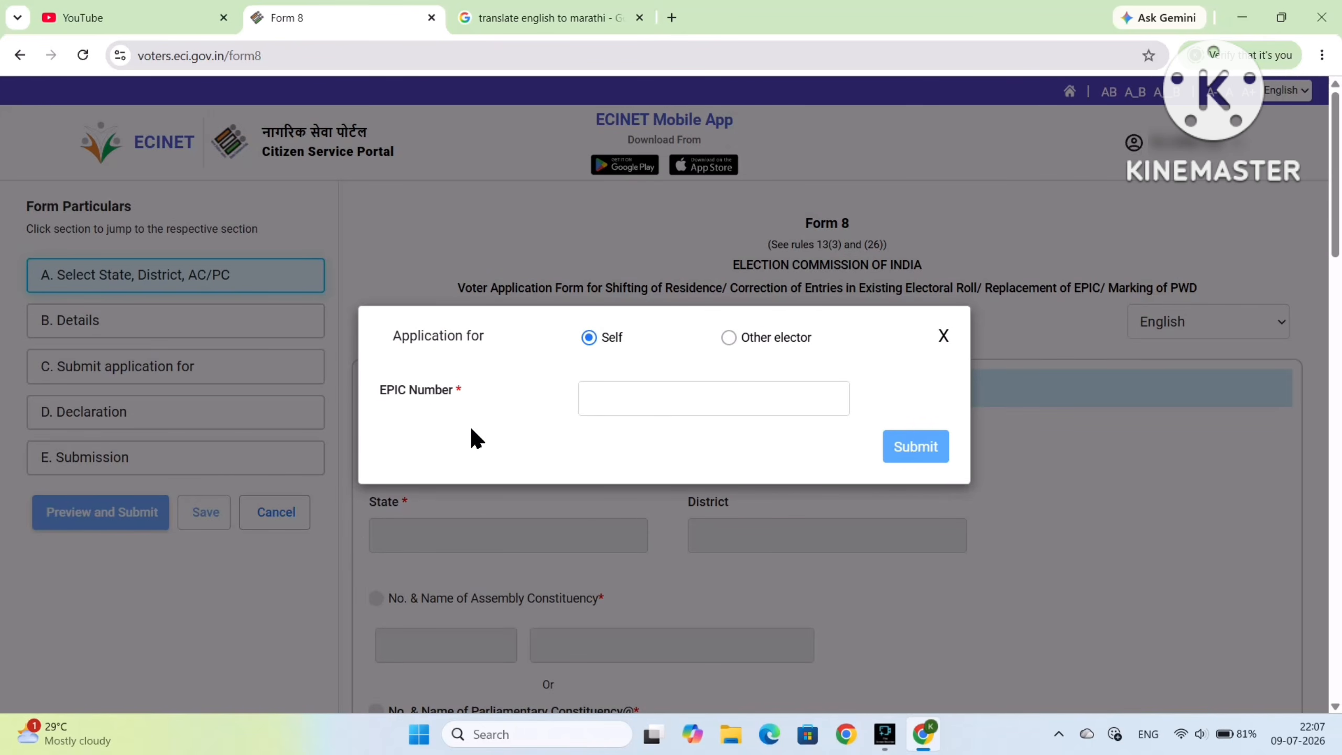
# Paste the voter's EPIC number, fetch the record, and confirm the matching Maharashtra entry.
pyautogui.moveTo(603, 330); pyautogui.dragTo(627, 336)
pyautogui.click(670, 399)
pyautogui.hotkey('ctrl', 'v')
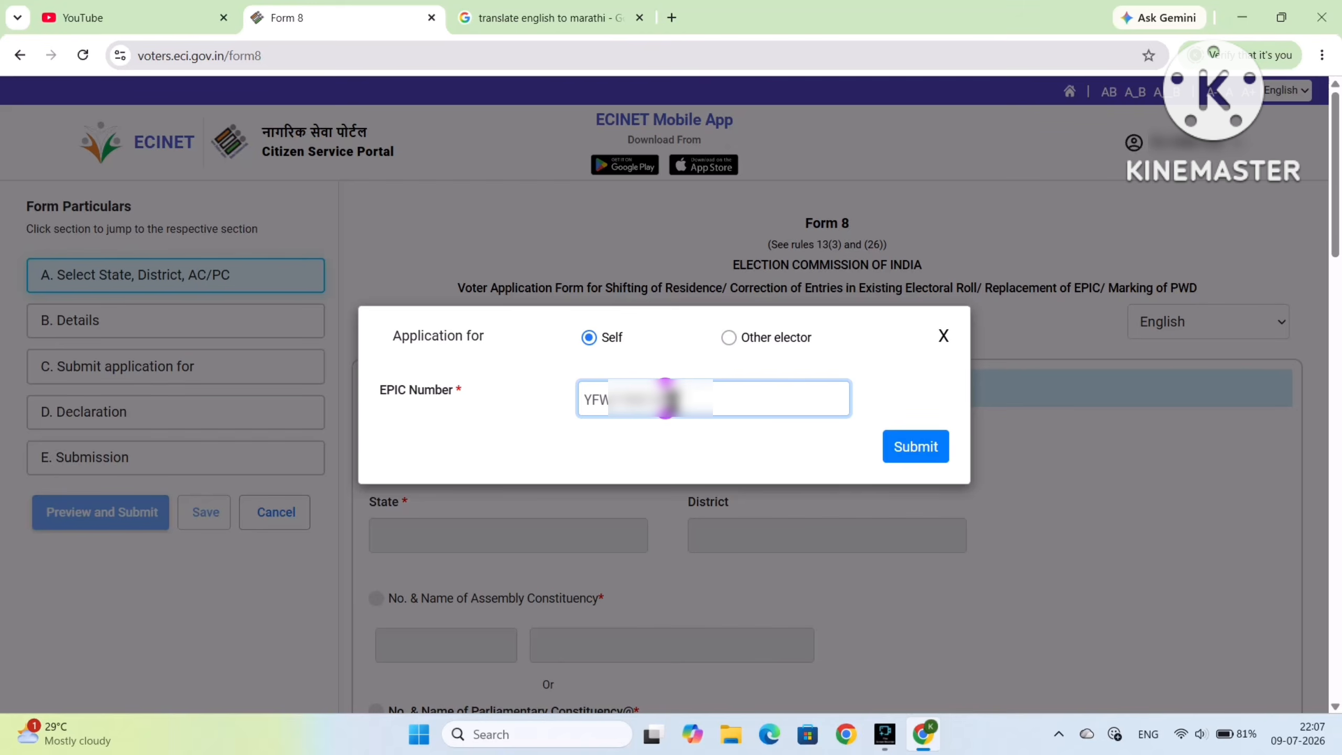
pyautogui.click(919, 447)
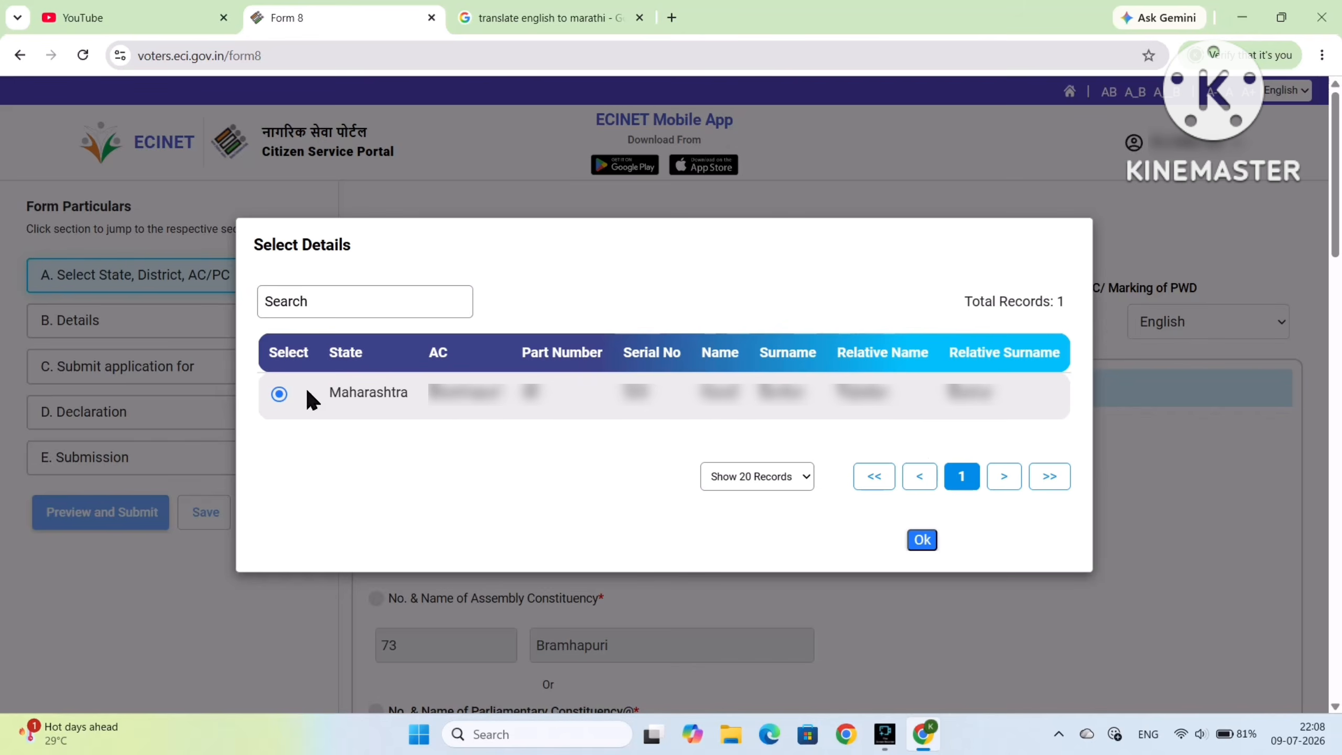
pyautogui.moveTo(307, 392); pyautogui.dragTo(994, 409)
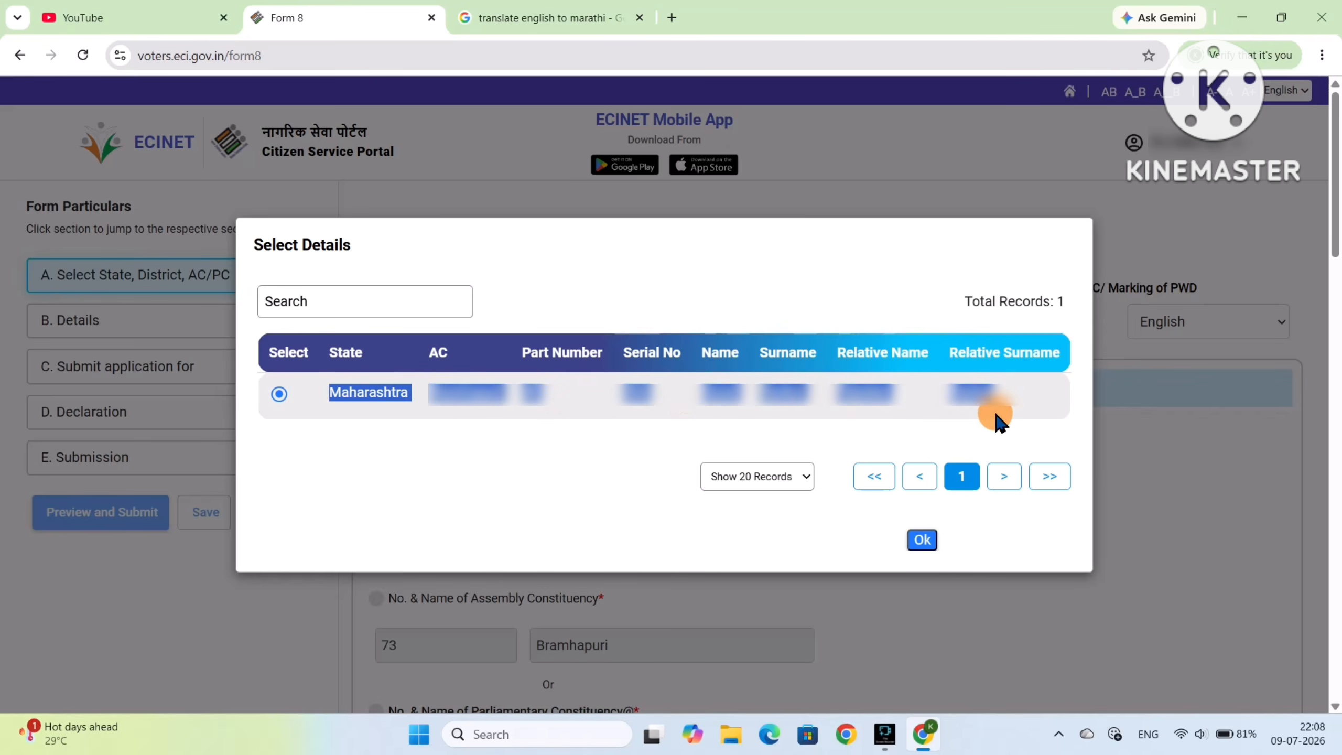
pyautogui.click(563, 433)
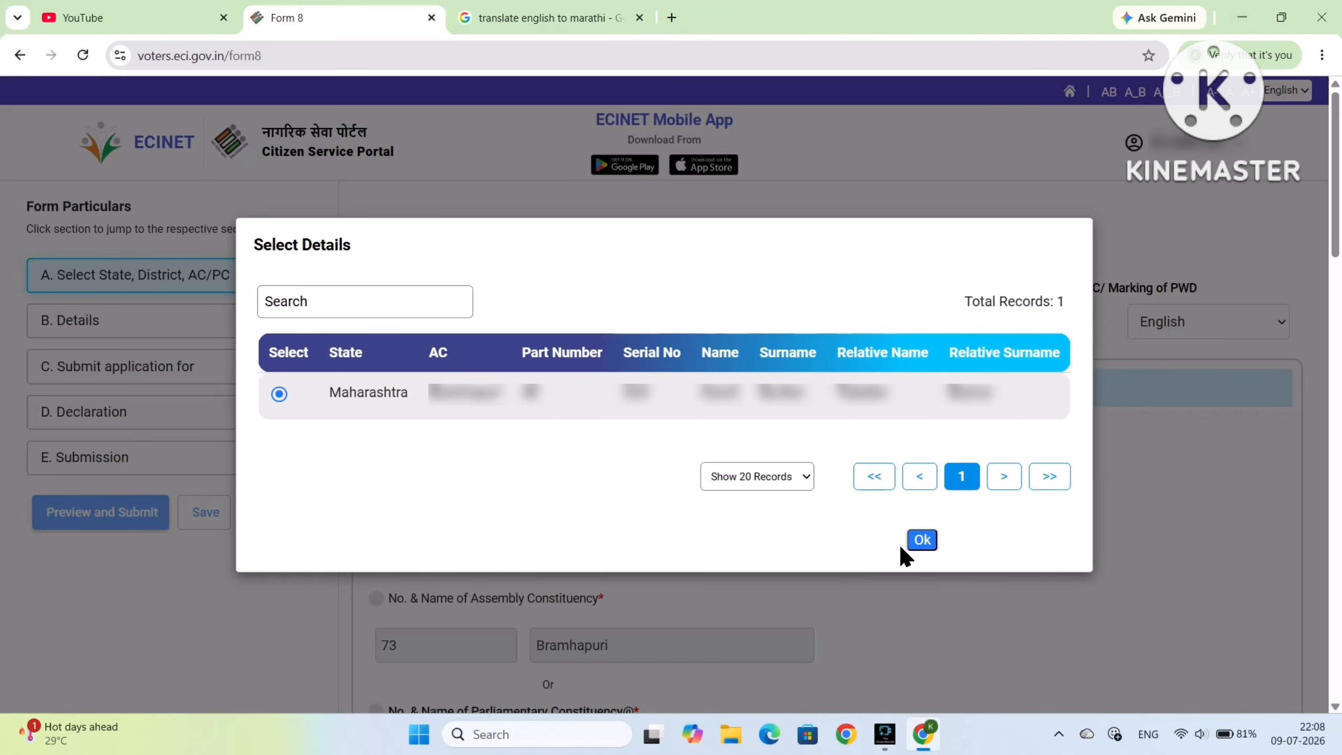
pyautogui.click(922, 541)
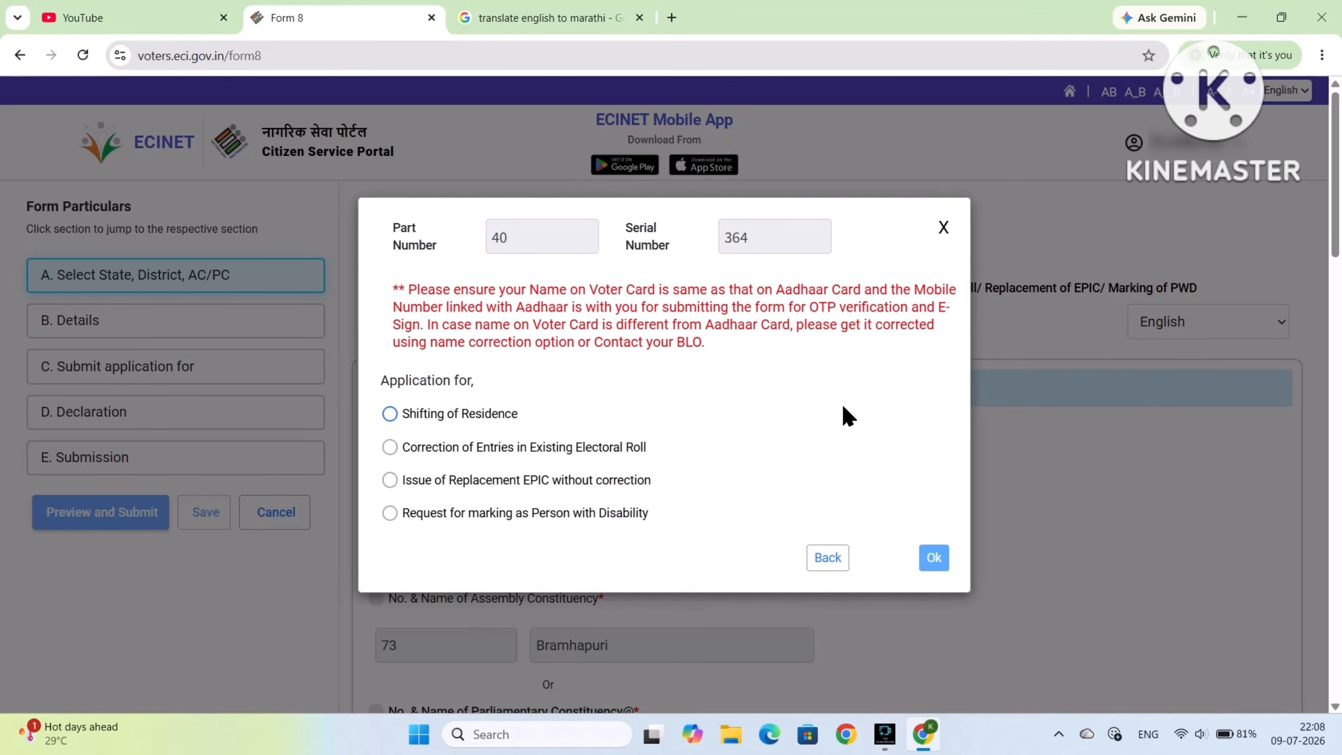
# Choose Correction of Entries in Existing Electoral Roll as the application type and confirm.
pyautogui.moveTo(396, 375); pyautogui.dragTo(503, 384)
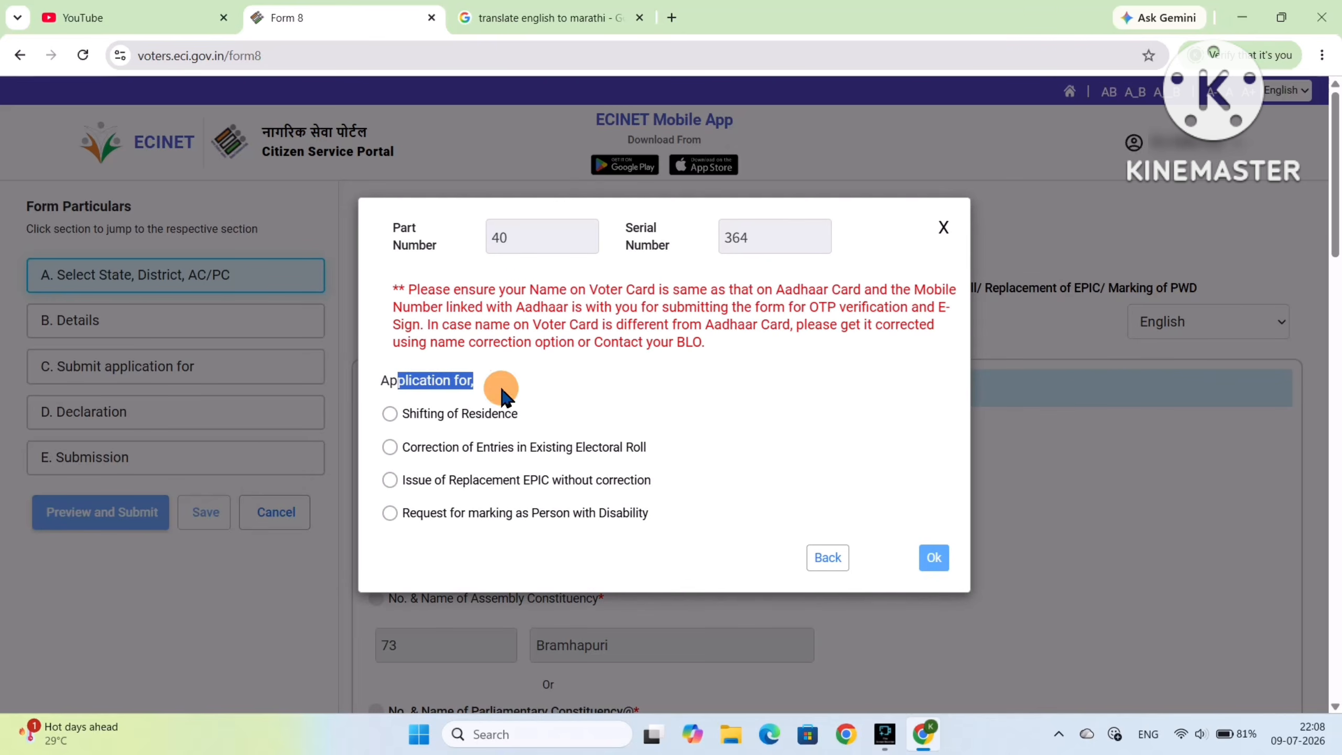
pyautogui.click(621, 372)
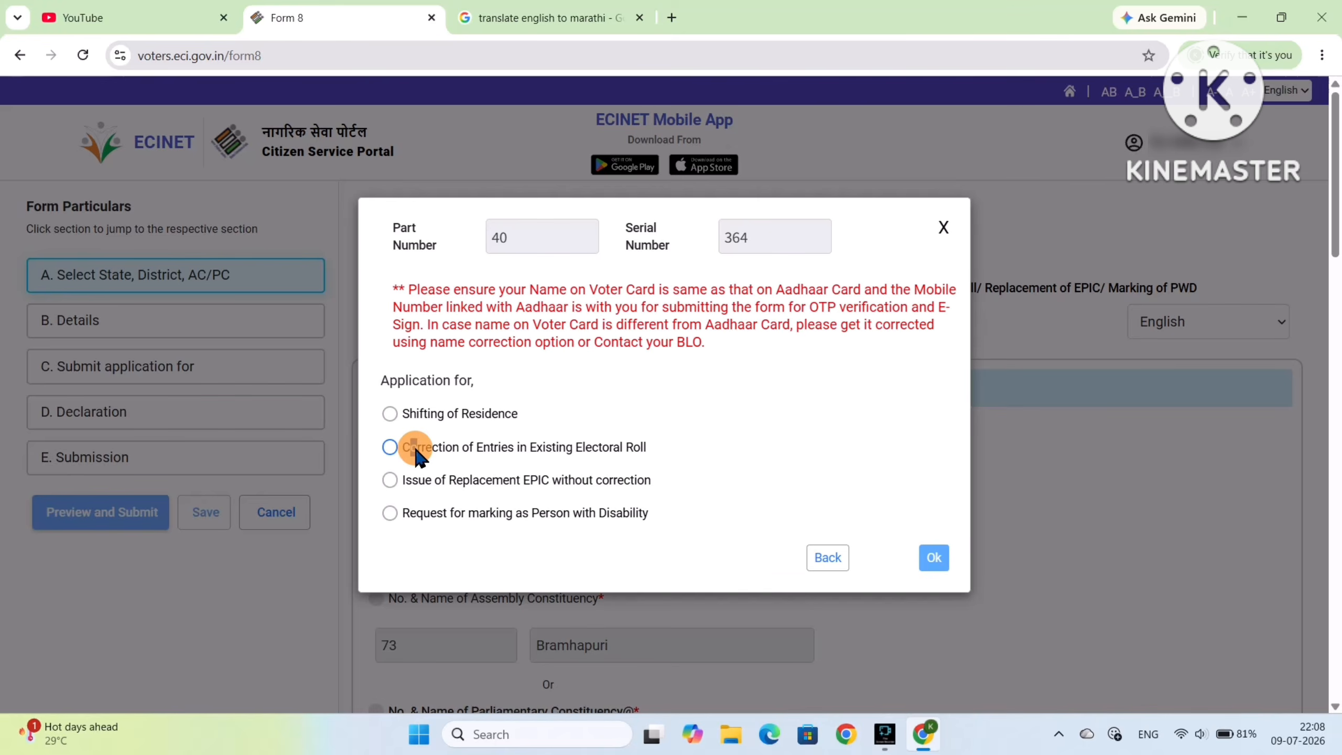
pyautogui.moveTo(414, 448); pyautogui.dragTo(647, 448)
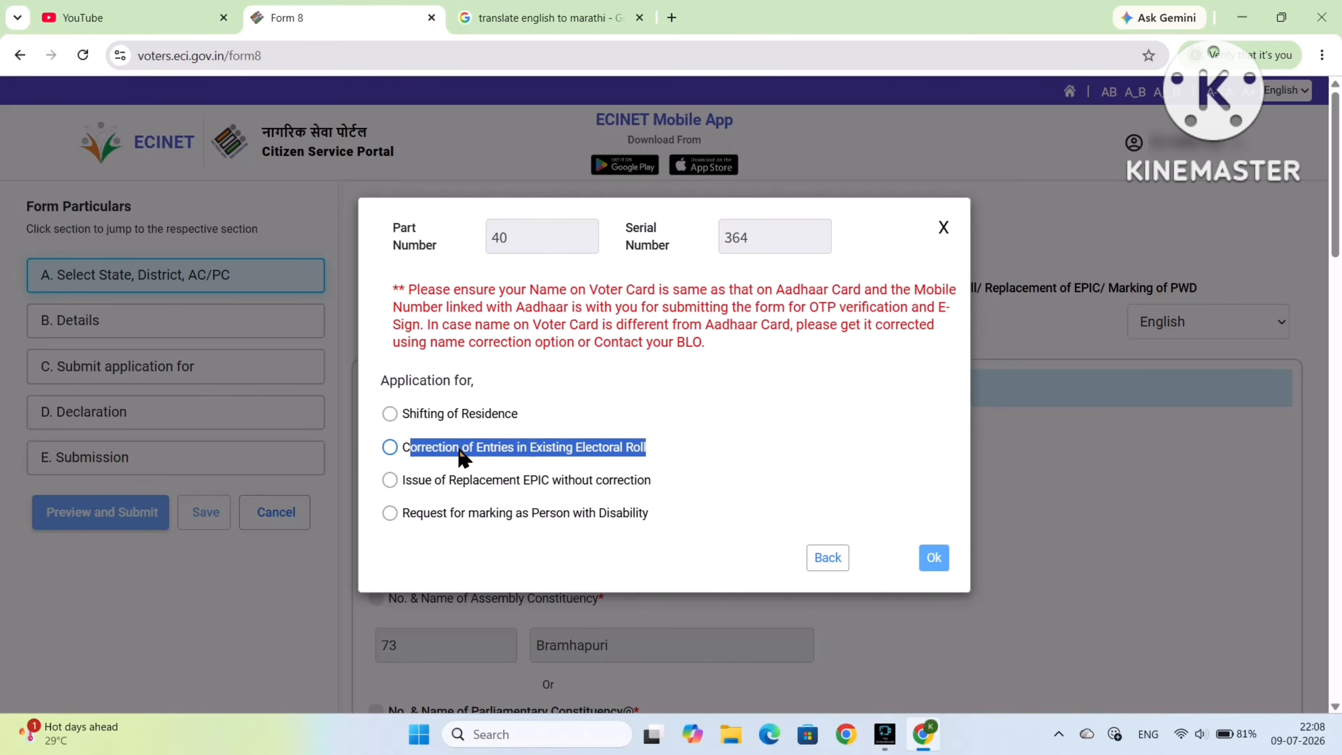
pyautogui.click(387, 446)
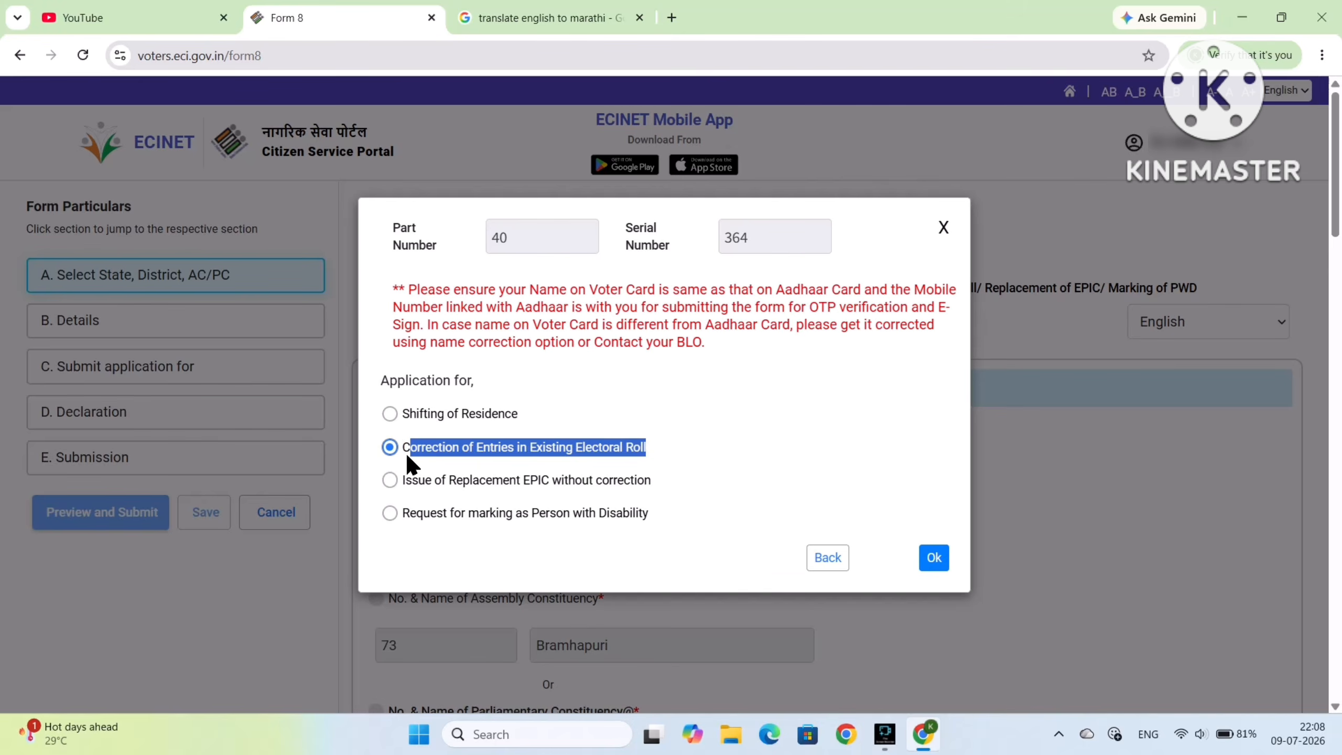
pyautogui.click(927, 558)
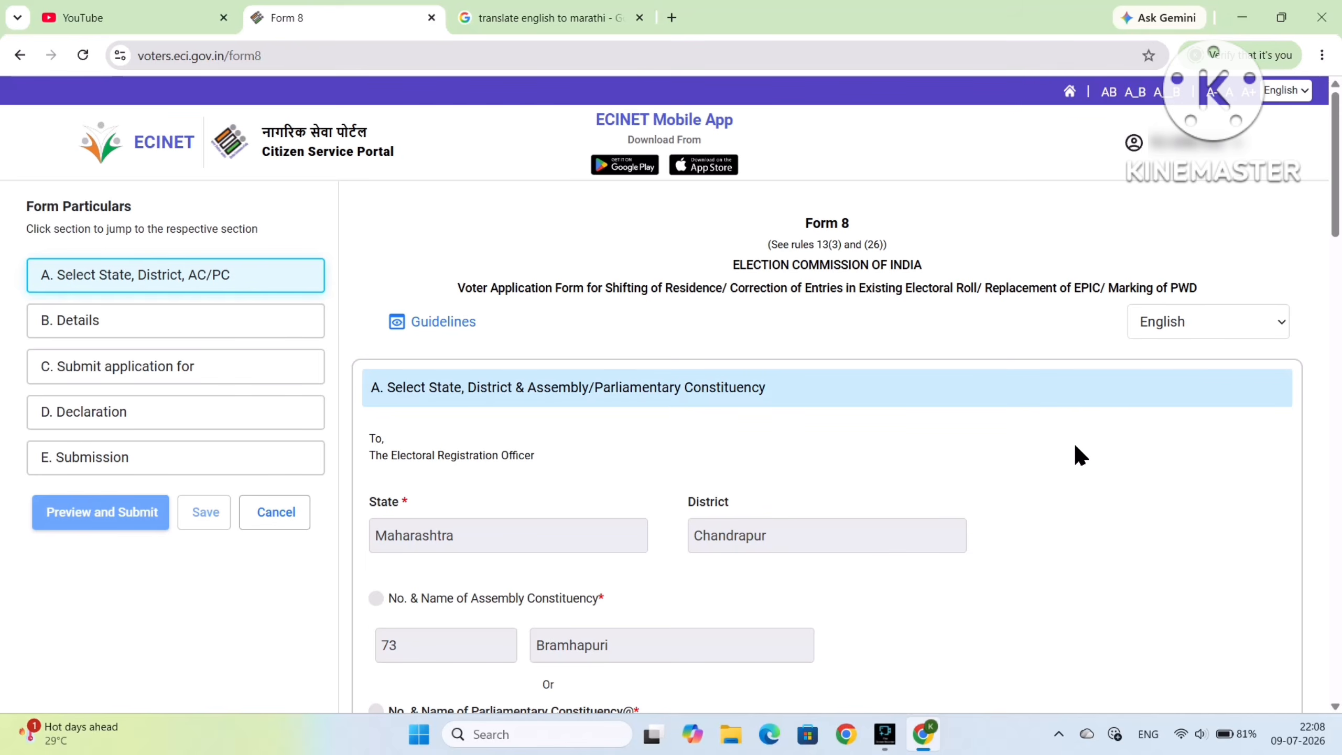
pyautogui.scroll(-3, 1073, 454)
pyautogui.moveTo(422, 282); pyautogui.dragTo(1080, 536)
pyautogui.click(1082, 537)
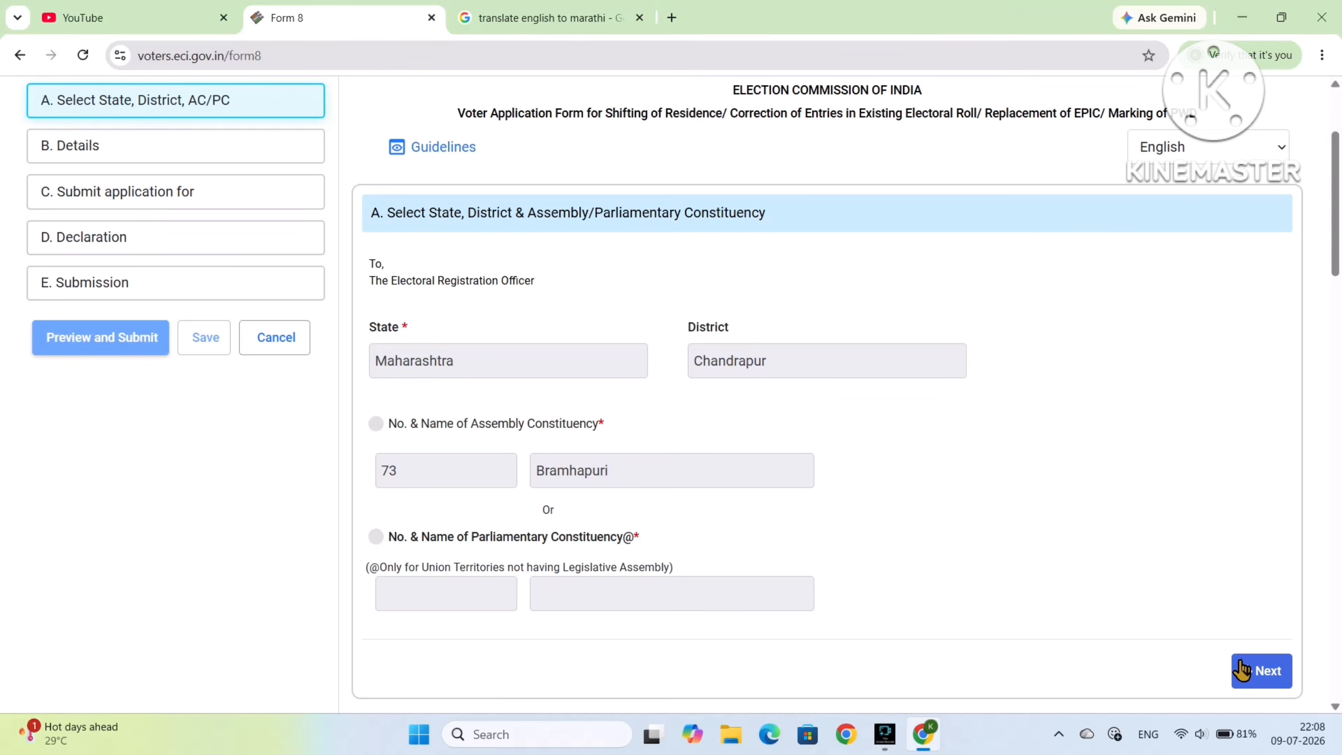
pyautogui.click(1263, 670)
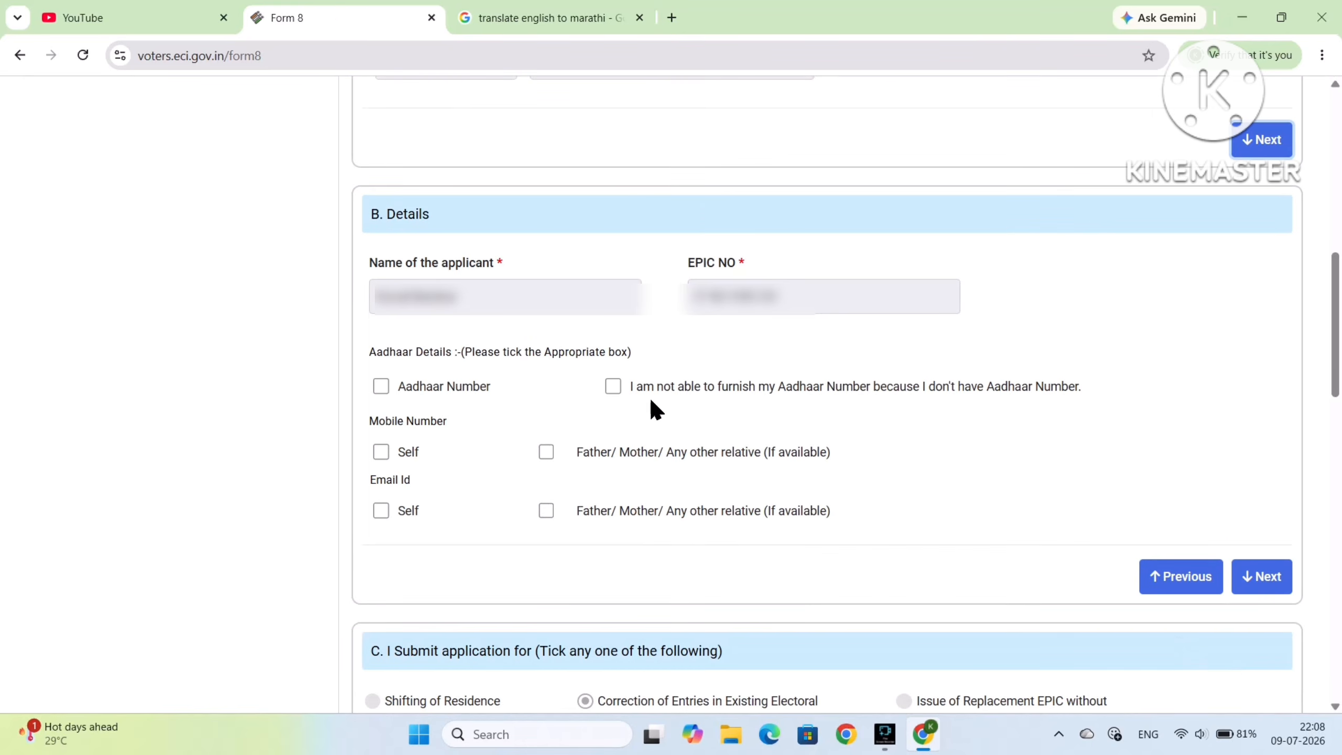
pyautogui.moveTo(388, 213); pyautogui.dragTo(452, 213)
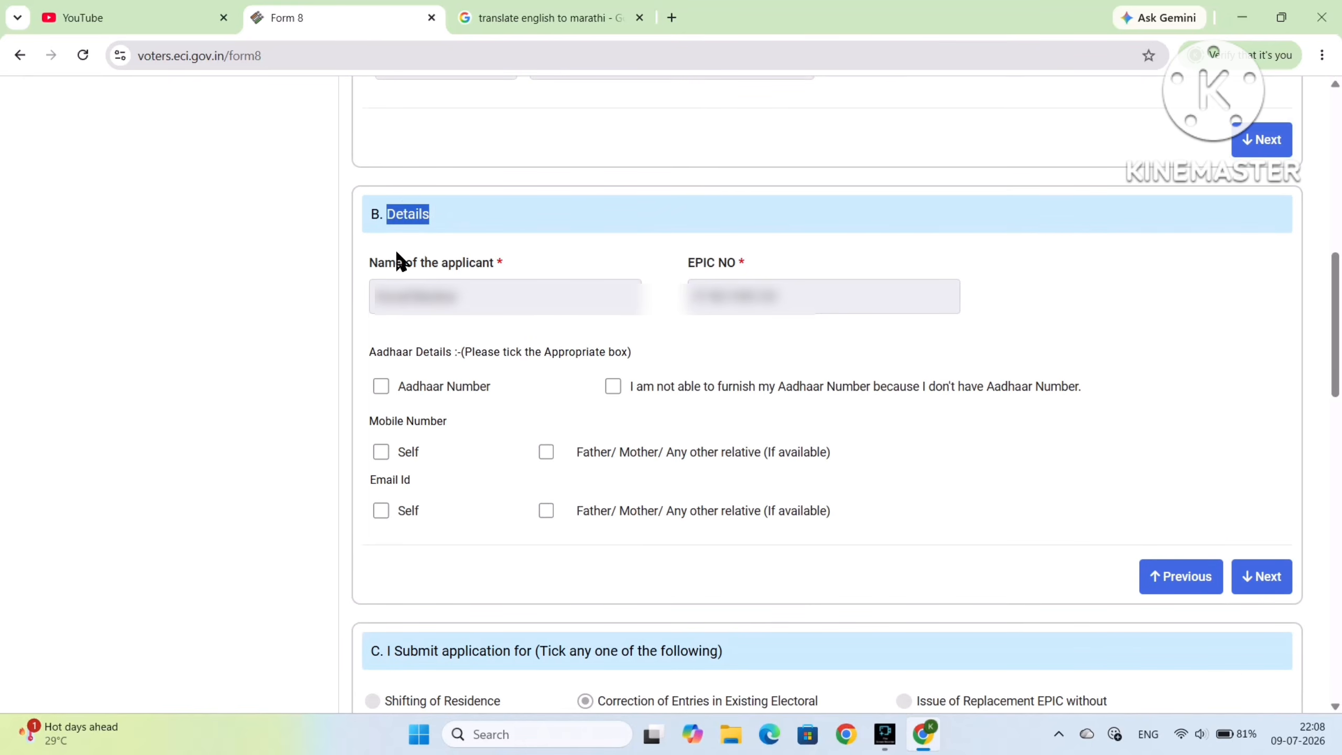
pyautogui.moveTo(378, 263); pyautogui.dragTo(476, 264)
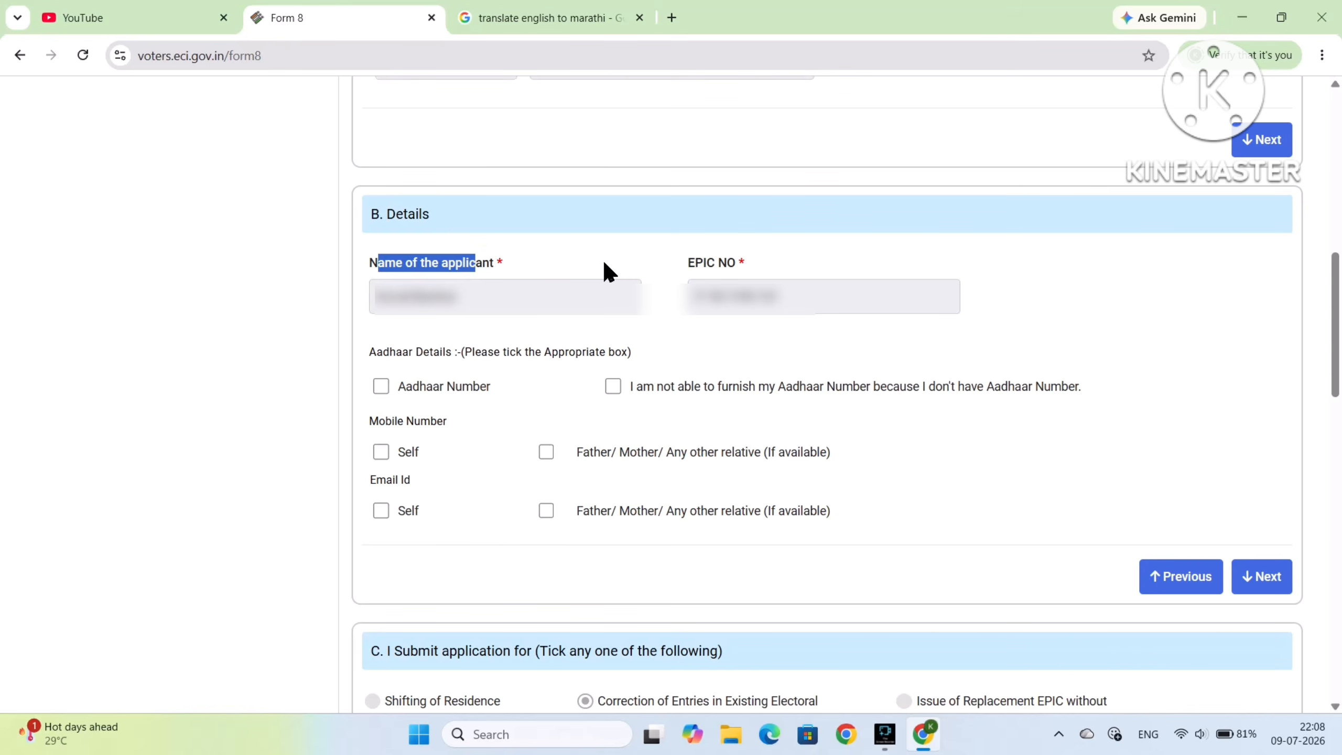
pyautogui.moveTo(695, 262); pyautogui.dragTo(759, 262)
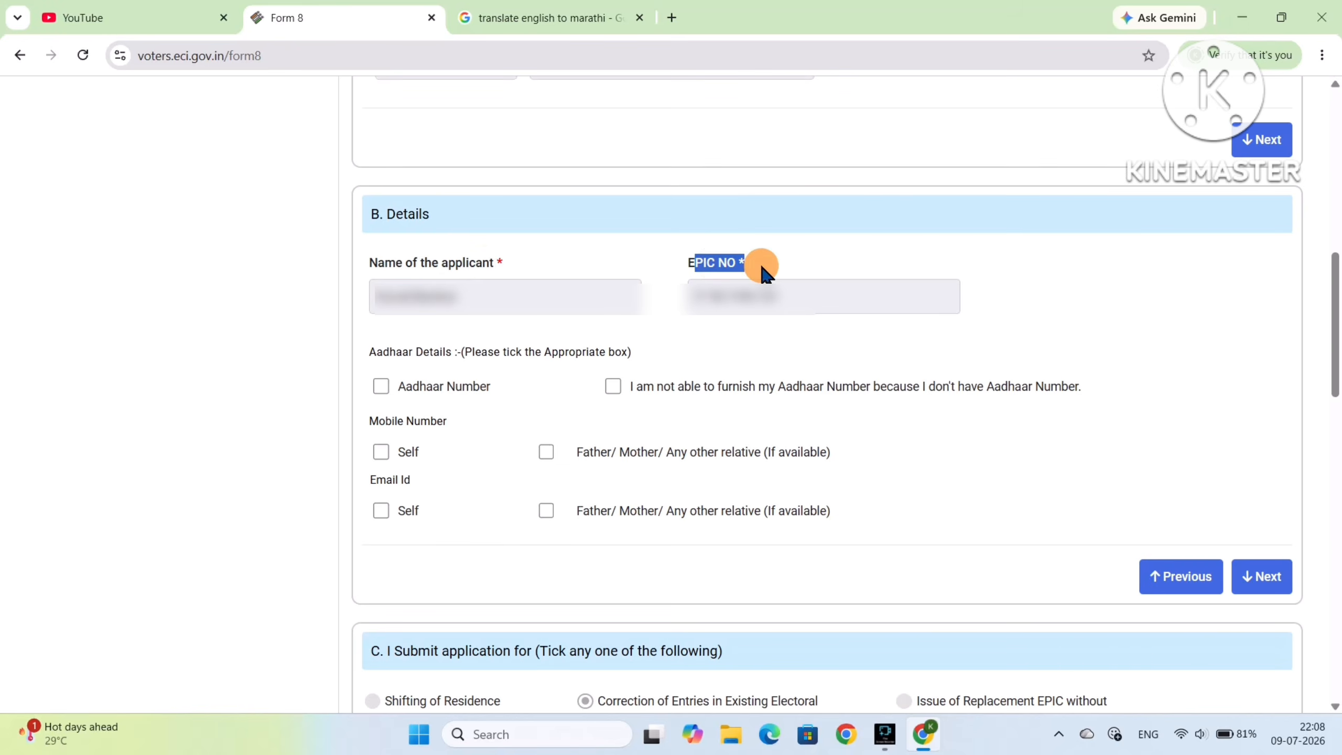
pyautogui.click(873, 235)
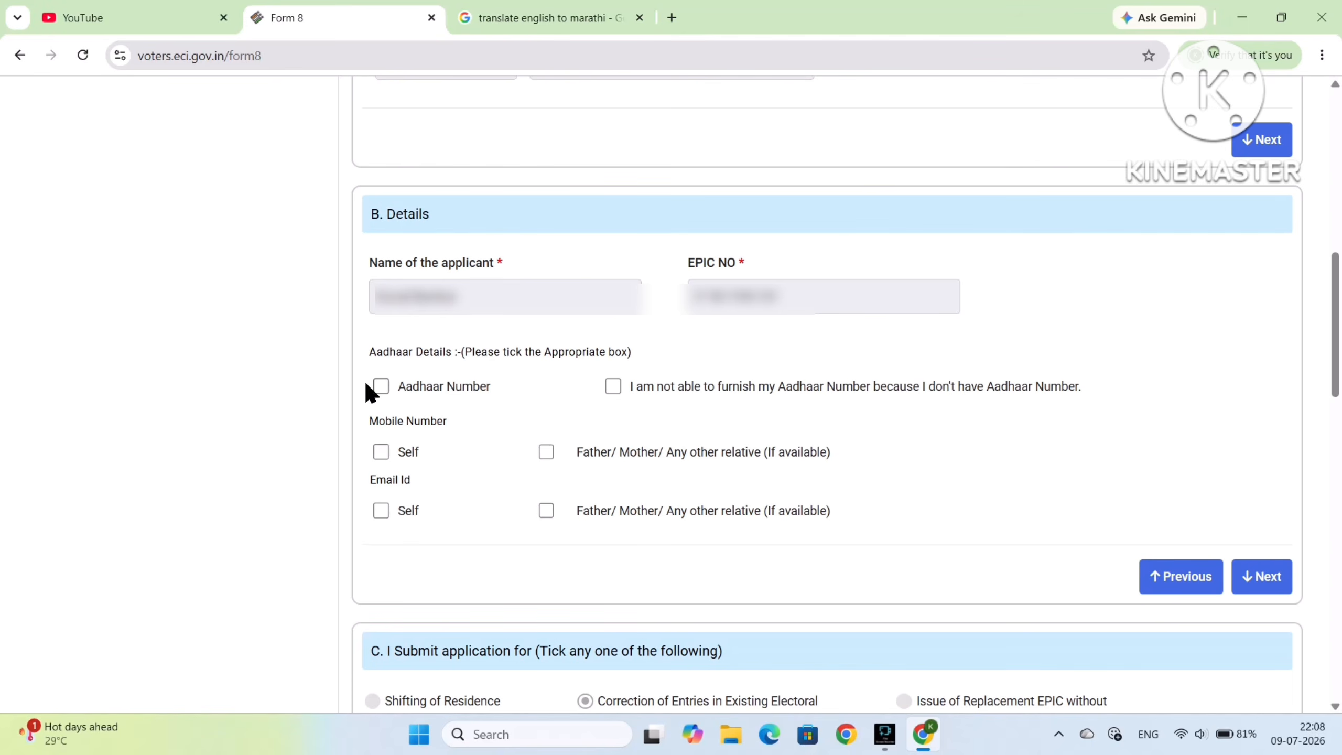
pyautogui.moveTo(377, 360); pyautogui.dragTo(606, 355)
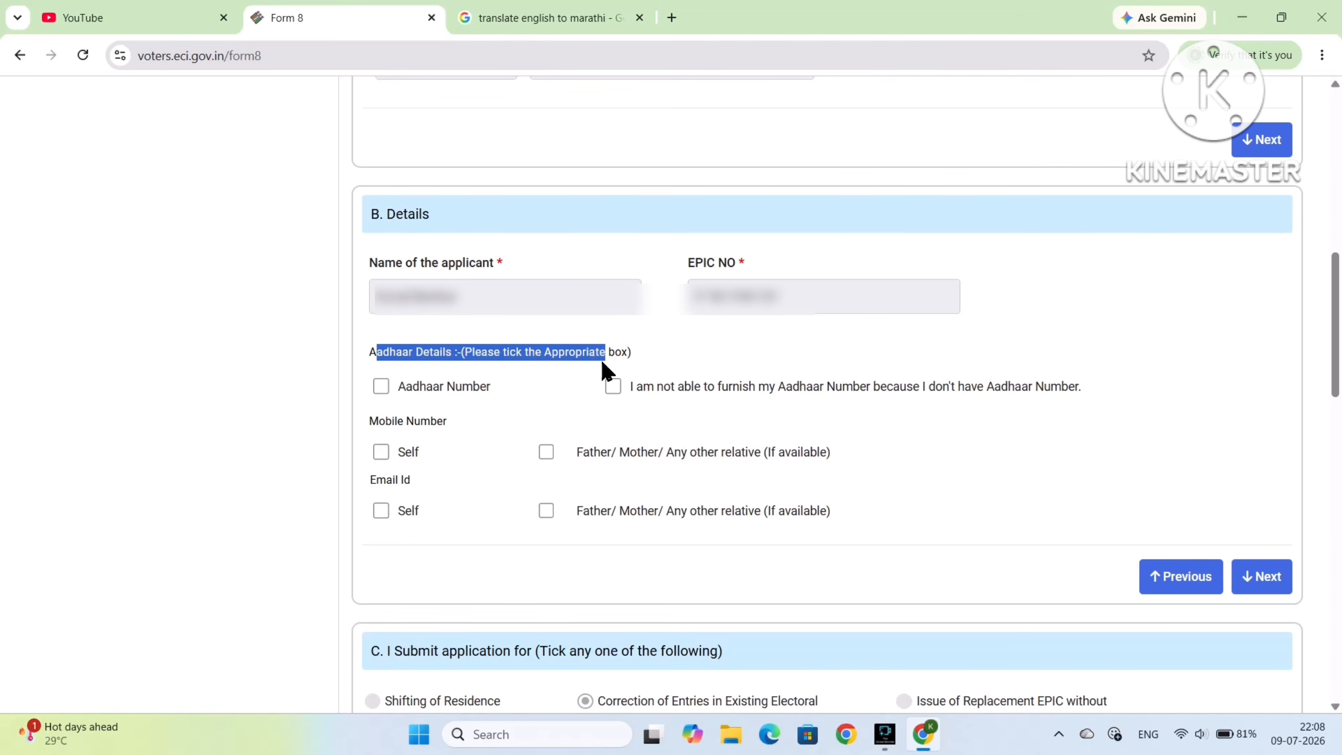
pyautogui.click(541, 406)
pyautogui.moveTo(406, 386); pyautogui.dragTo(490, 390)
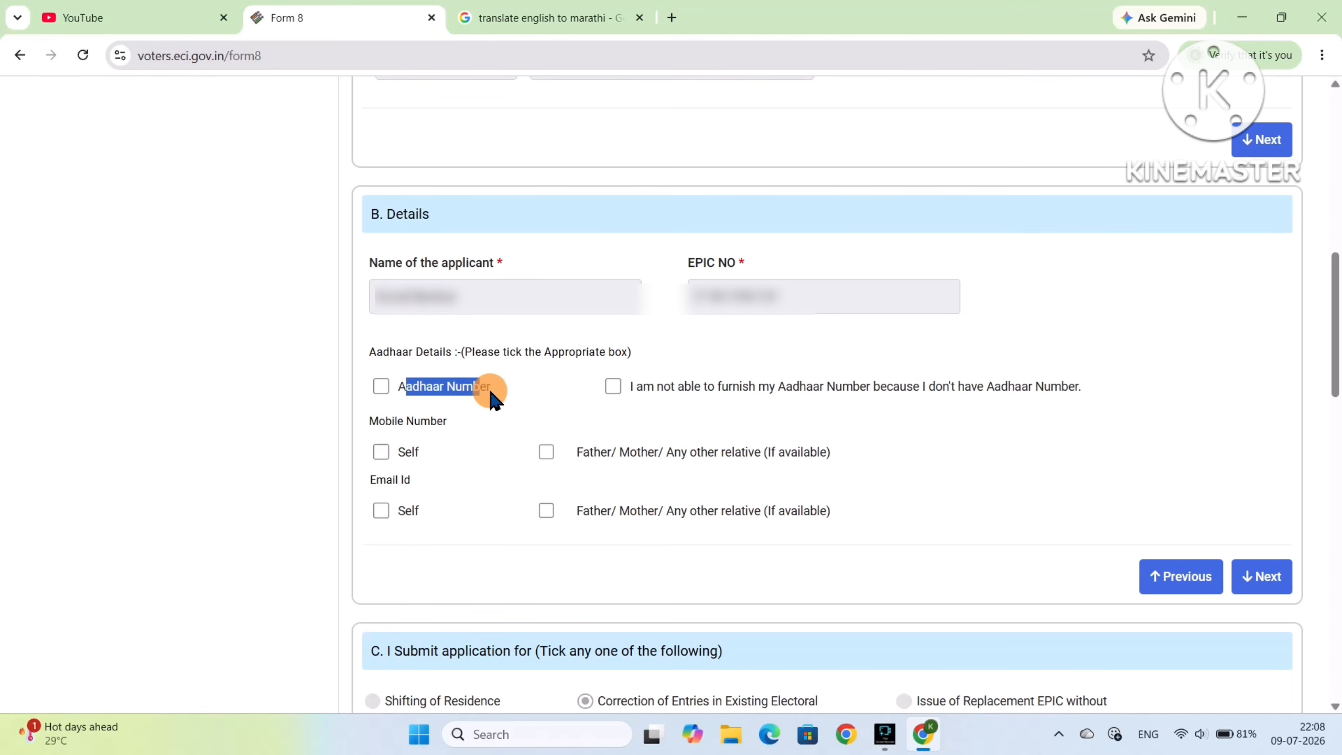
# Declare an Aadhaar number and enter the applicant's Aadhaar number.
pyautogui.click(386, 385)
pyautogui.click(411, 447)
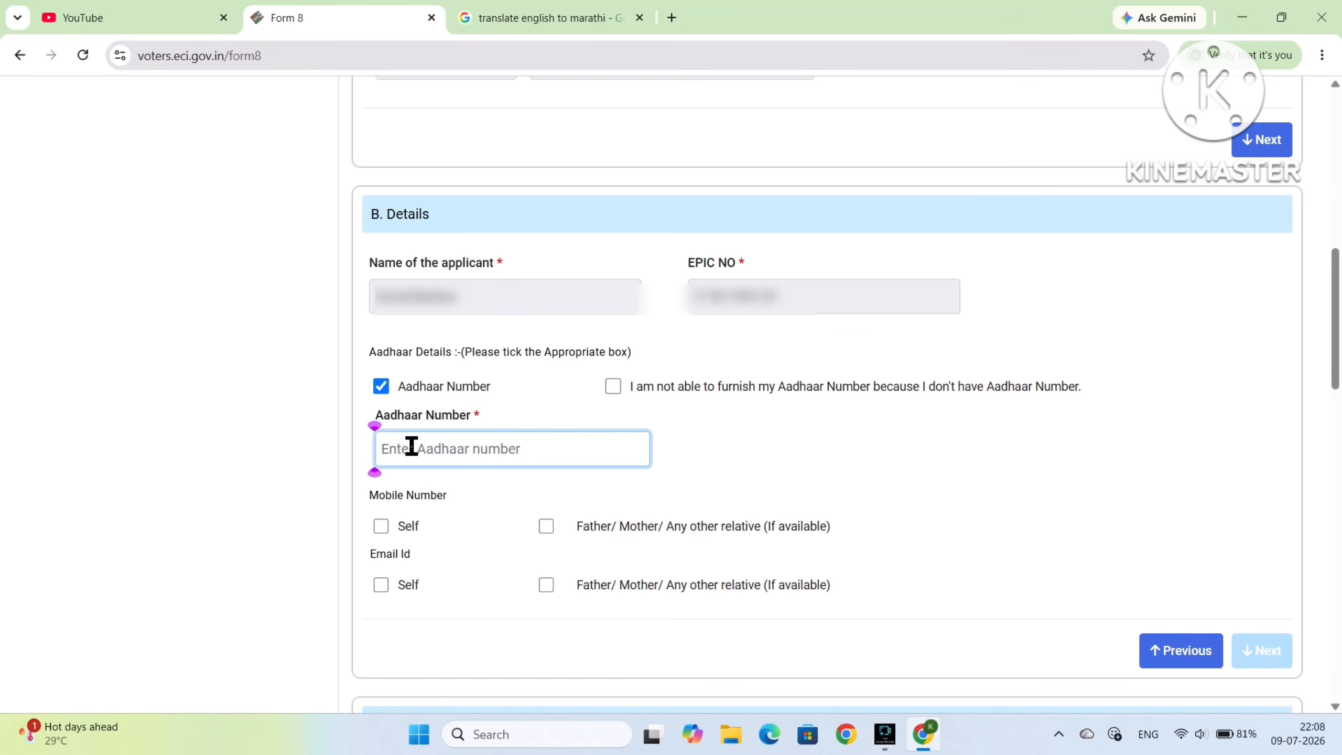
pyautogui.write('••••••••••')
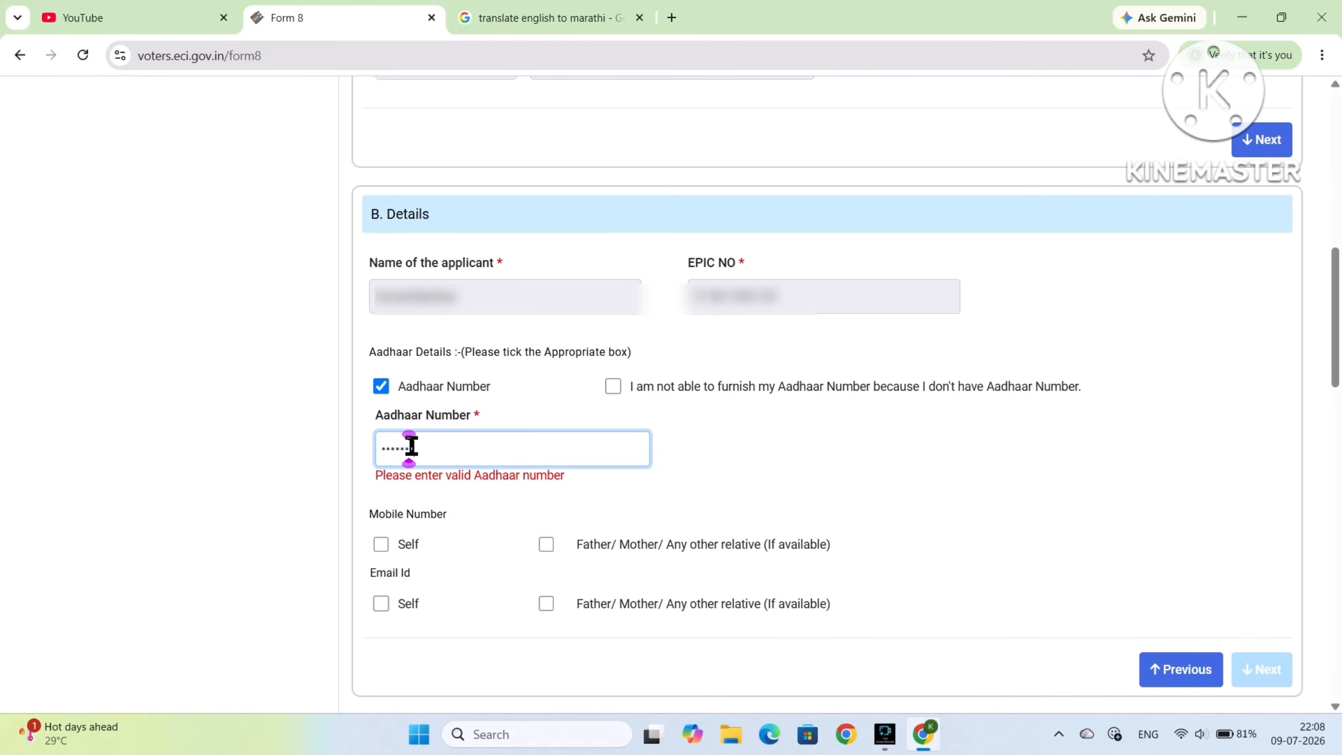
pyautogui.write('••')
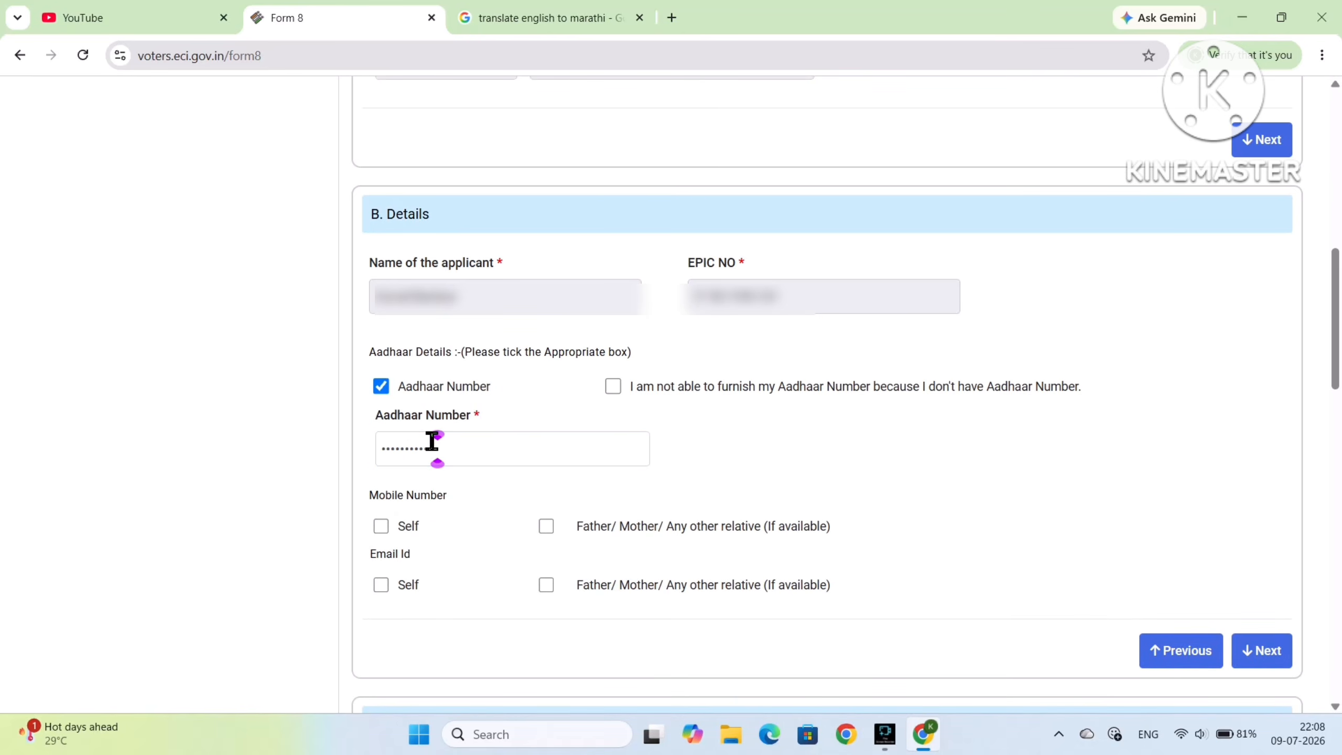
pyautogui.moveTo(666, 391); pyautogui.dragTo(1063, 393)
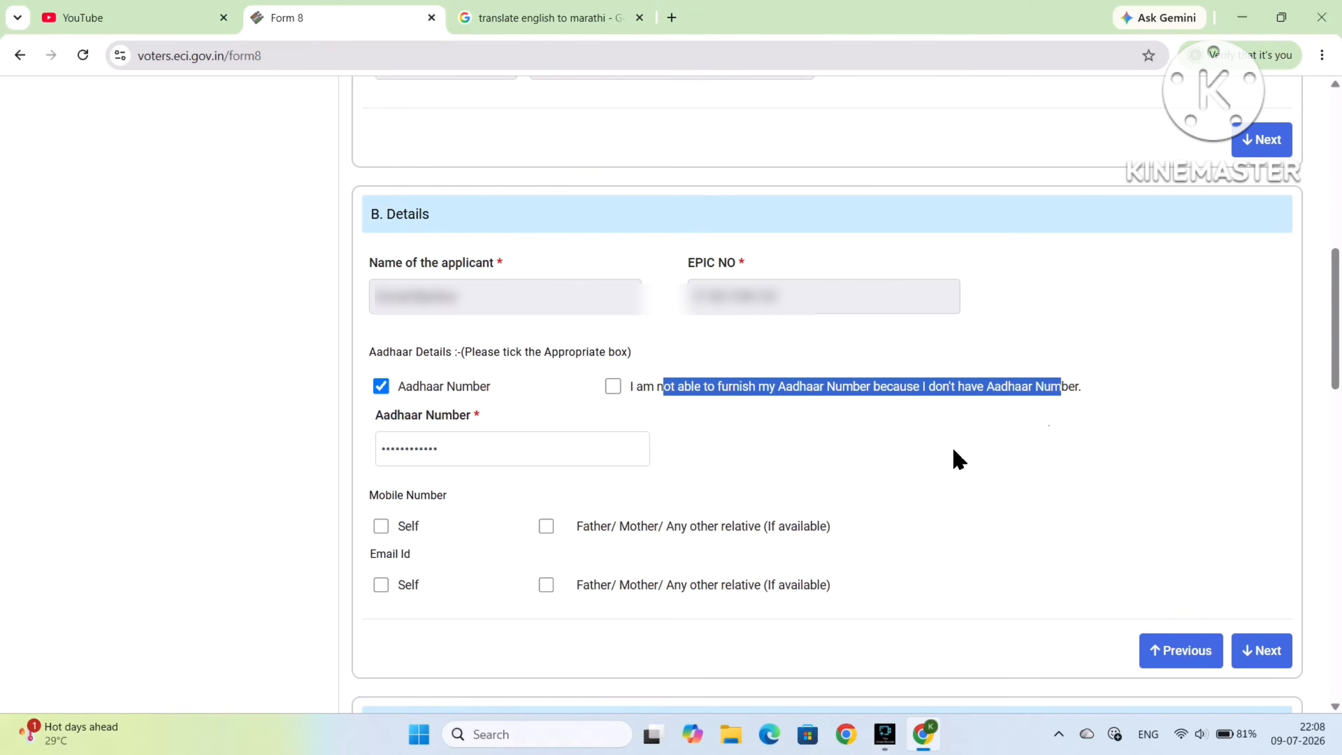
pyautogui.click(946, 463)
# Set Mobile Number to Self and enter the applicant's mobile number.
pyautogui.moveTo(380, 494); pyautogui.dragTo(447, 496)
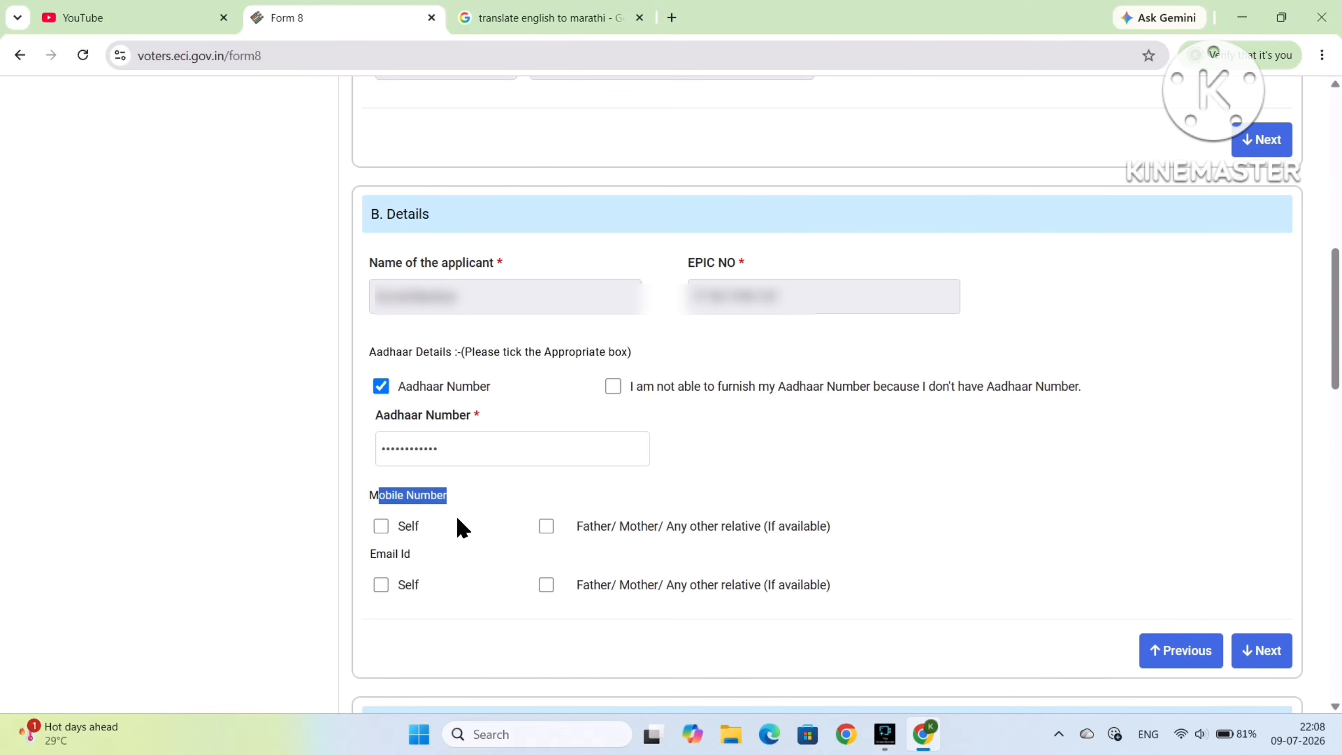
pyautogui.click(381, 526)
pyautogui.click(416, 562)
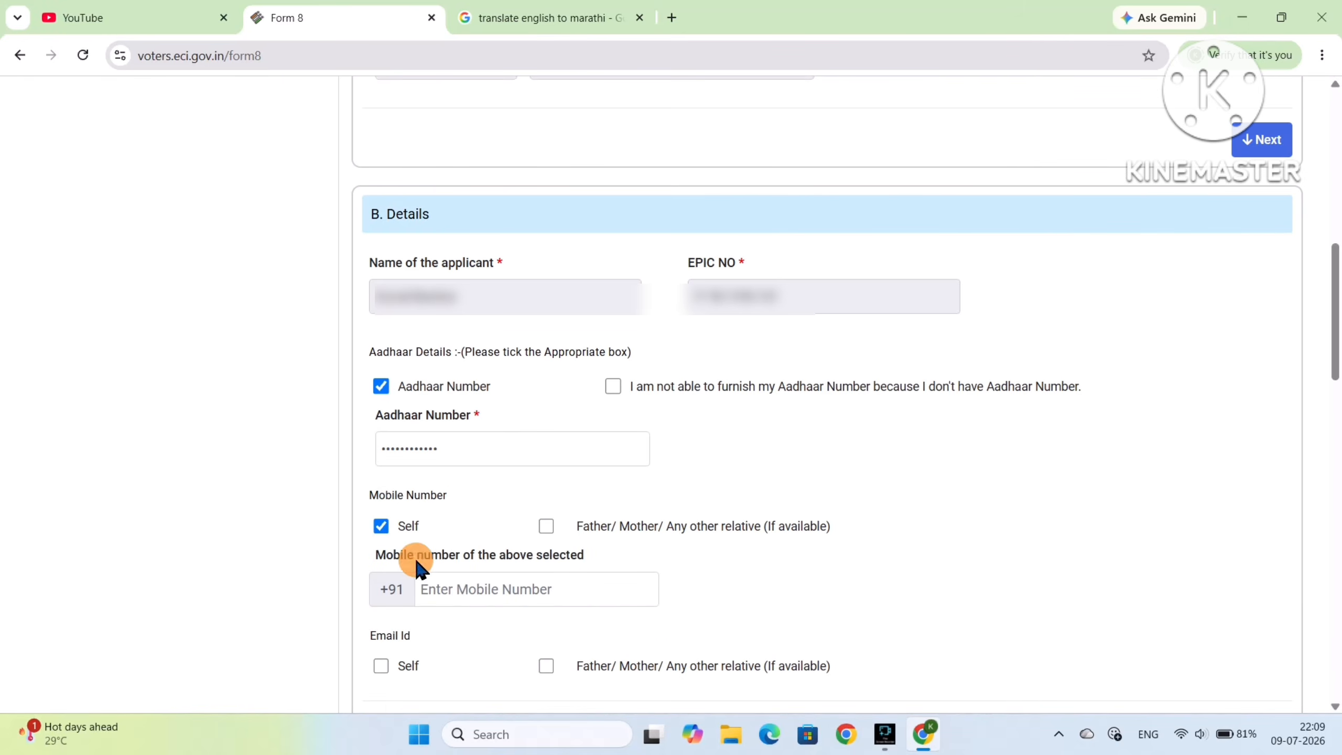
pyautogui.moveTo(416, 562); pyautogui.dragTo(494, 590)
pyautogui.click(499, 590)
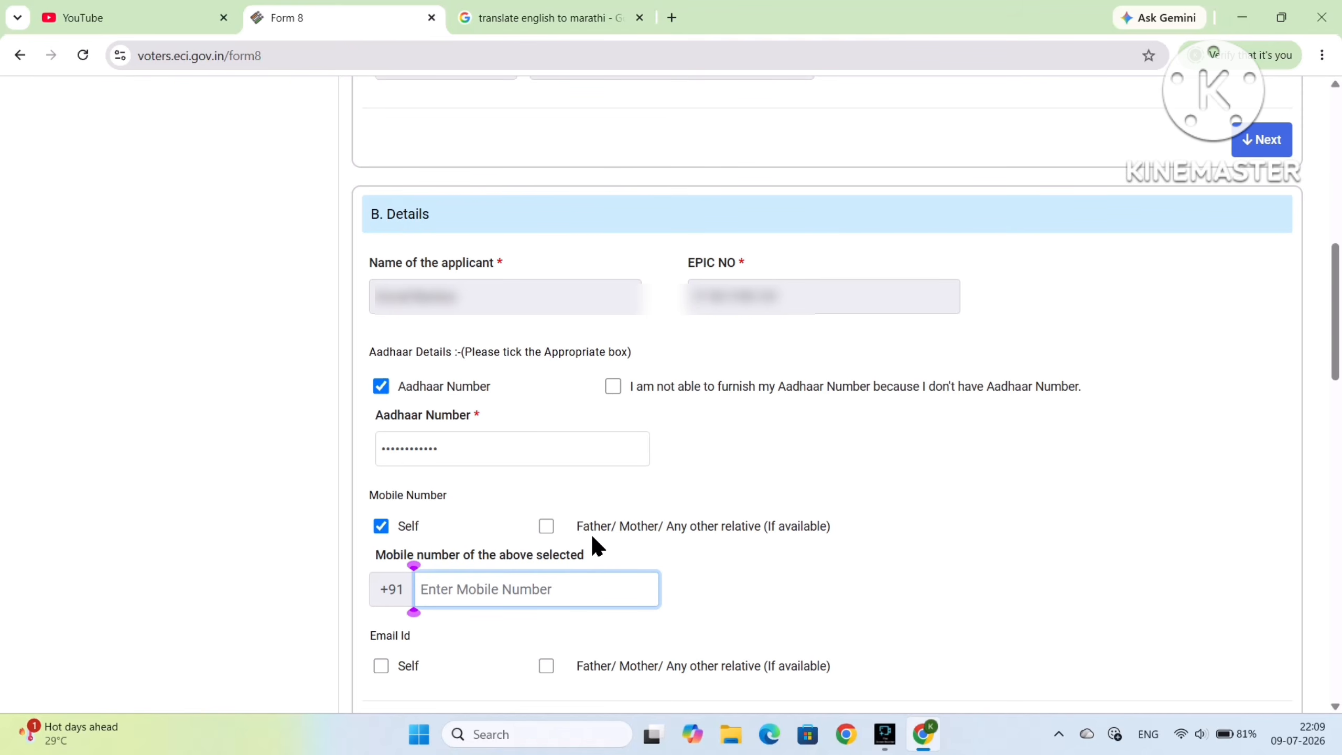
pyautogui.moveTo(589, 524); pyautogui.dragTo(742, 528)
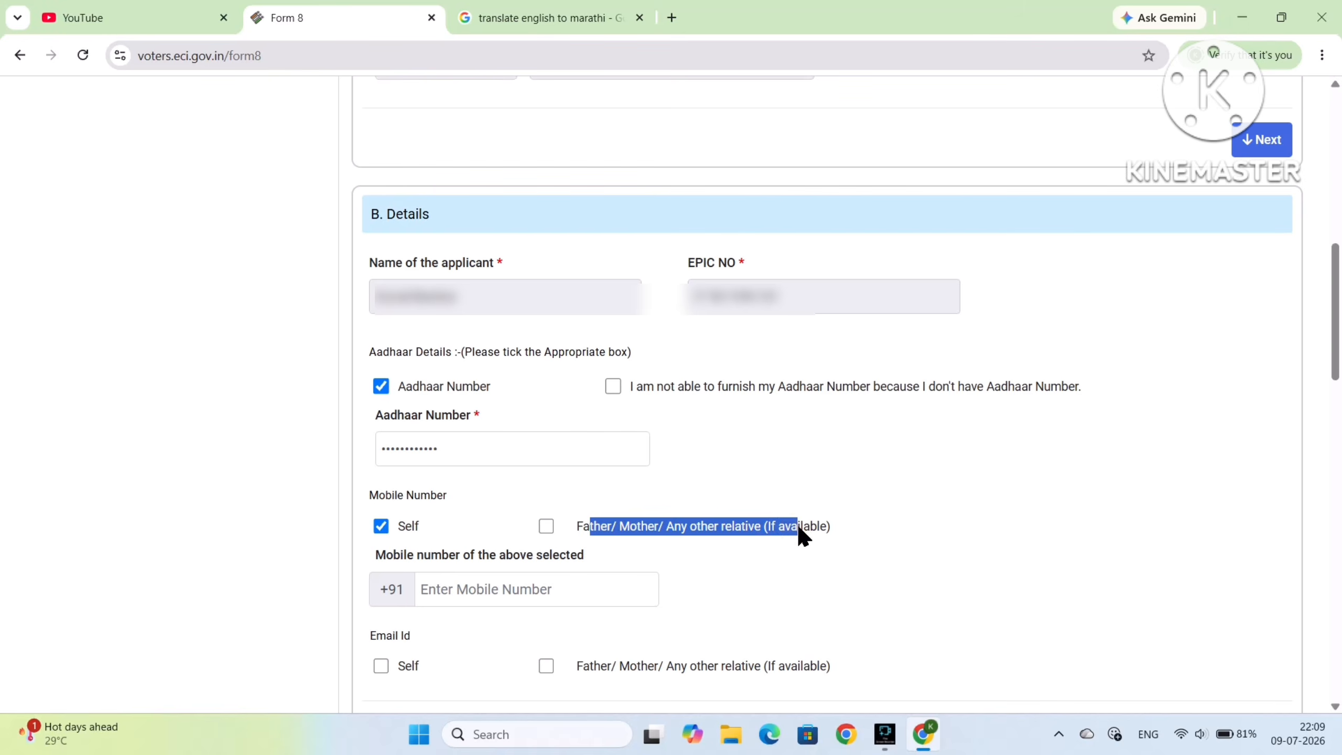
pyautogui.click(730, 550)
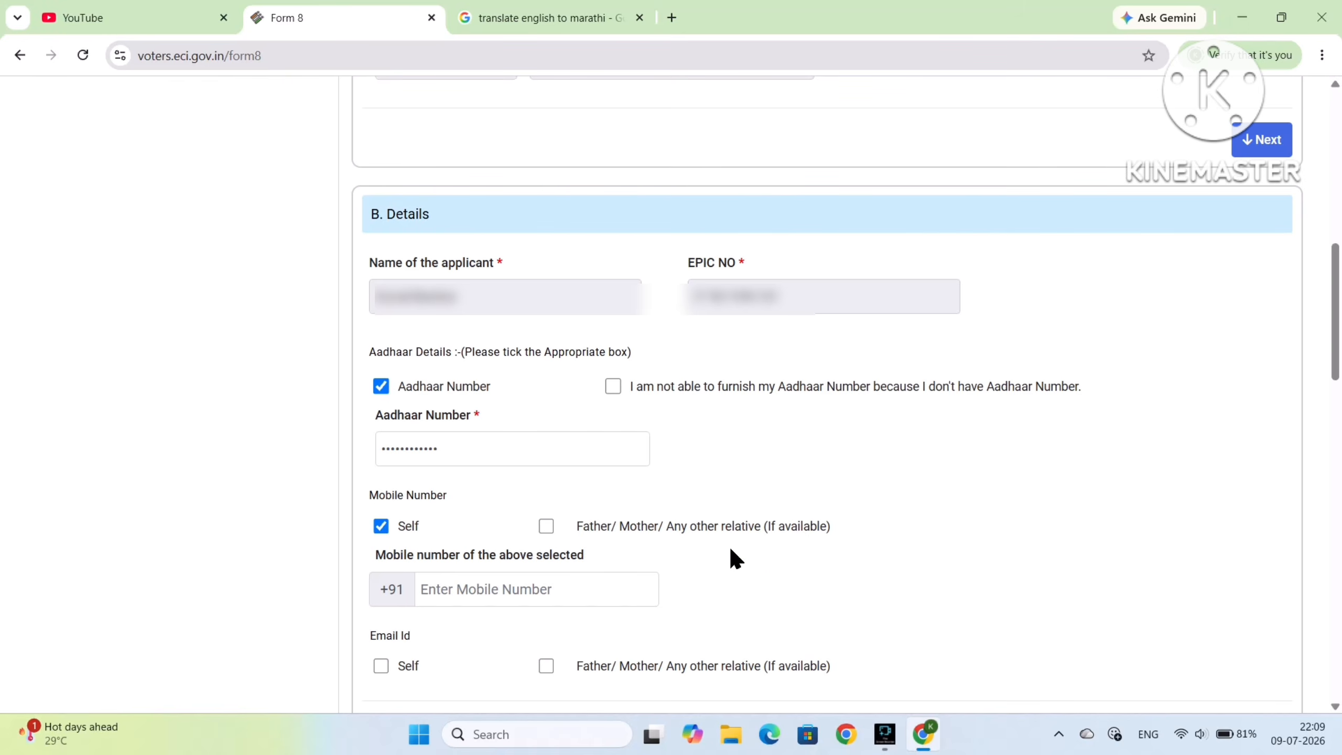
pyautogui.click(547, 529)
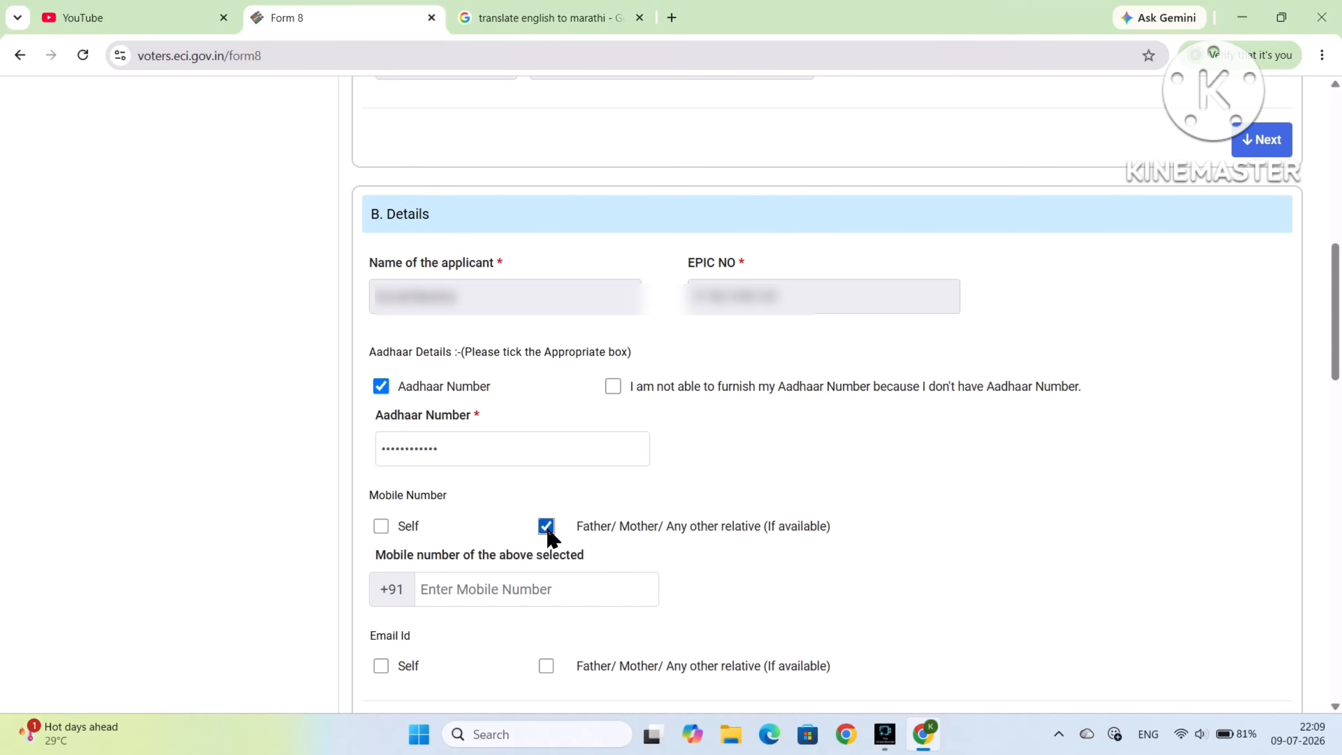
pyautogui.click(381, 526)
pyautogui.click(433, 583)
pyautogui.write('9XXXXXXXXX')
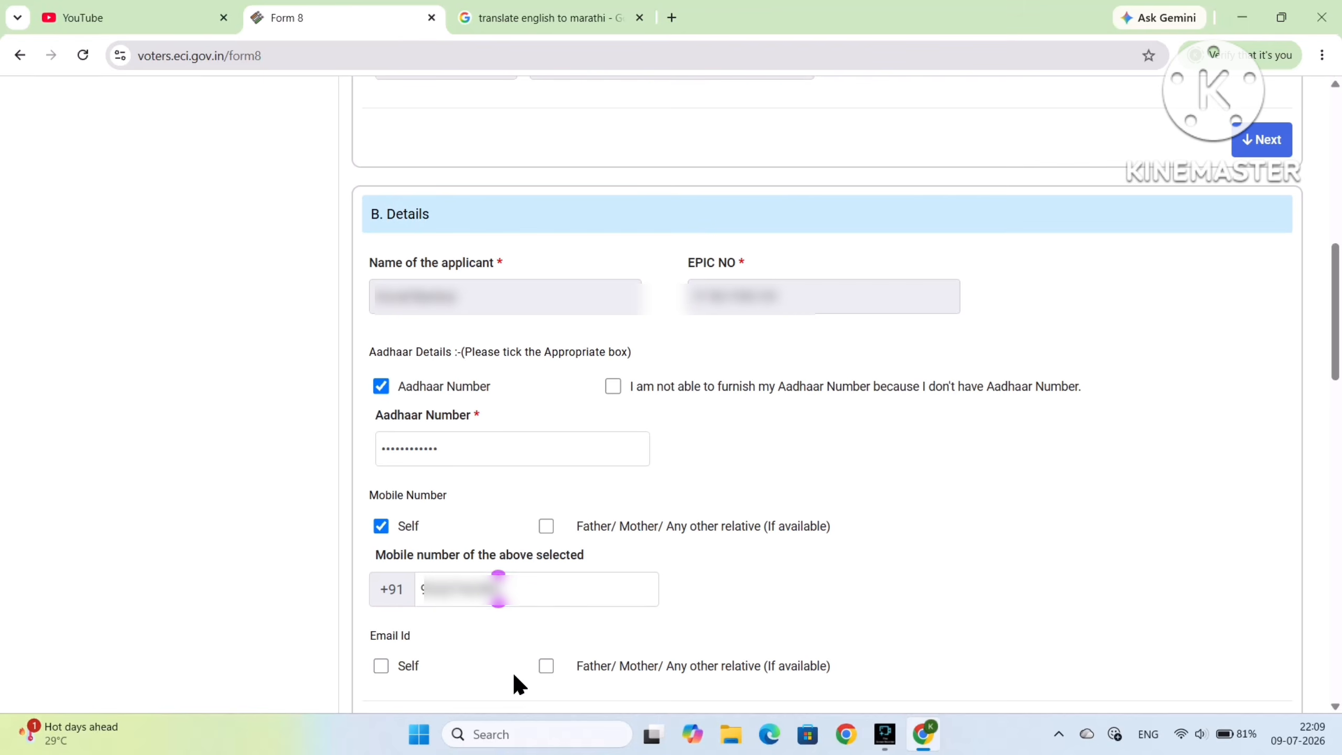
# Set the Email Id option to Self, the applicant's own email.
pyautogui.moveTo(382, 637); pyautogui.dragTo(445, 645)
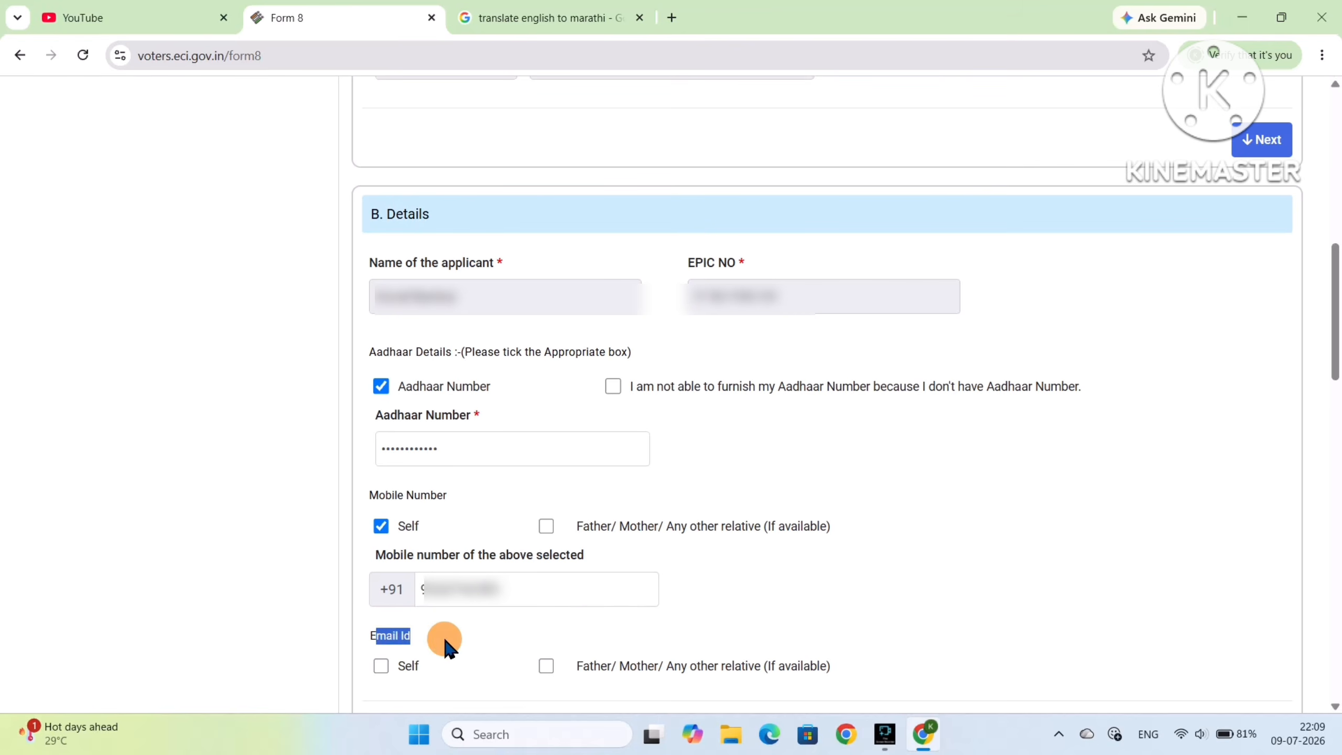
pyautogui.click(479, 637)
pyautogui.click(381, 665)
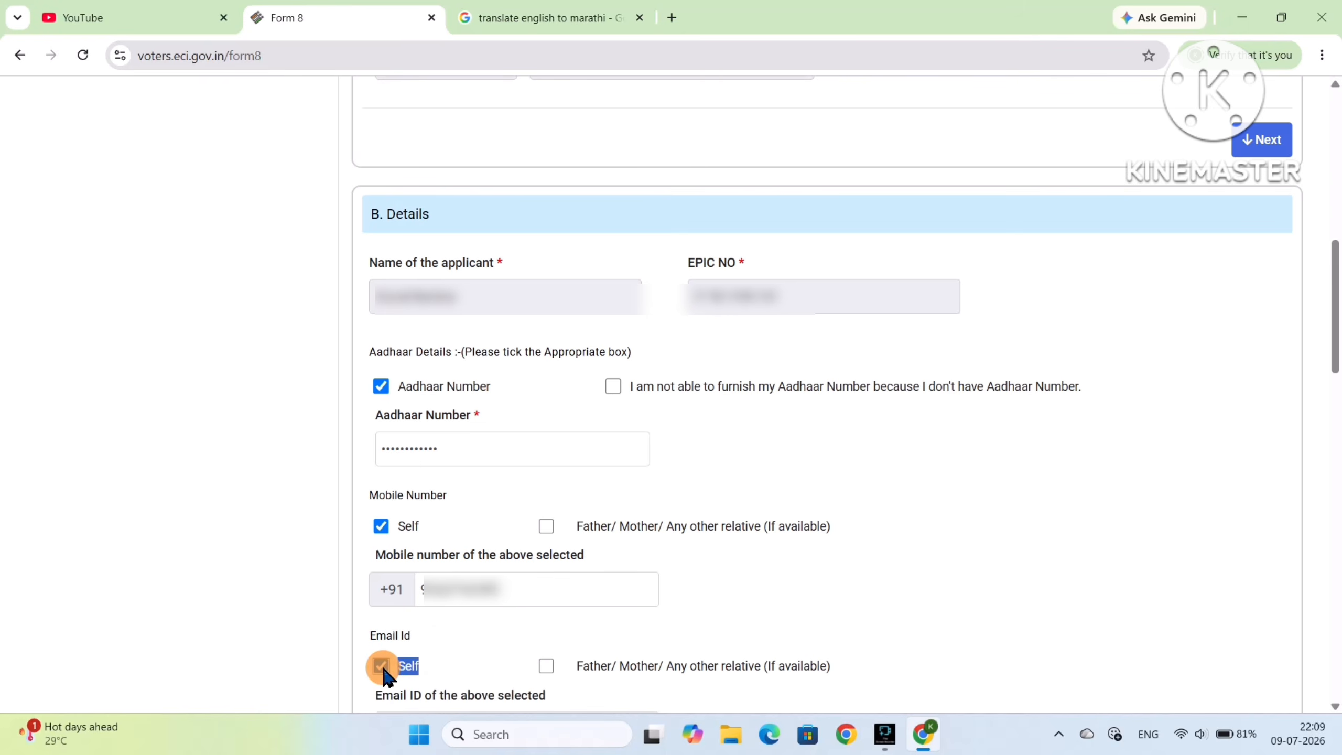
pyautogui.click(797, 666)
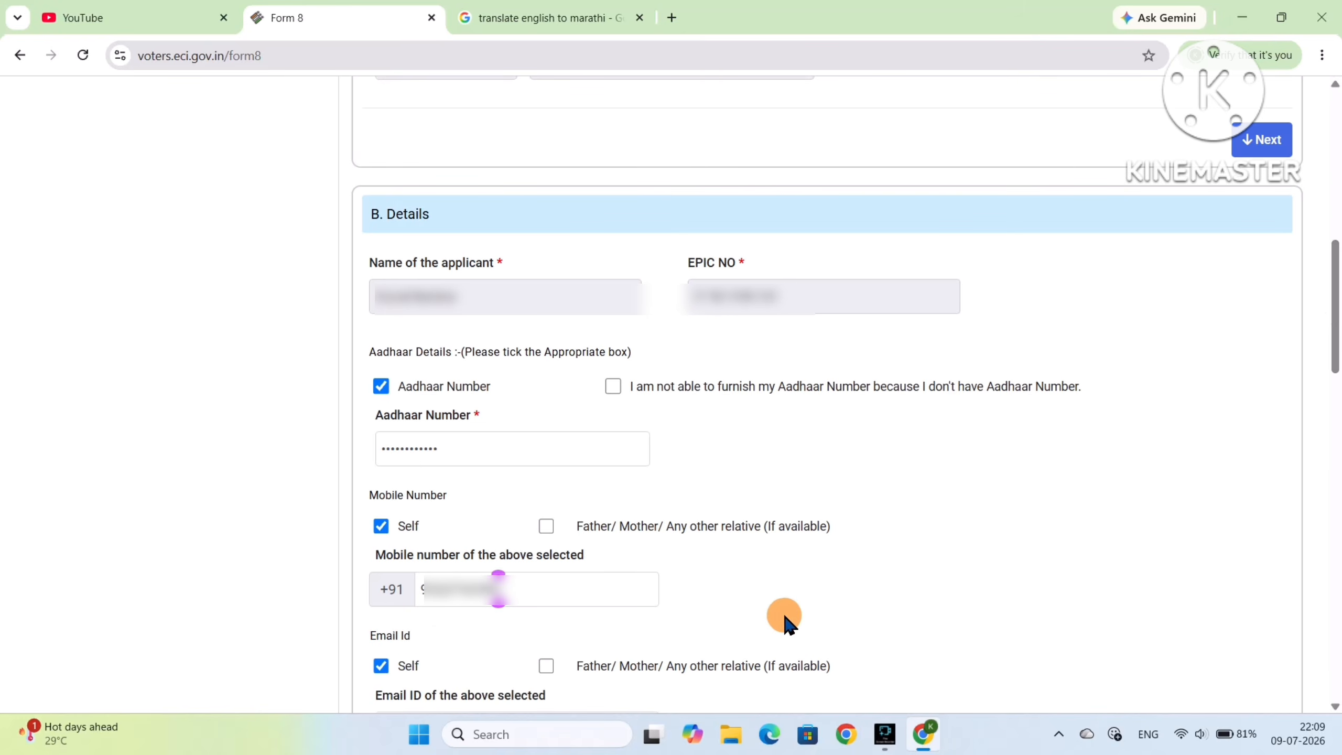
pyautogui.keyDown('shift'); pyautogui.click(612, 662); pyautogui.keyUp('shift')
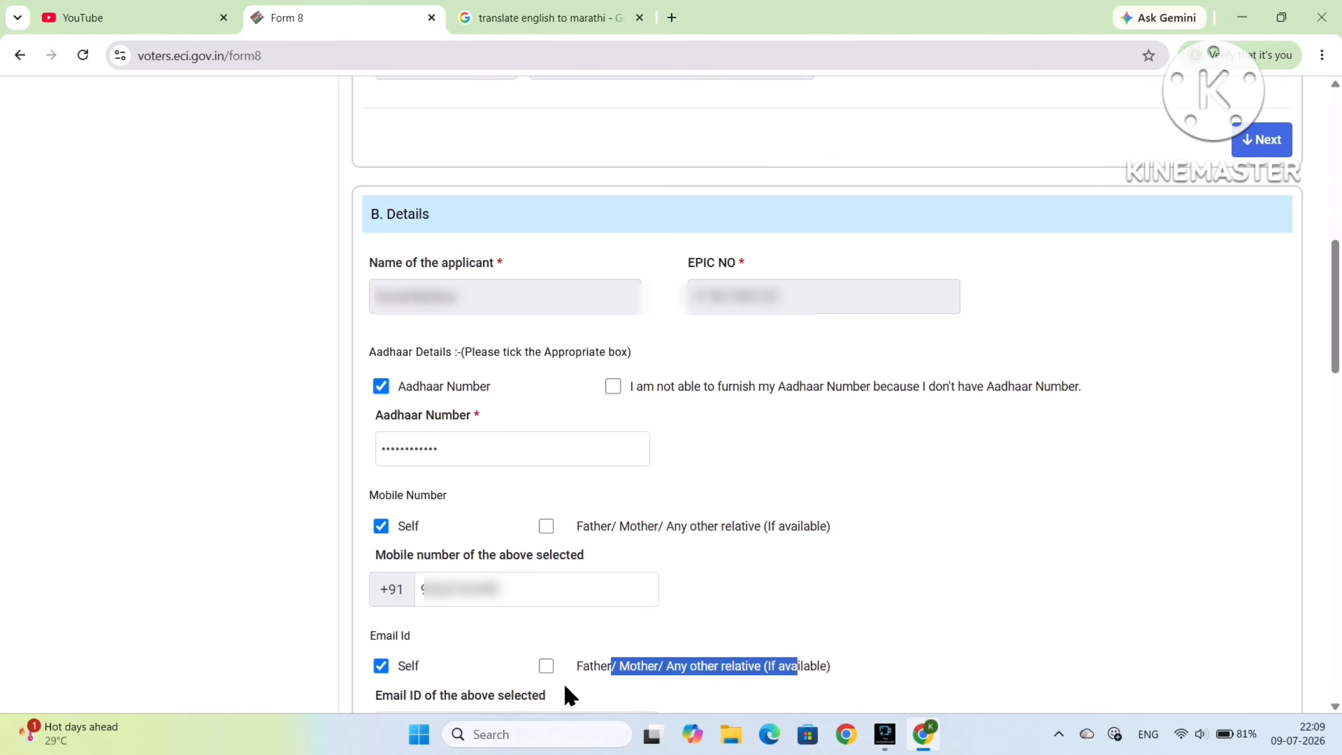
pyautogui.click(546, 666)
pyautogui.click(381, 665)
pyautogui.moveTo(1335, 347); pyautogui.dragTo(1338, 388)
# Enter the applicant's email address and continue to section C.
pyautogui.moveTo(400, 510); pyautogui.dragTo(599, 509)
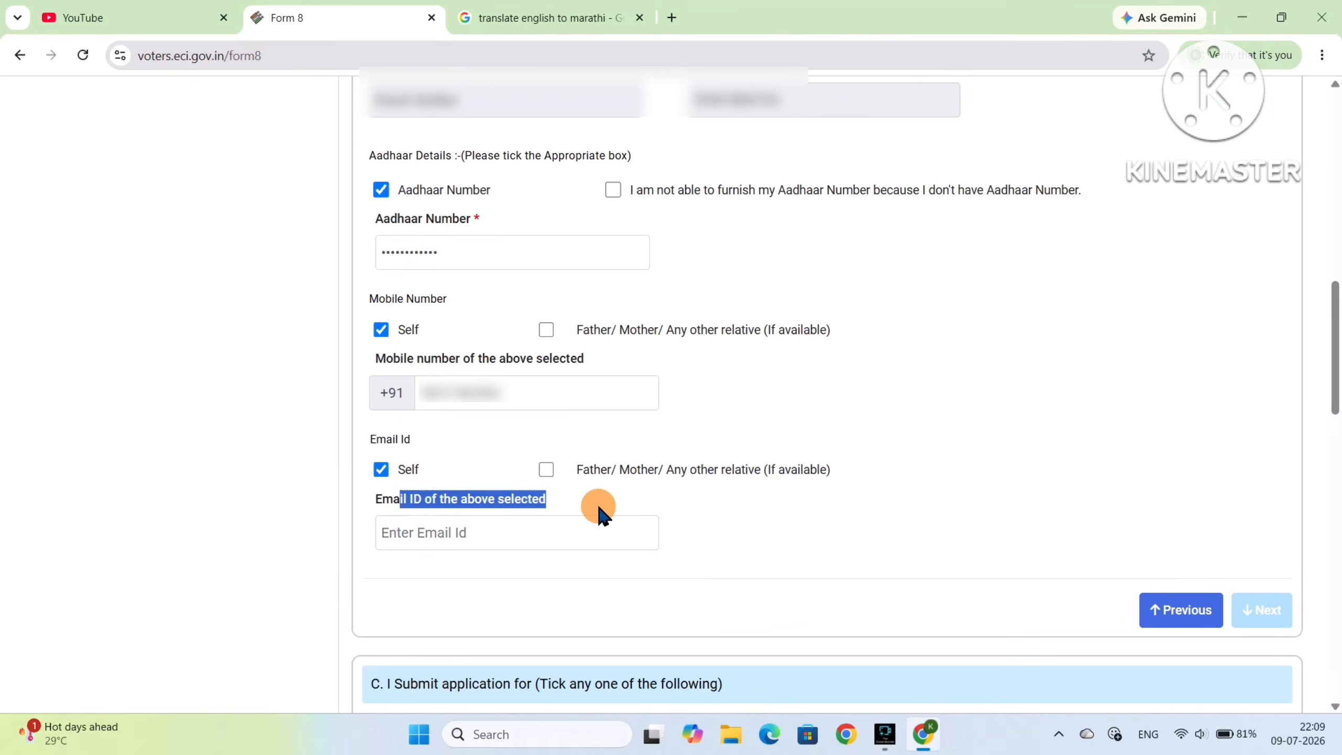
pyautogui.click(548, 532)
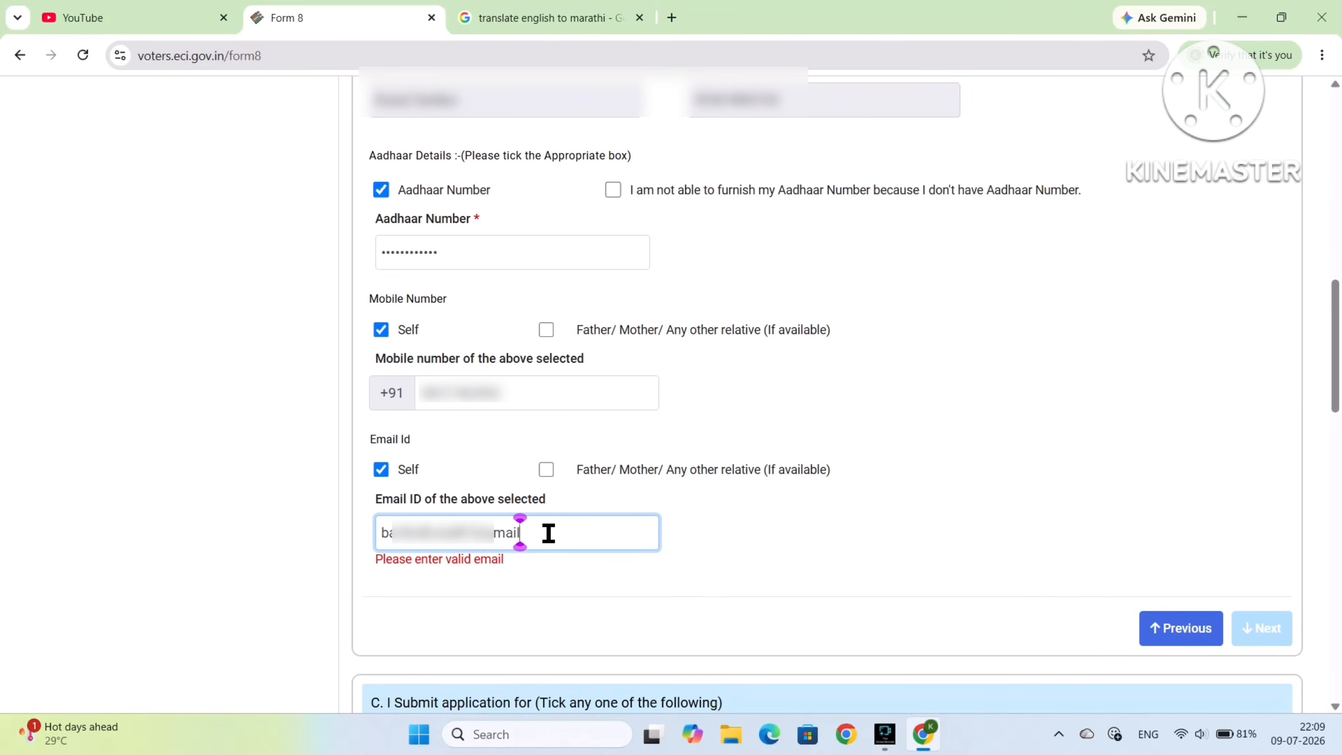
pyautogui.click(843, 533)
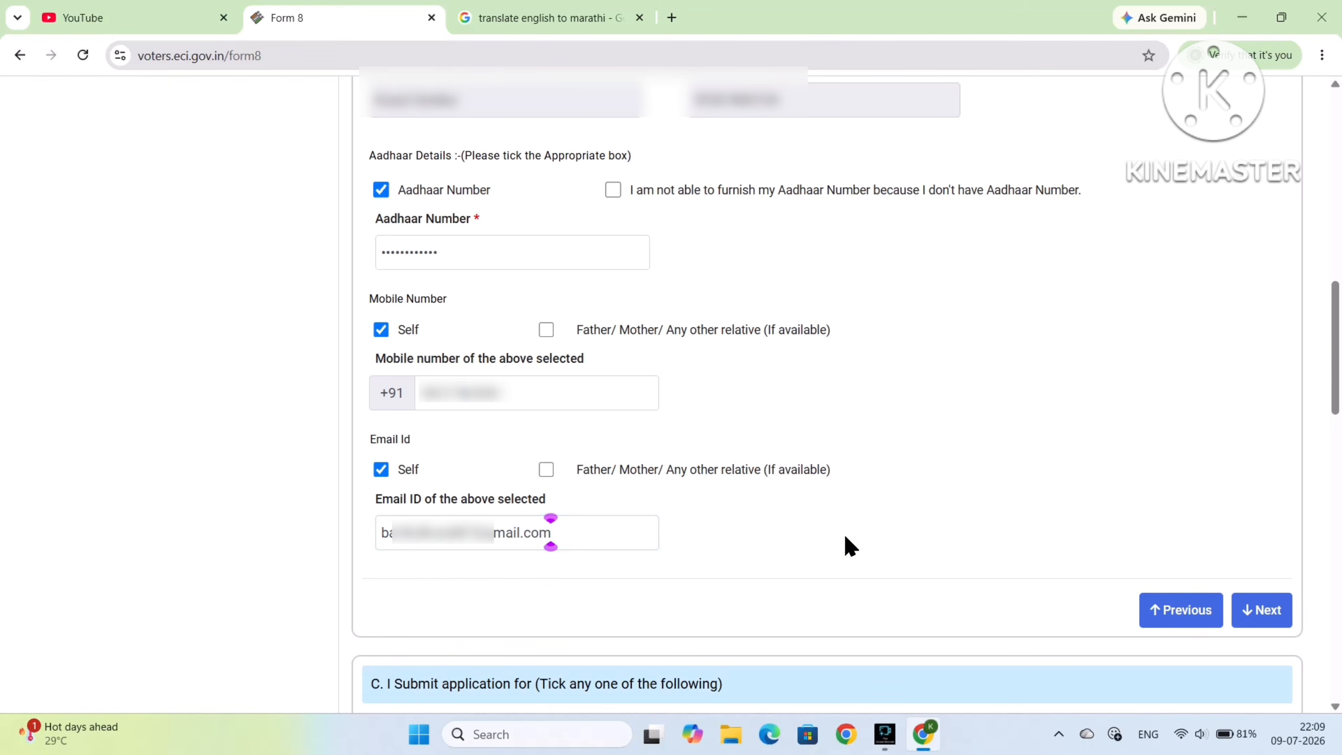
pyautogui.click(1263, 613)
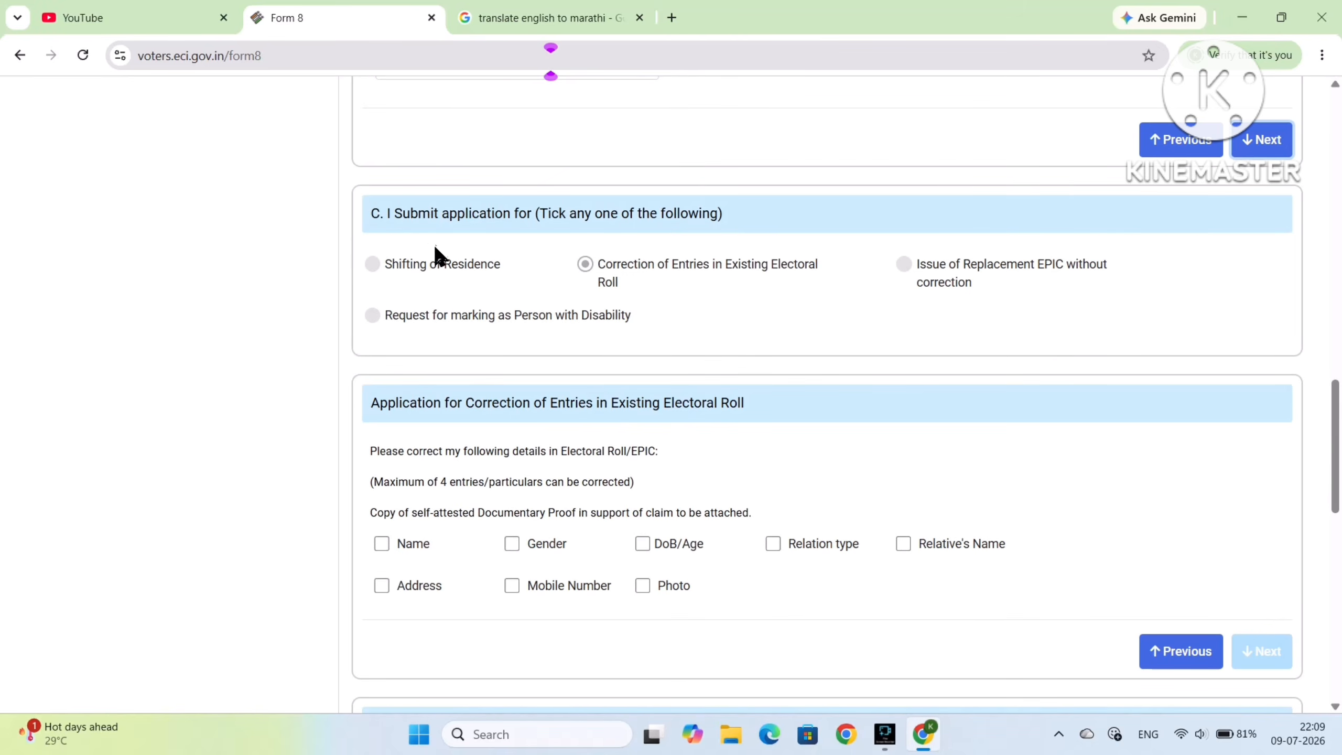
# Review the correction options and tick Mobile Number for correction.
pyautogui.moveTo(385, 262); pyautogui.dragTo(697, 317)
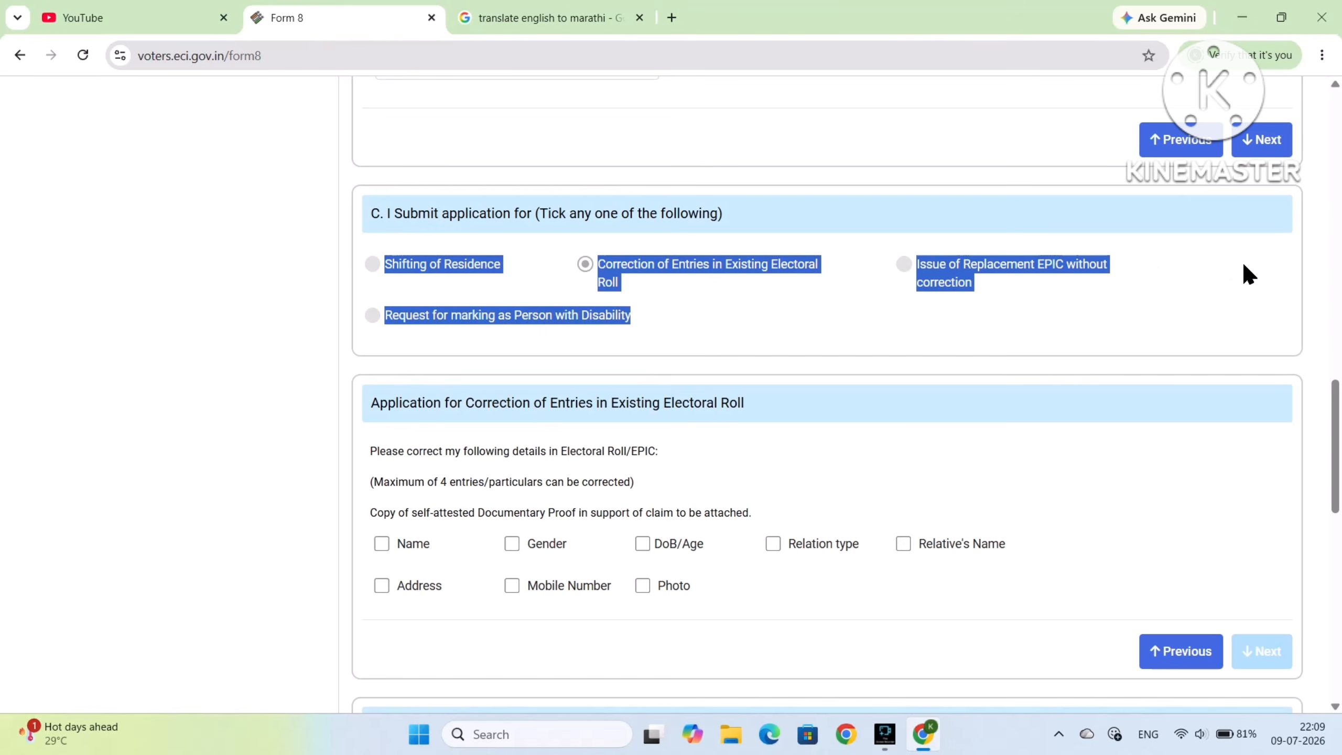
pyautogui.click(1208, 308)
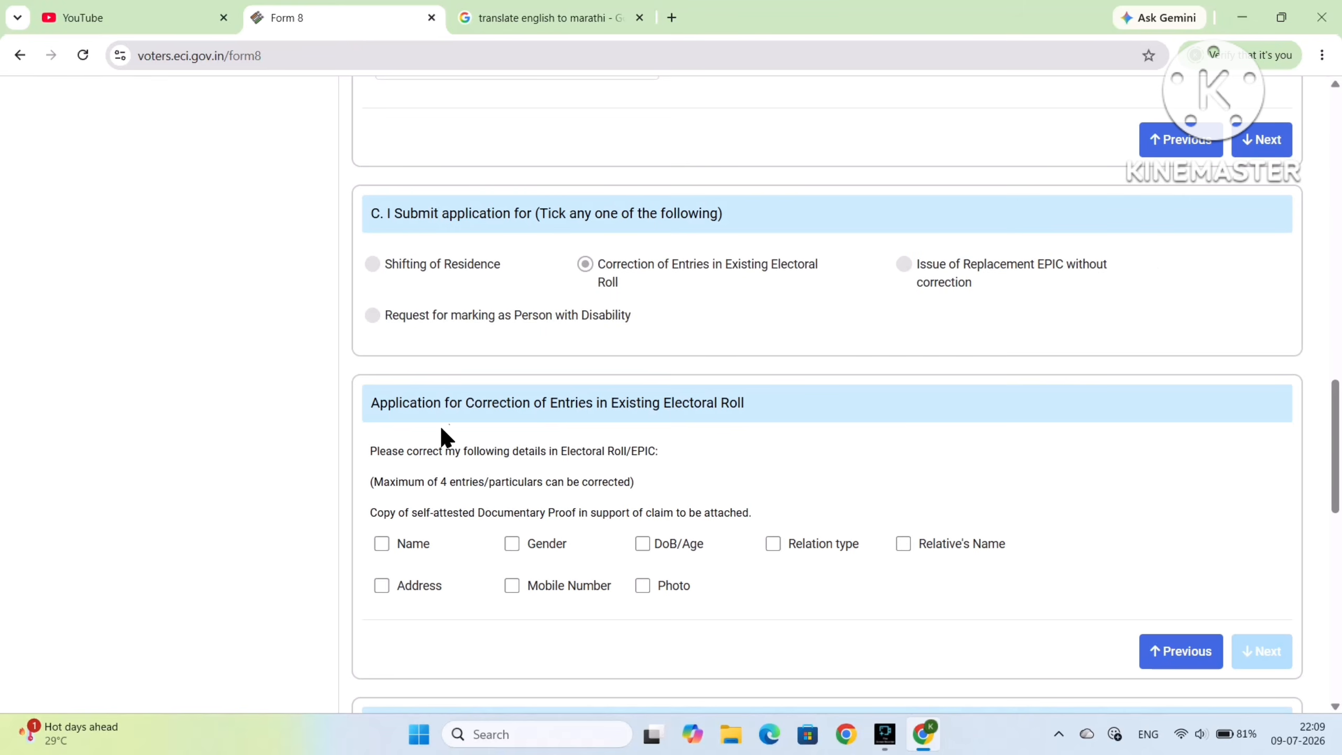
pyautogui.moveTo(417, 402); pyautogui.dragTo(668, 413)
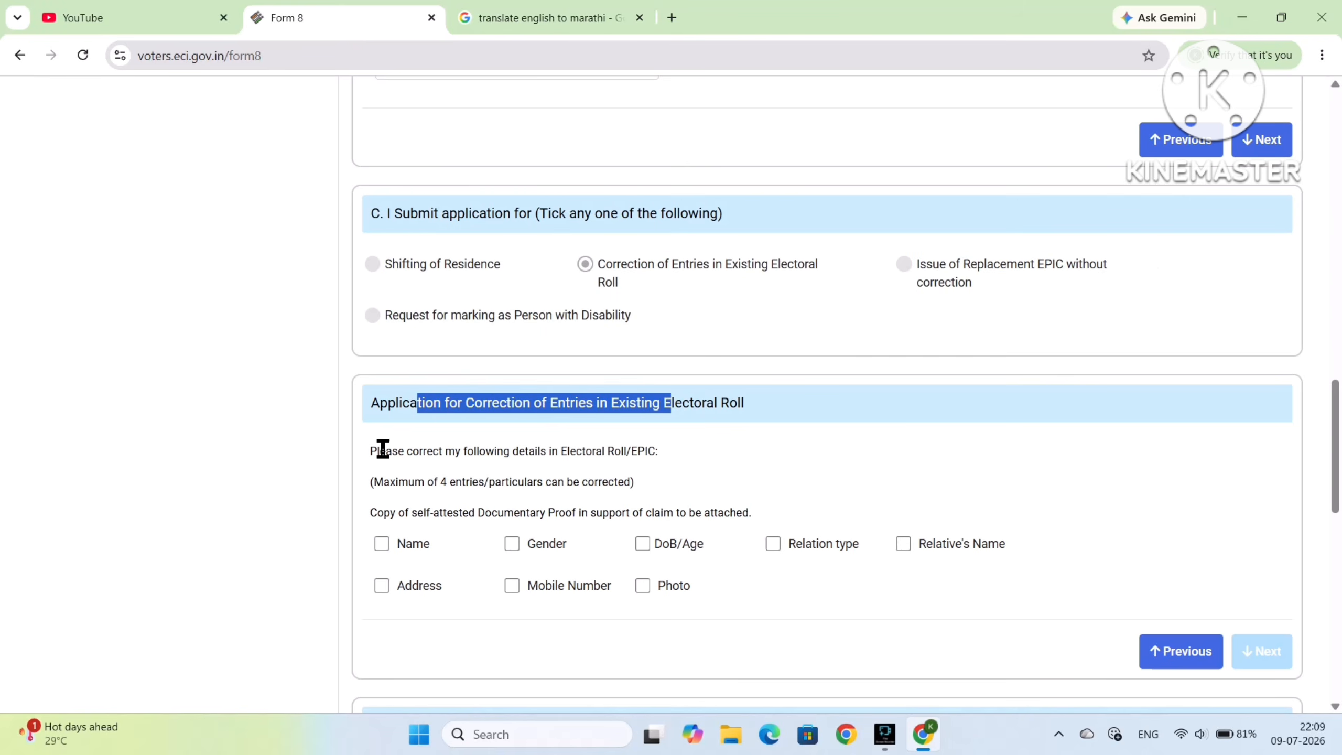
pyautogui.click(764, 460)
pyautogui.moveTo(399, 543); pyautogui.dragTo(450, 547)
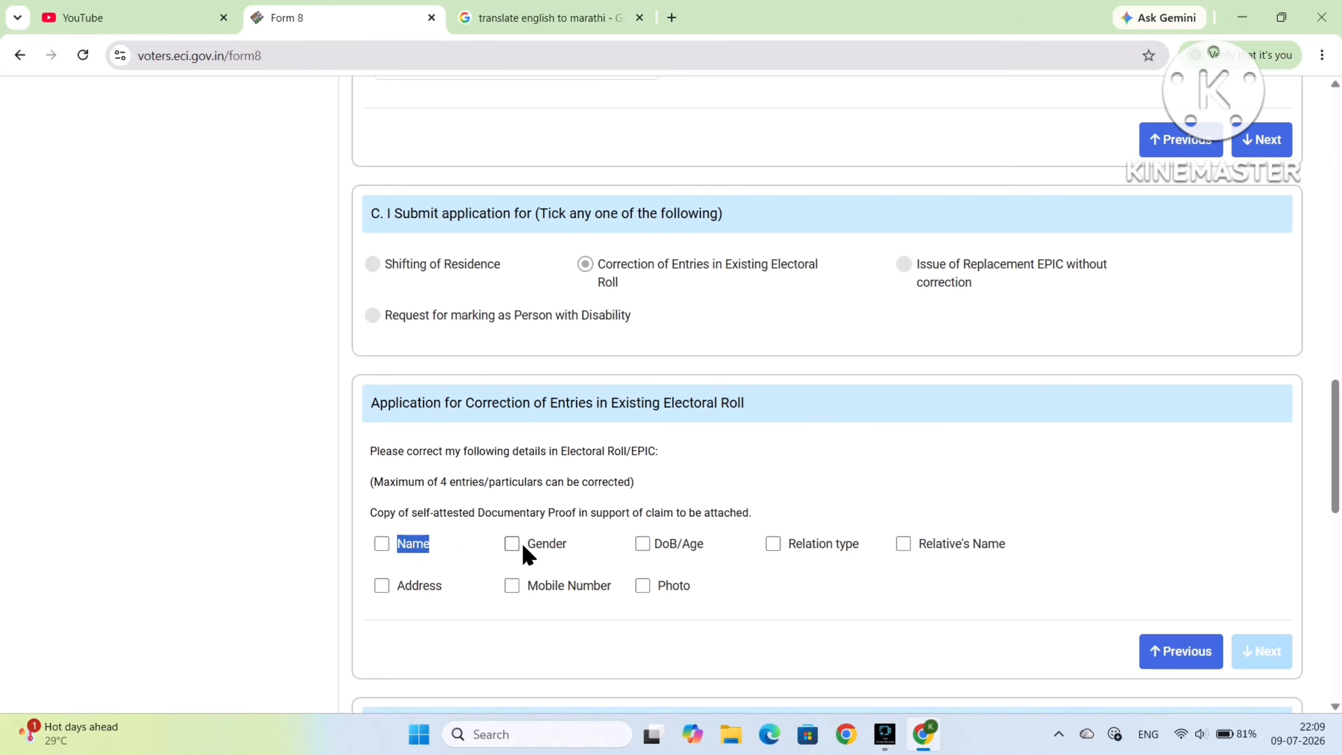
pyautogui.moveTo(535, 544); pyautogui.dragTo(549, 541)
pyautogui.moveTo(667, 545); pyautogui.dragTo(962, 553)
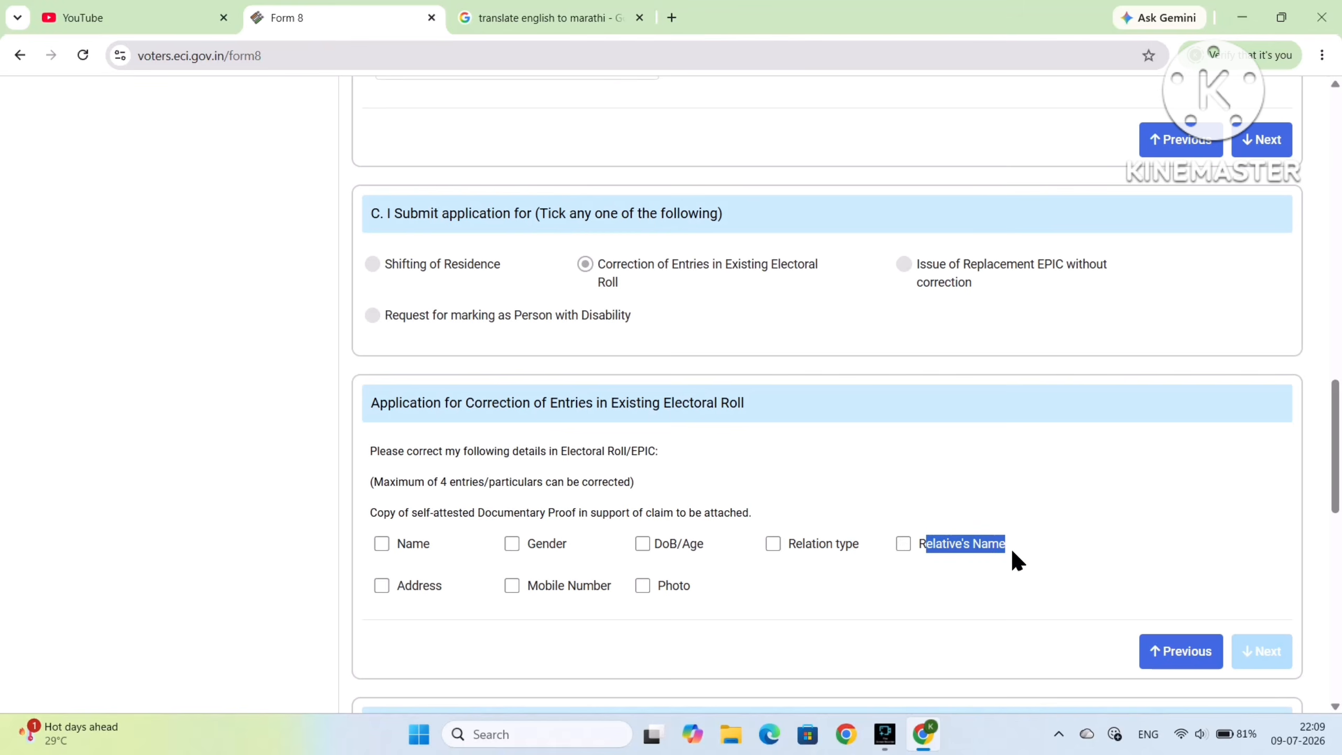
pyautogui.moveTo(409, 587); pyautogui.dragTo(439, 587)
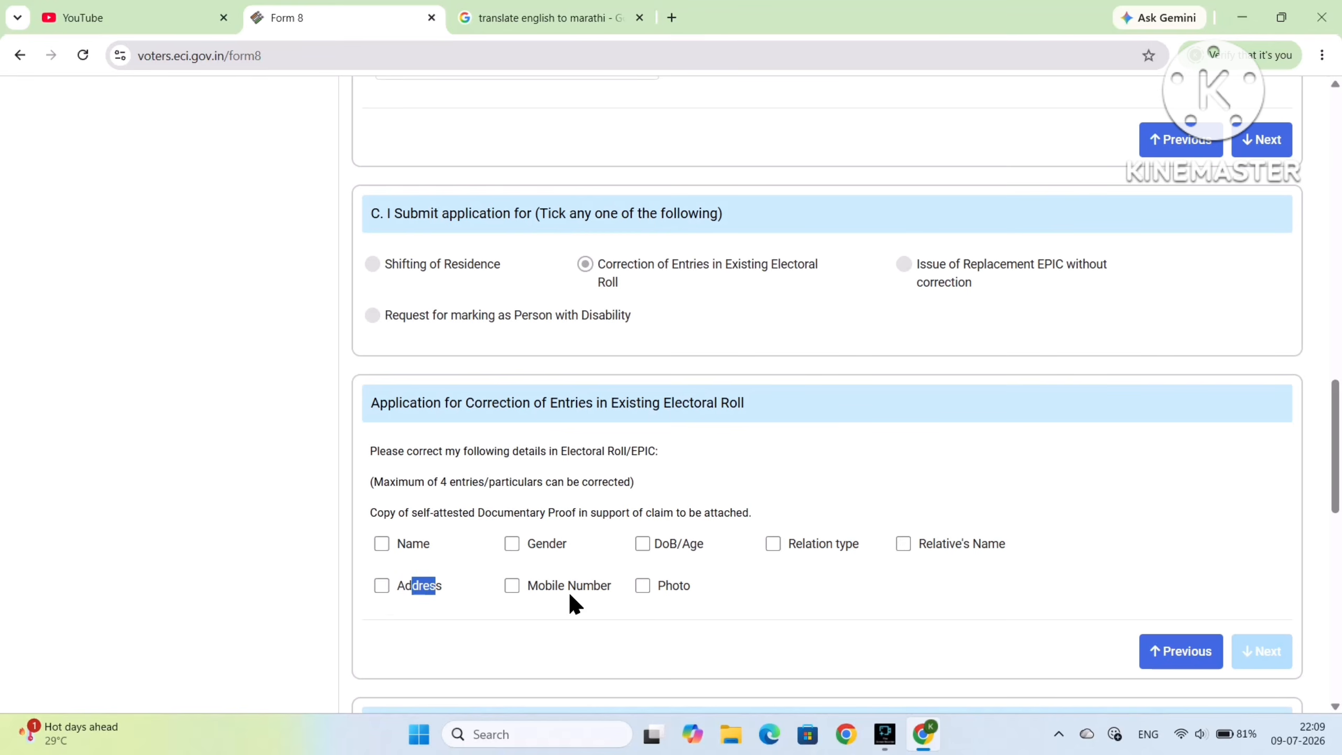
pyautogui.moveTo(538, 585); pyautogui.dragTo(599, 587)
pyautogui.click(802, 592)
pyautogui.click(512, 585)
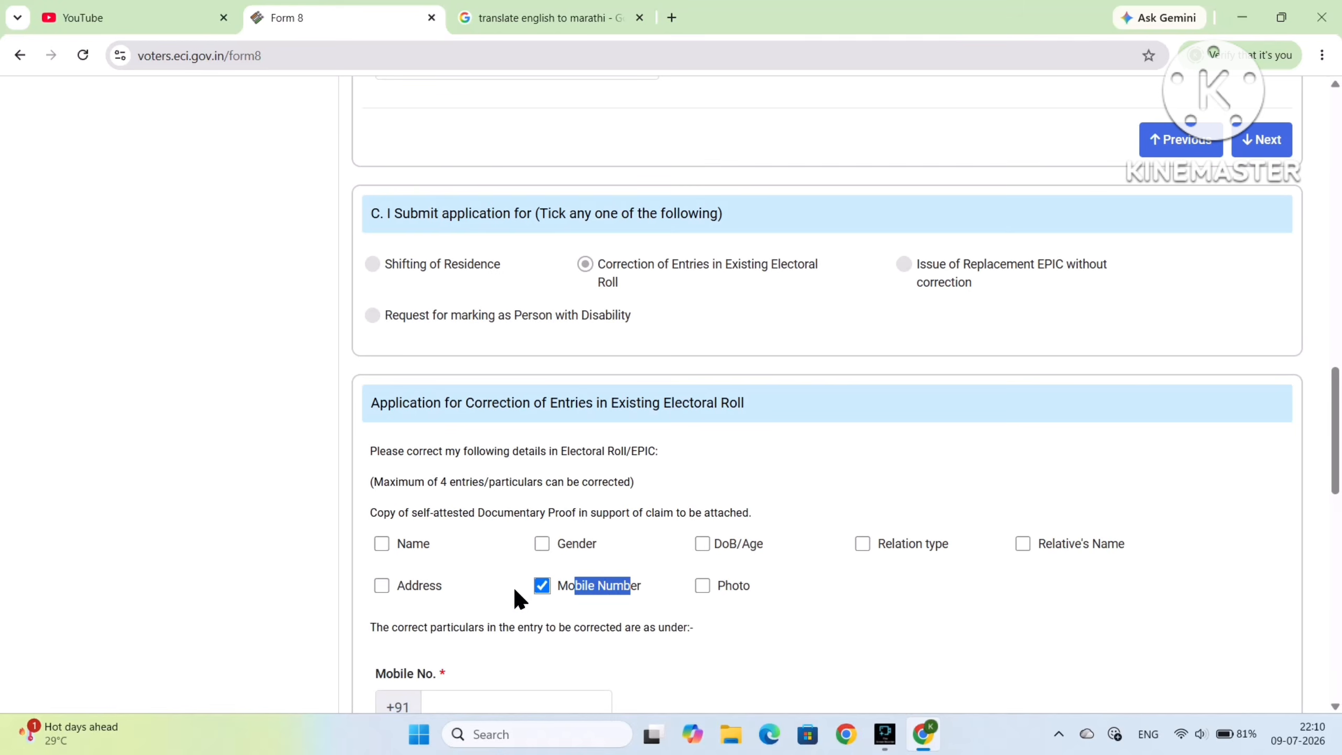
# Enter the corrected mobile number in the Mobile No. field.
pyautogui.scroll(-5, 729, 476)
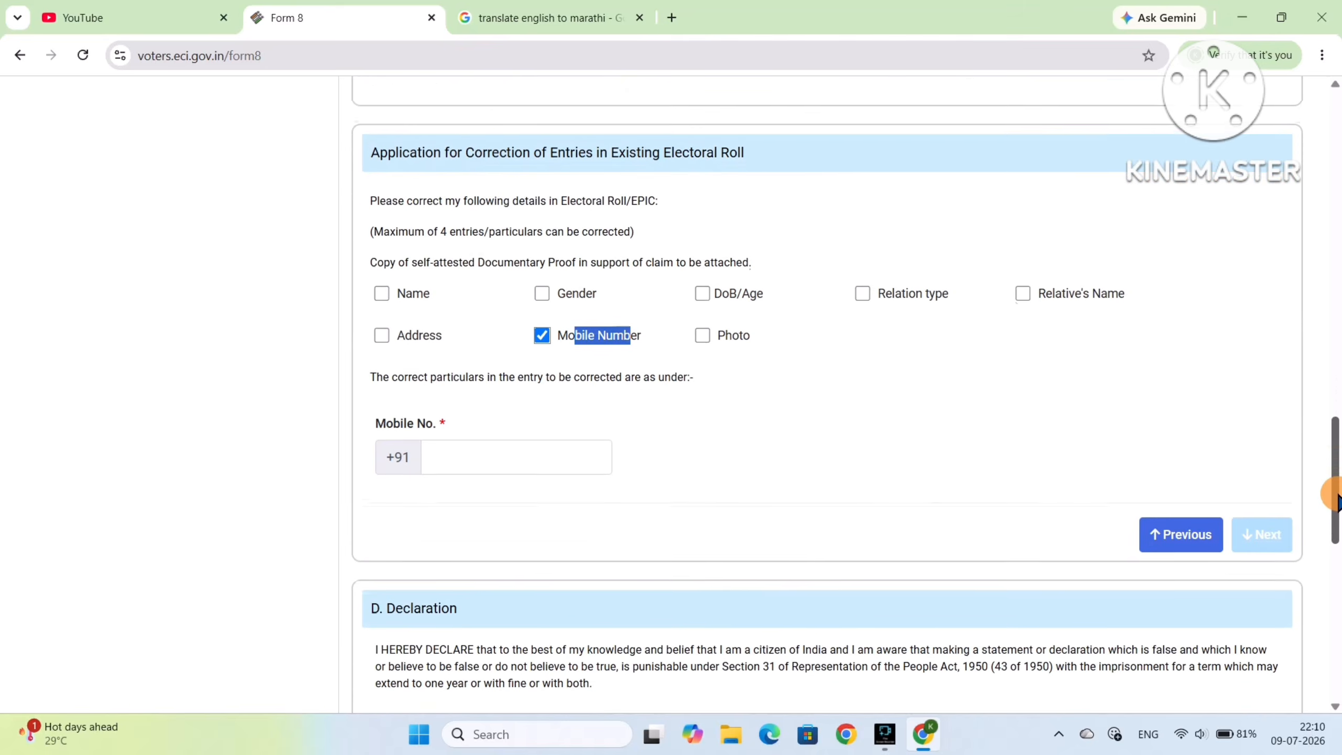
pyautogui.moveTo(398, 388); pyautogui.dragTo(444, 386)
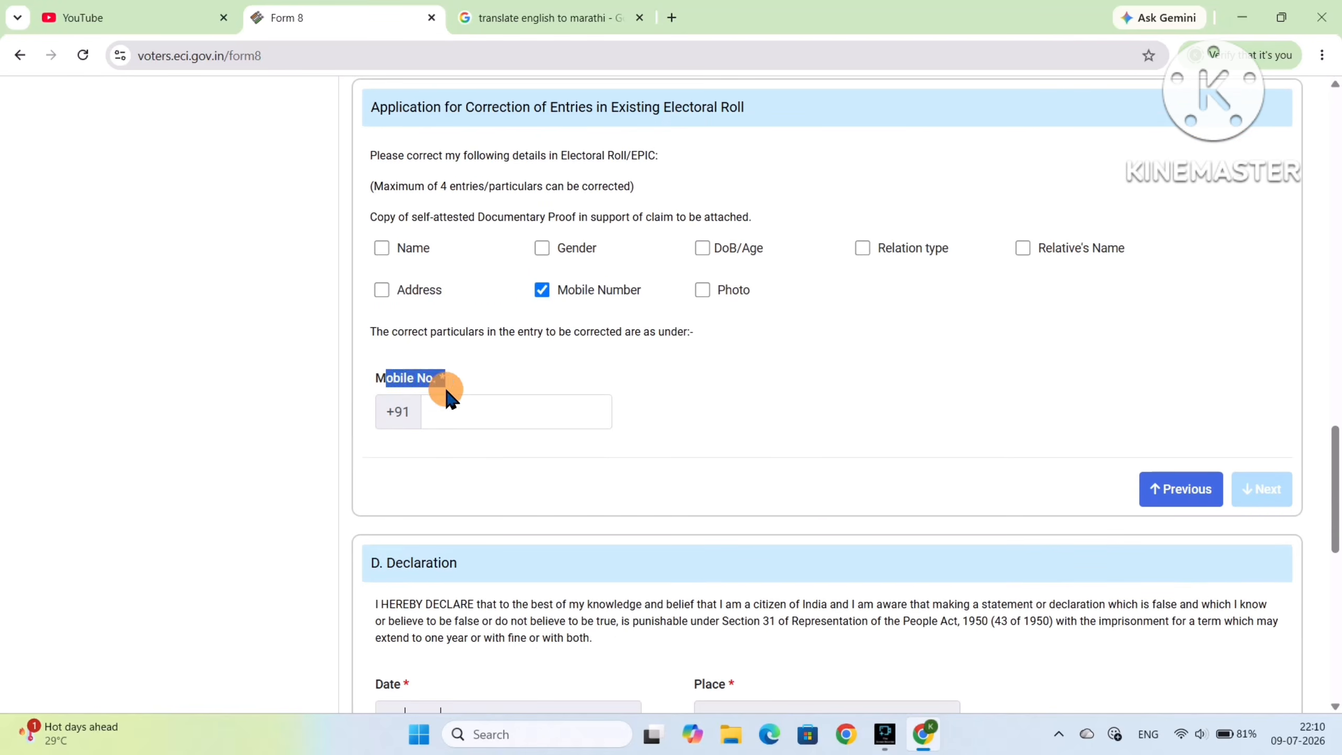
pyautogui.click(449, 411)
pyautogui.write('9•••••••••')
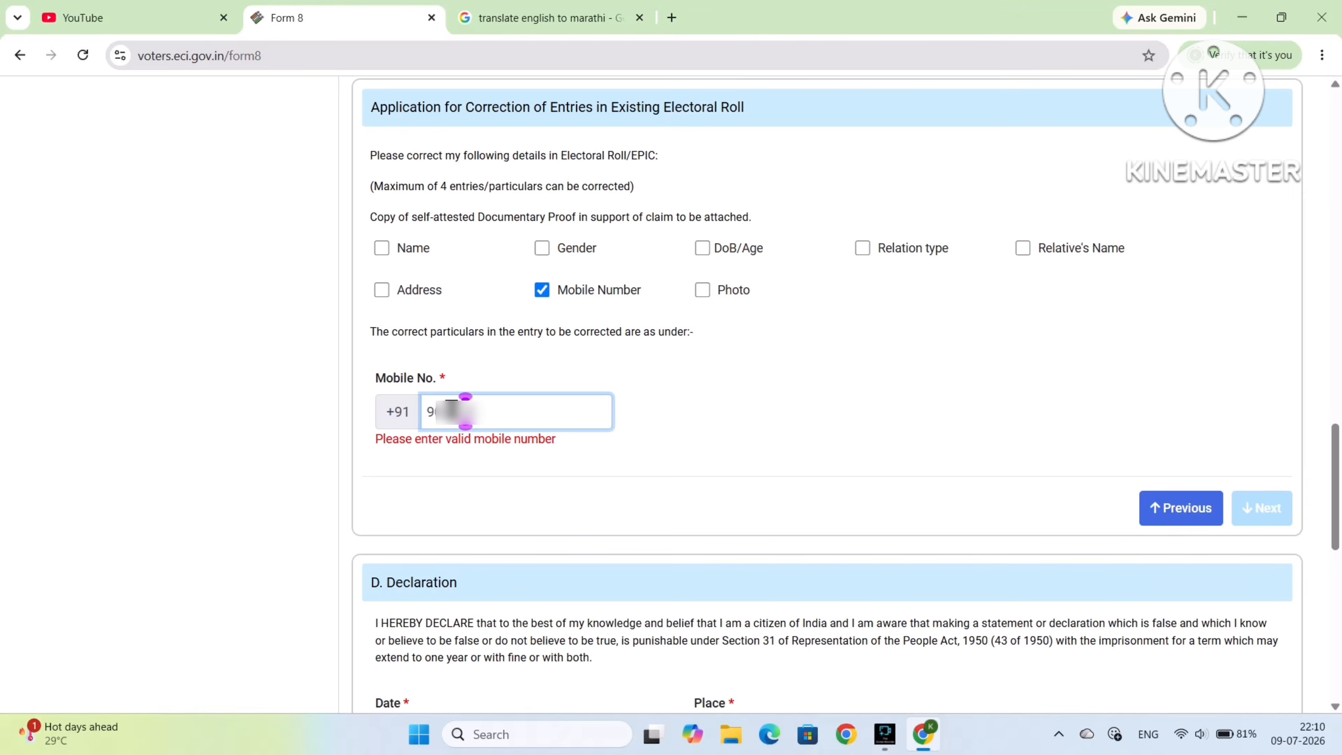
pyautogui.click(883, 452)
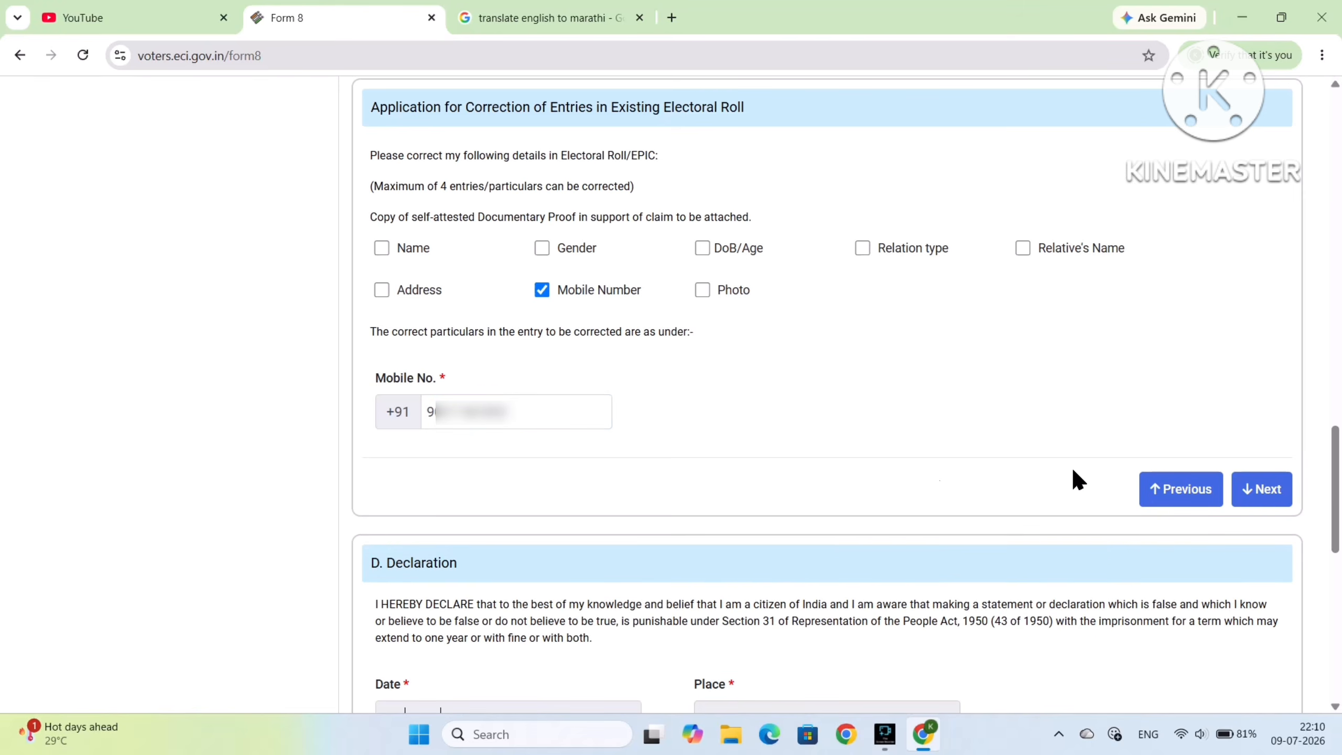
# In D. Declaration, enter 'PuneNAGAR' as the place of declaration.
pyautogui.click(1264, 491)
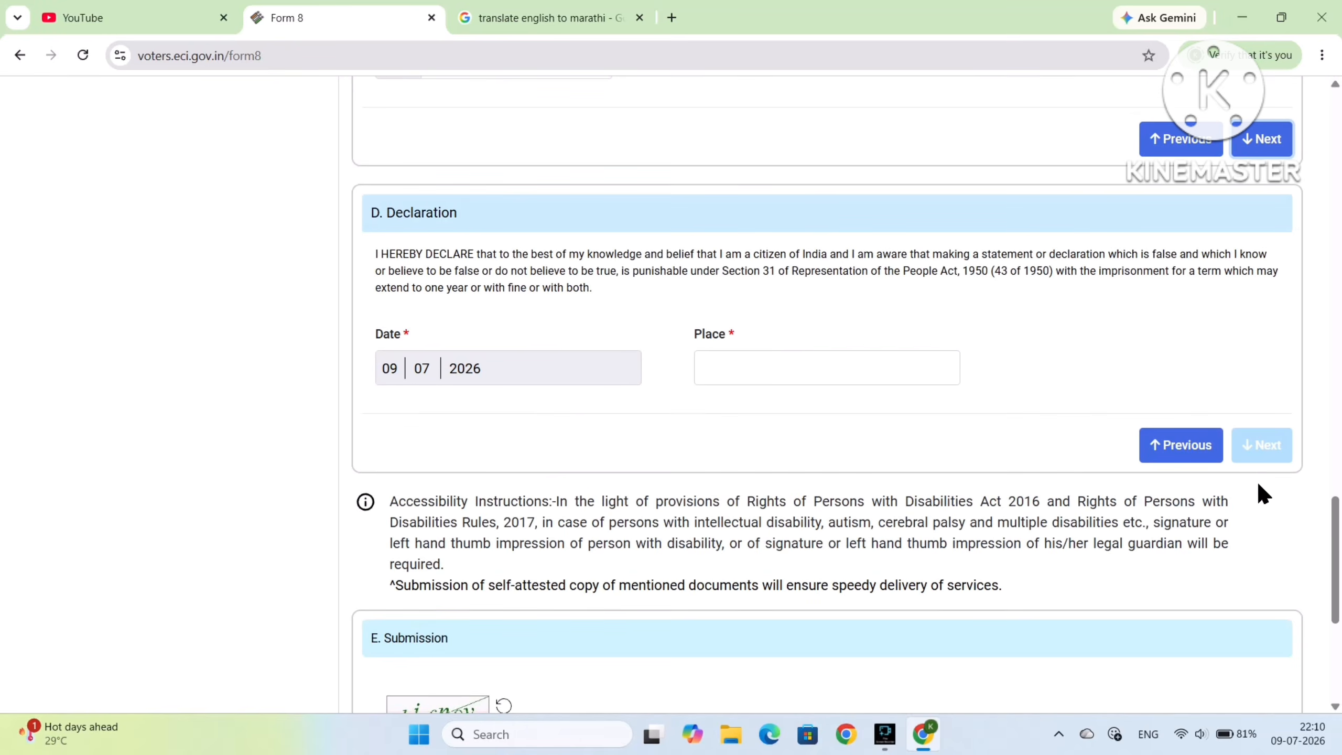
pyautogui.moveTo(376, 253); pyautogui.dragTo(564, 305)
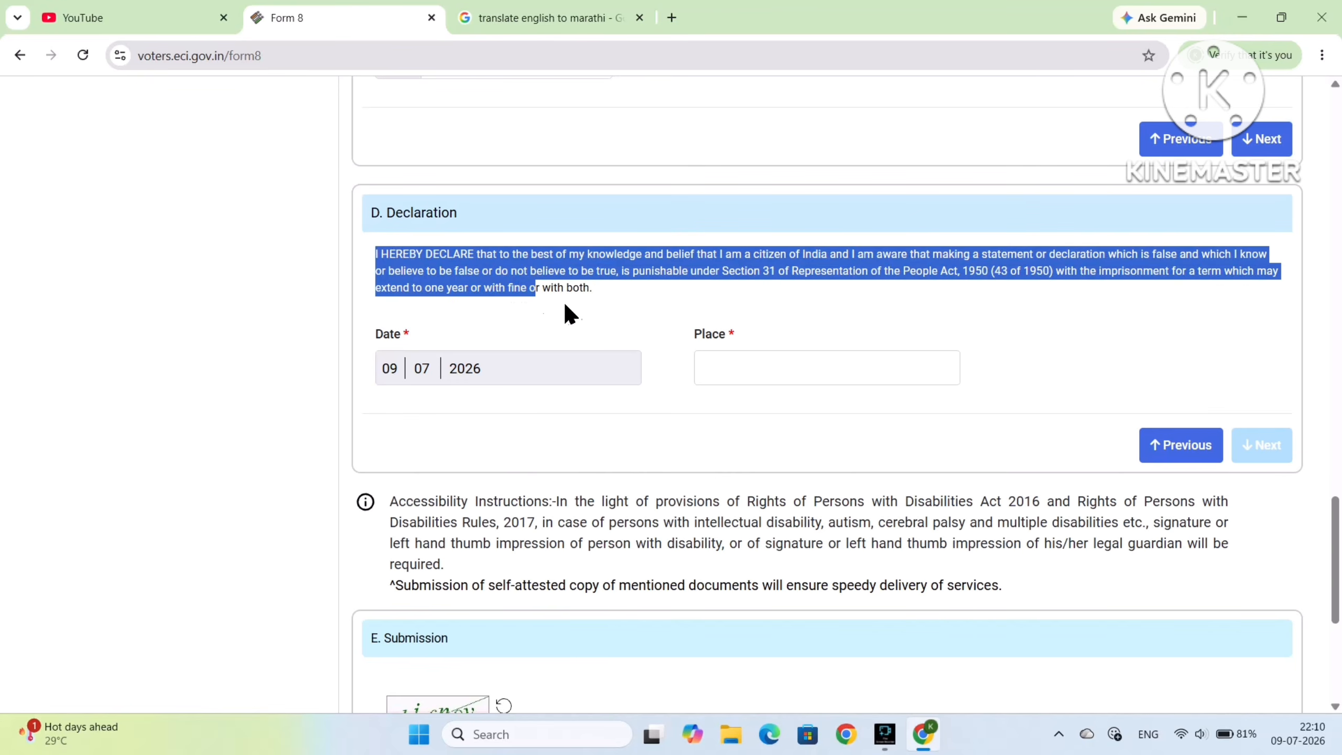
pyautogui.click(572, 310)
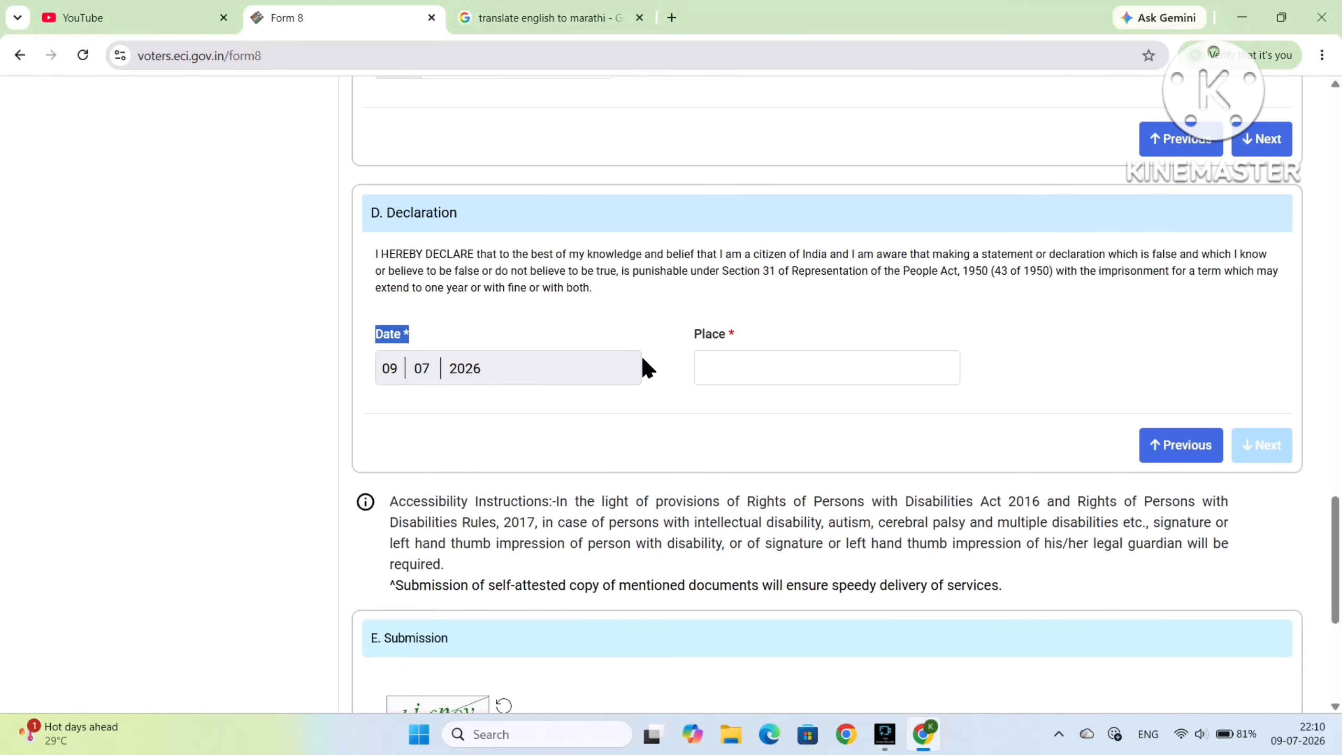
pyautogui.click(720, 333)
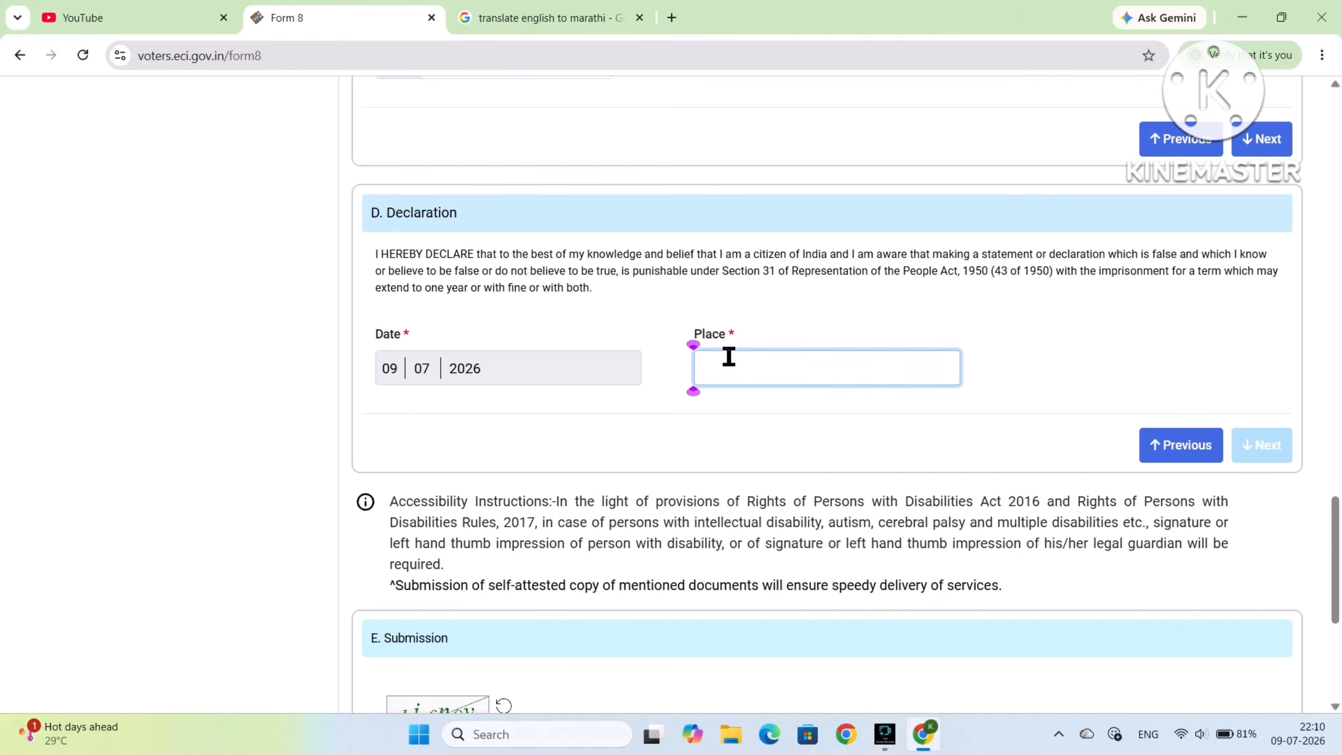
pyautogui.write('PuneNAGAR')
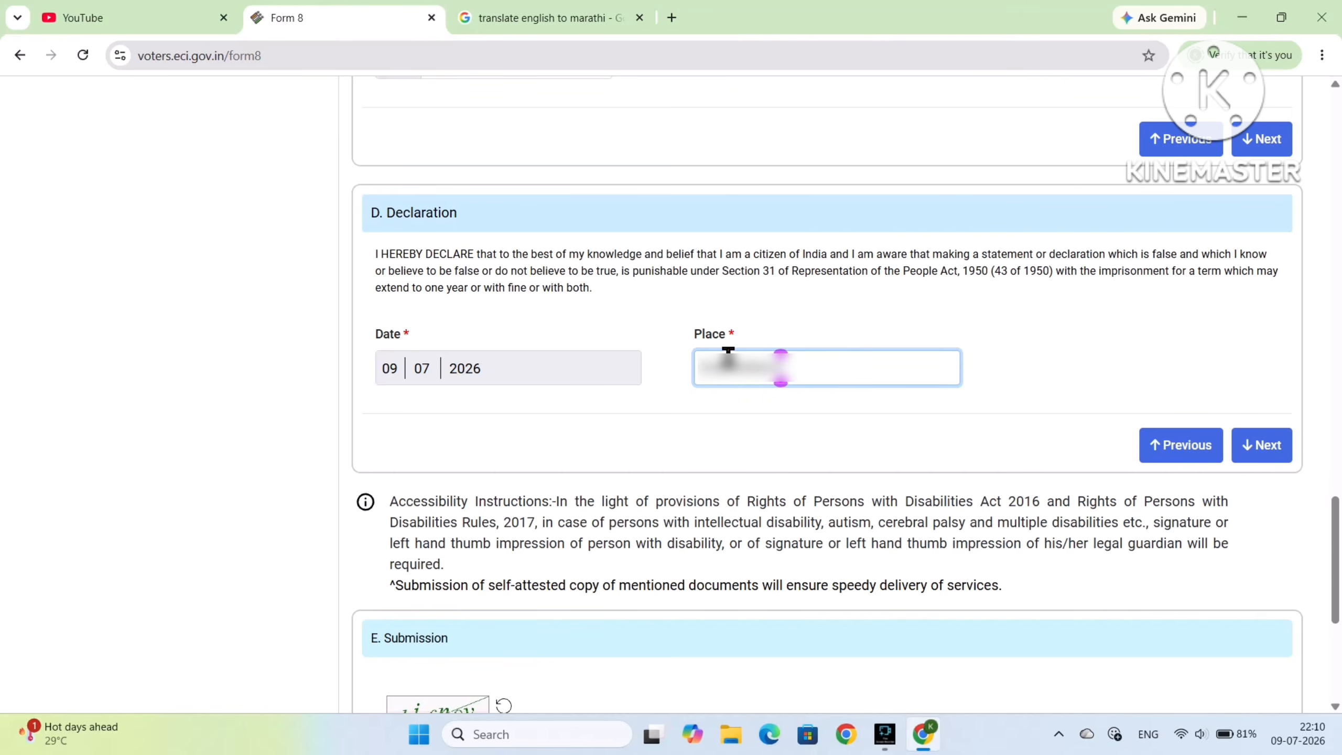
pyautogui.click(856, 447)
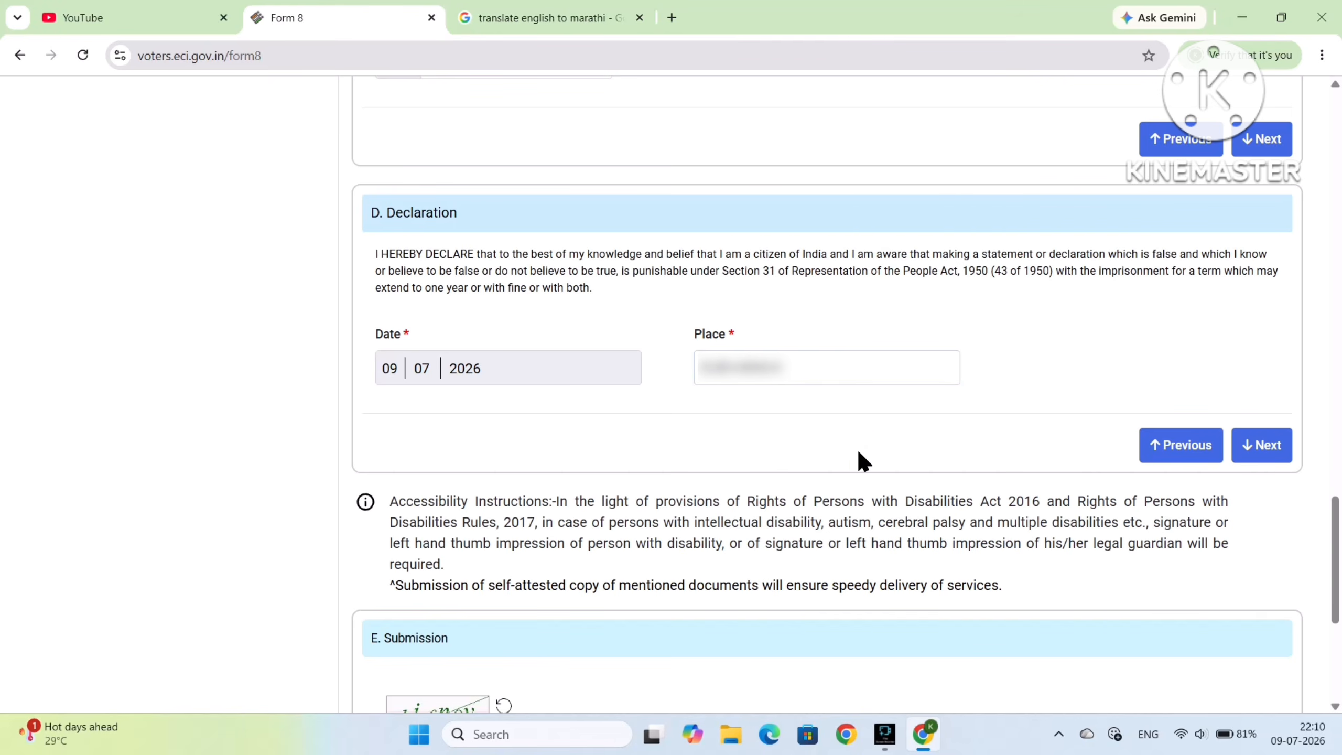
# In the submission section, refresh the captcha and enter its text.
pyautogui.click(1248, 448)
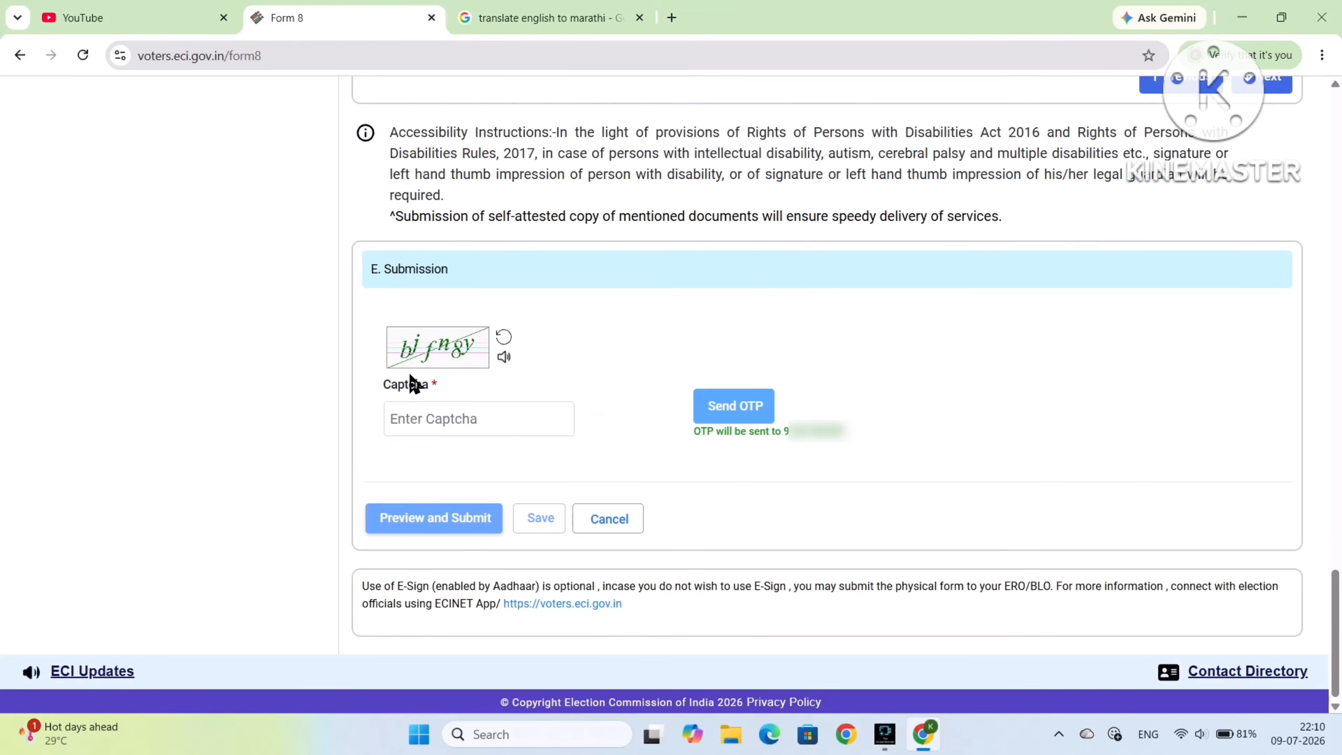
pyautogui.moveTo(409, 353); pyautogui.dragTo(465, 358)
pyautogui.click(826, 337)
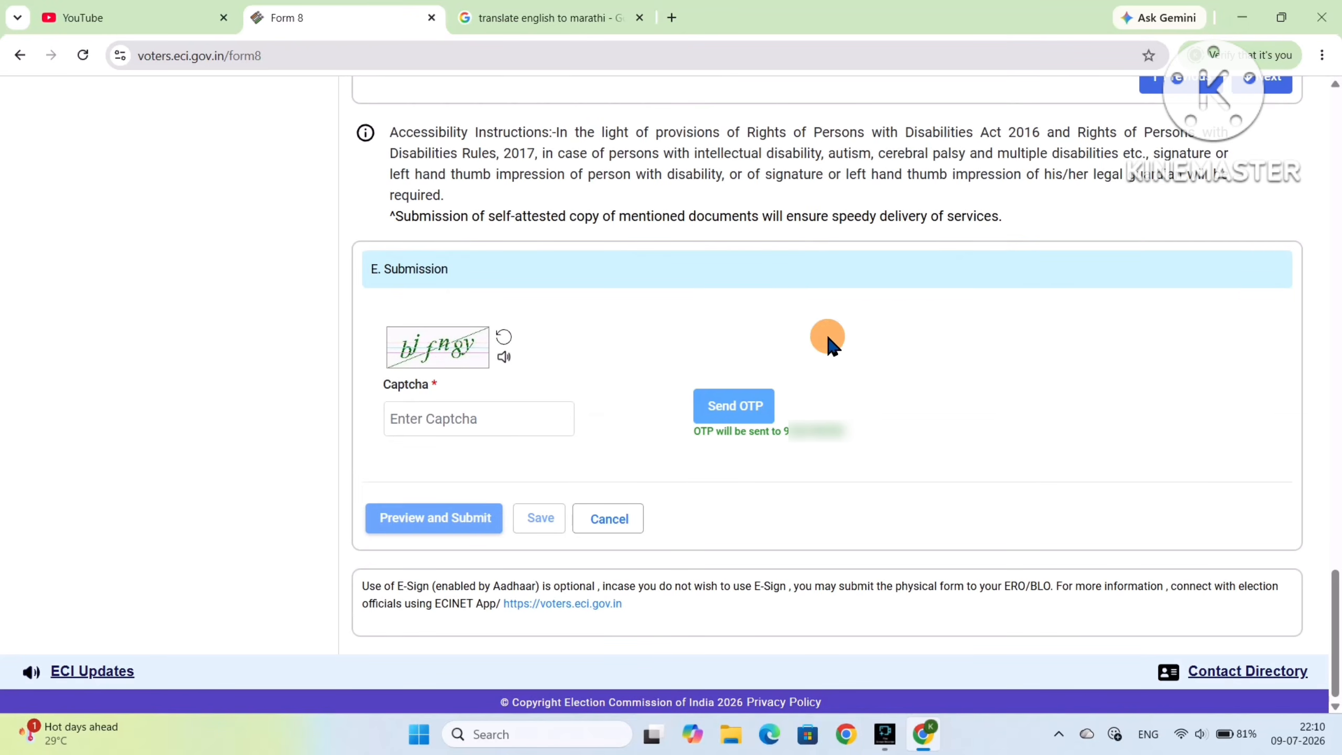
pyautogui.moveTo(378, 276); pyautogui.dragTo(462, 275)
pyautogui.click(538, 312)
pyautogui.click(440, 340)
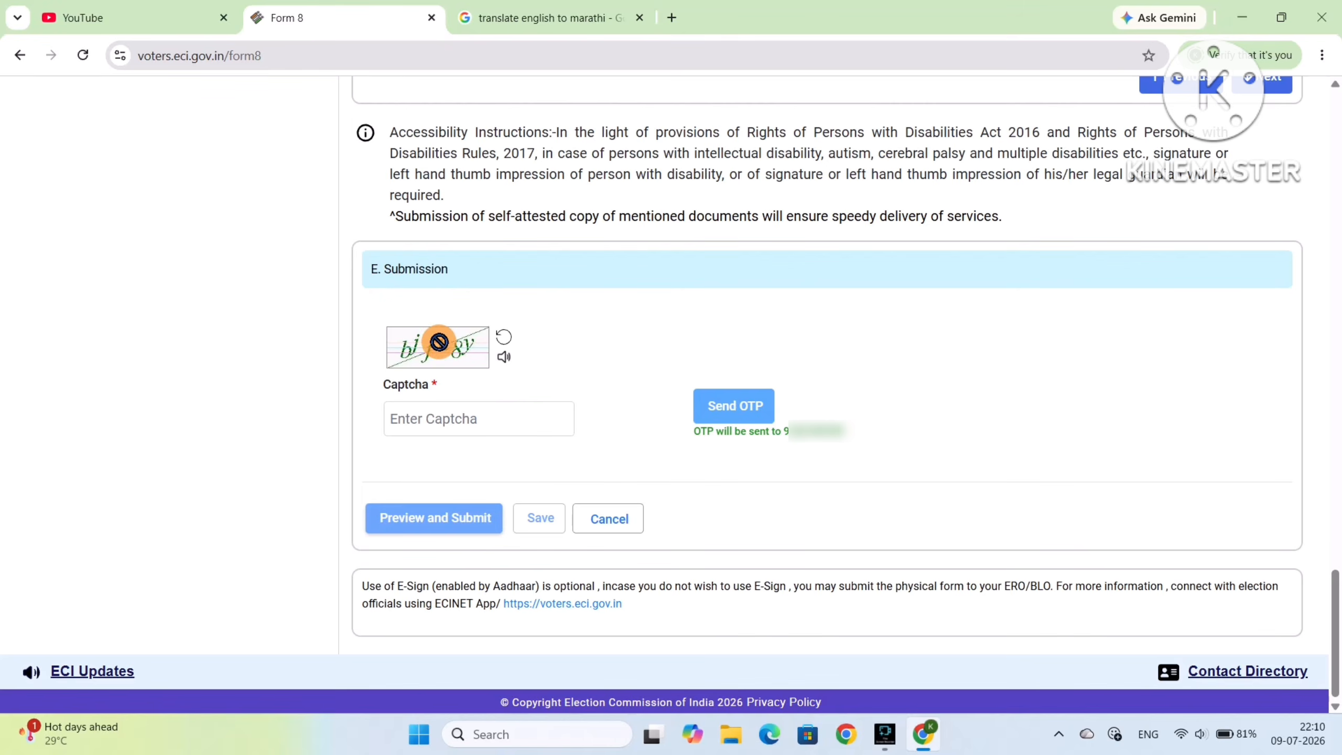
pyautogui.click(449, 417)
pyautogui.write('swc92')
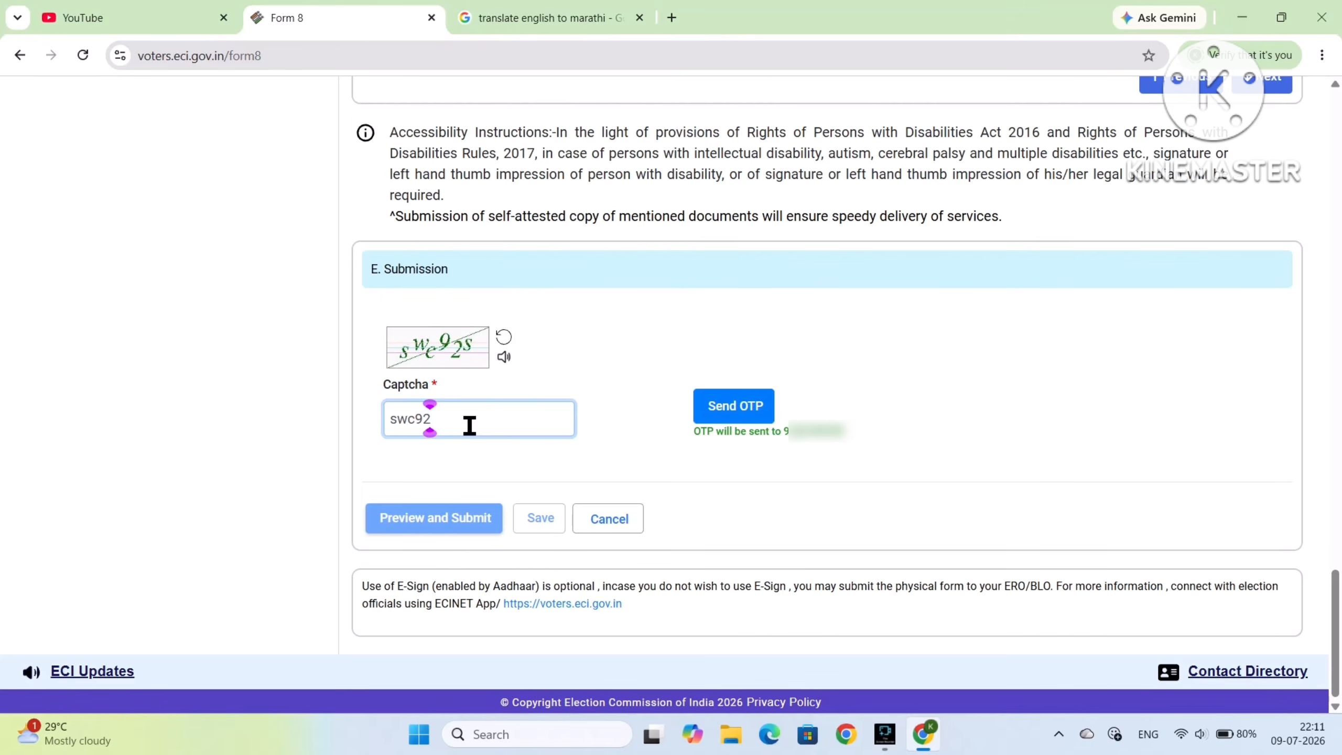
pyautogui.write('s')
# Send an OTP to the mobile, enter the received OTP, and open the form preview.
pyautogui.click(741, 412)
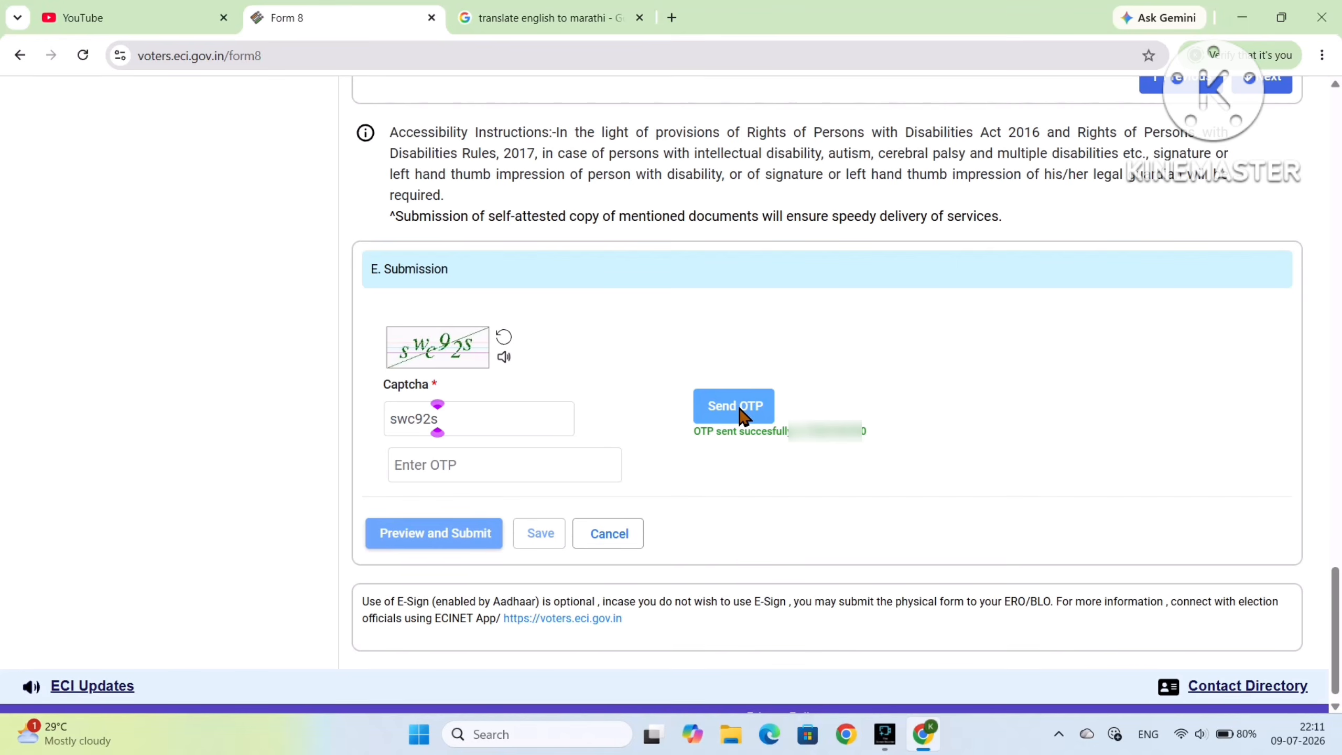
pyautogui.click(724, 480)
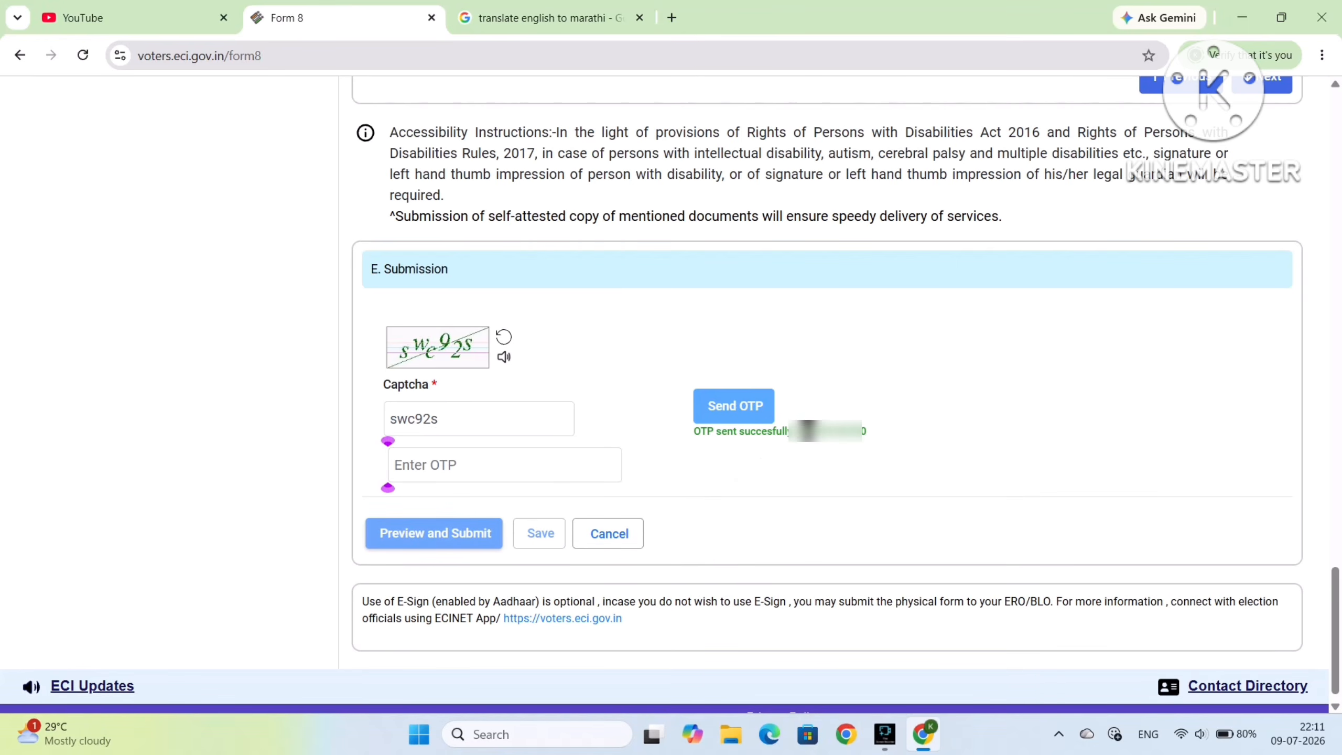
pyautogui.click(396, 465)
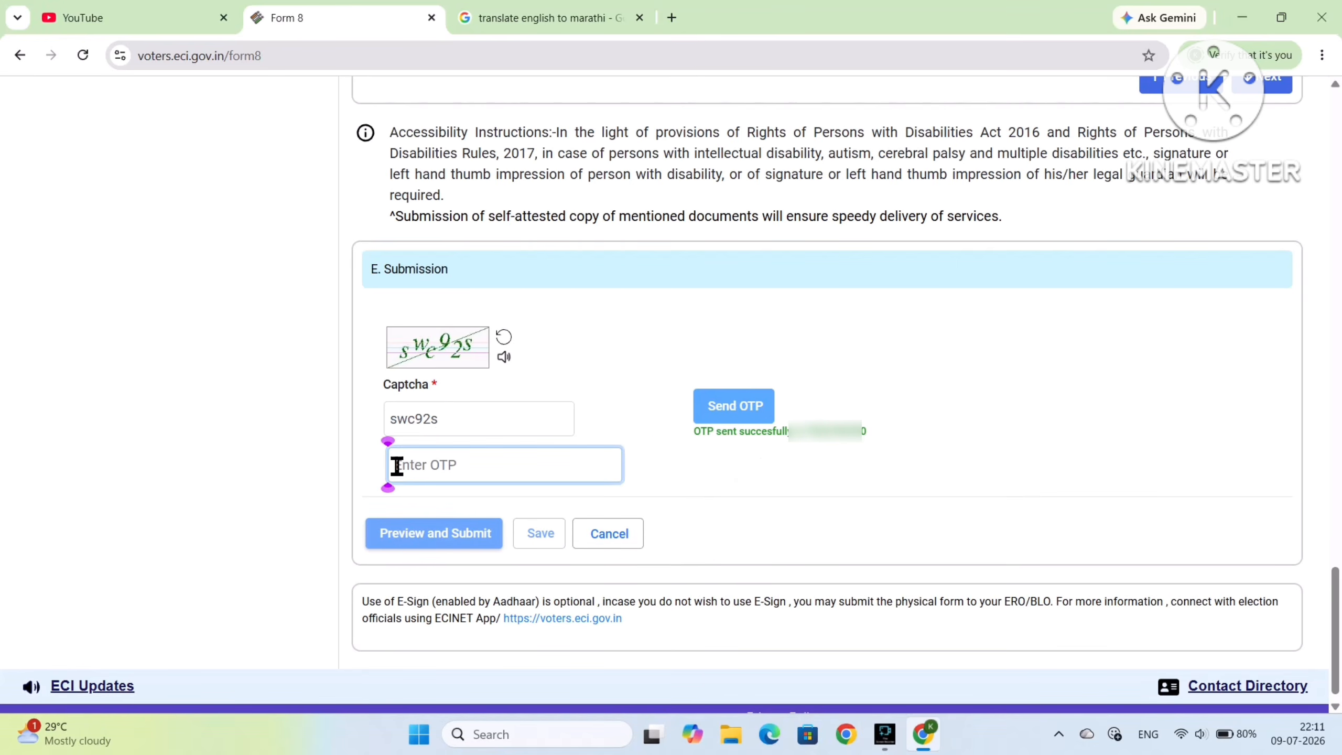
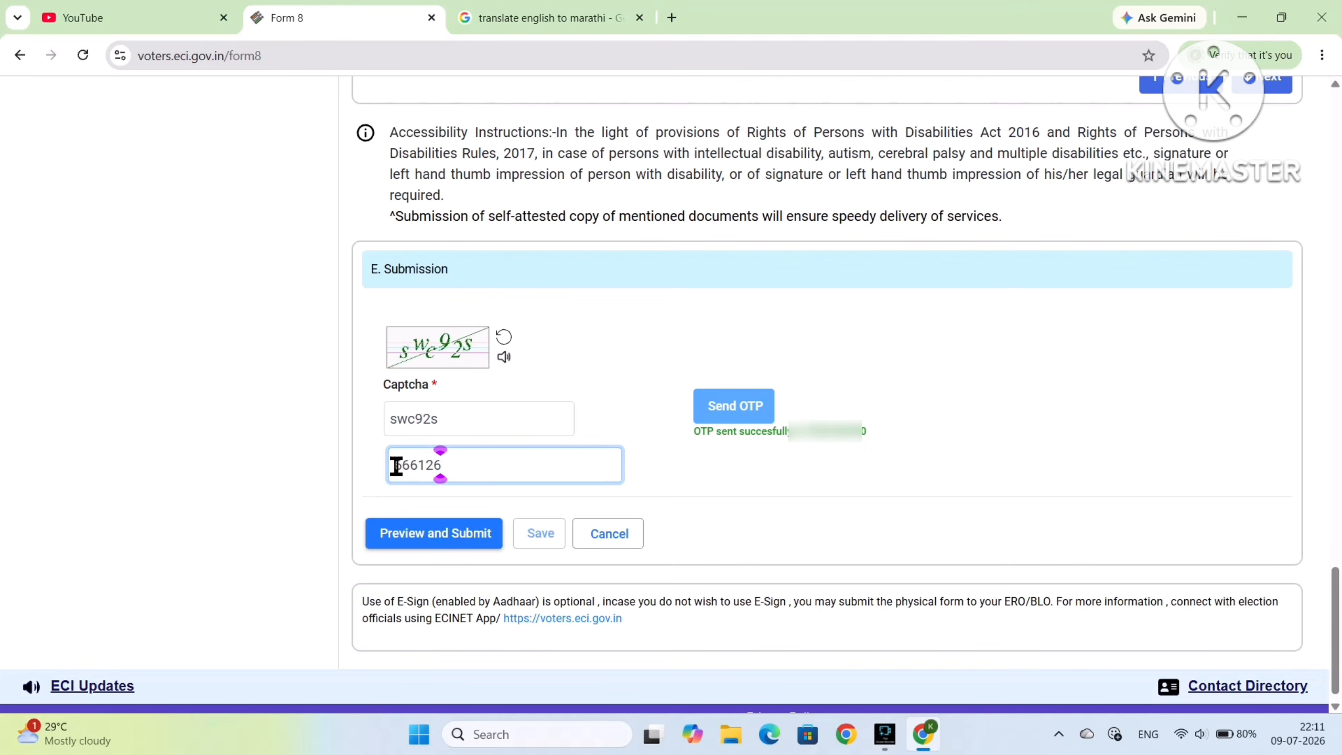
pyautogui.click(315, 500)
pyautogui.click(418, 535)
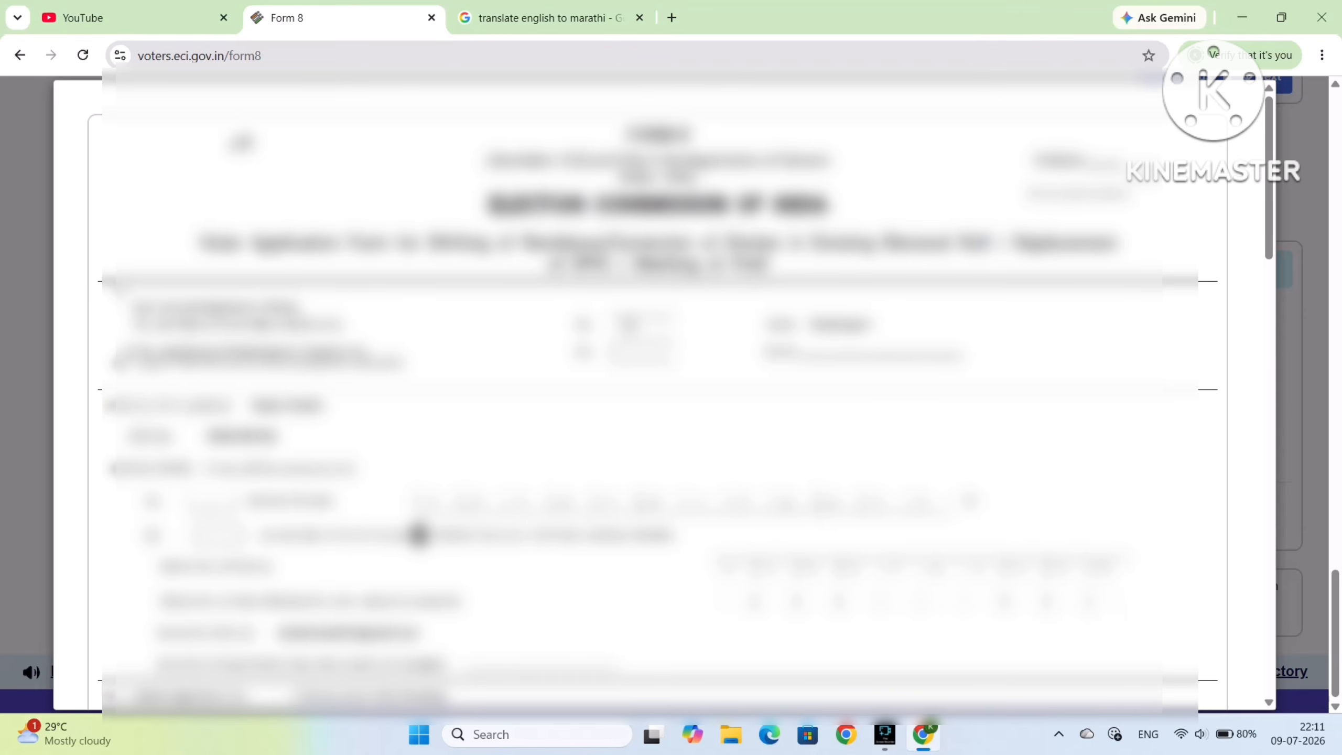
# Scroll through the Form 8 preview, choose eSign & Submit, and confirm Yes.
pyautogui.moveTo(203, 122); pyautogui.dragTo(888, 500)
pyautogui.scroll(-20, 958, 479)
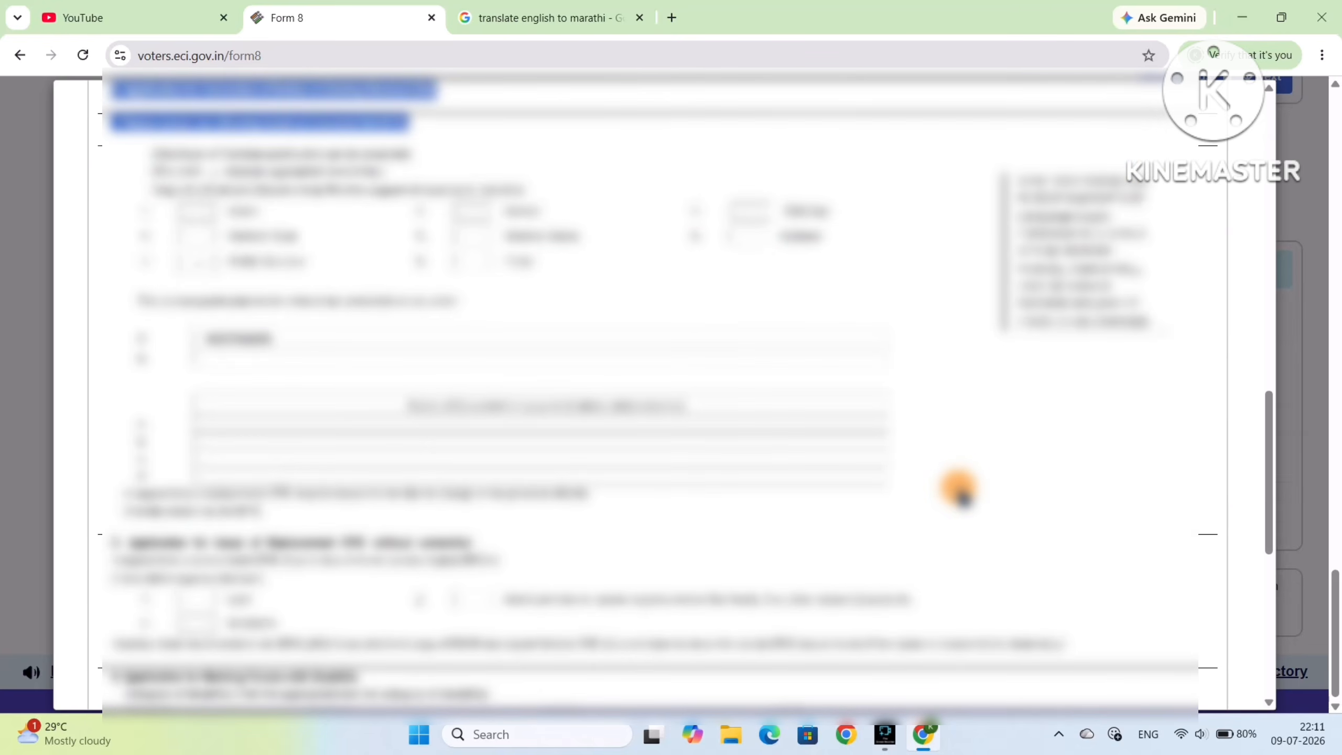
pyautogui.scroll(-2, 958, 486)
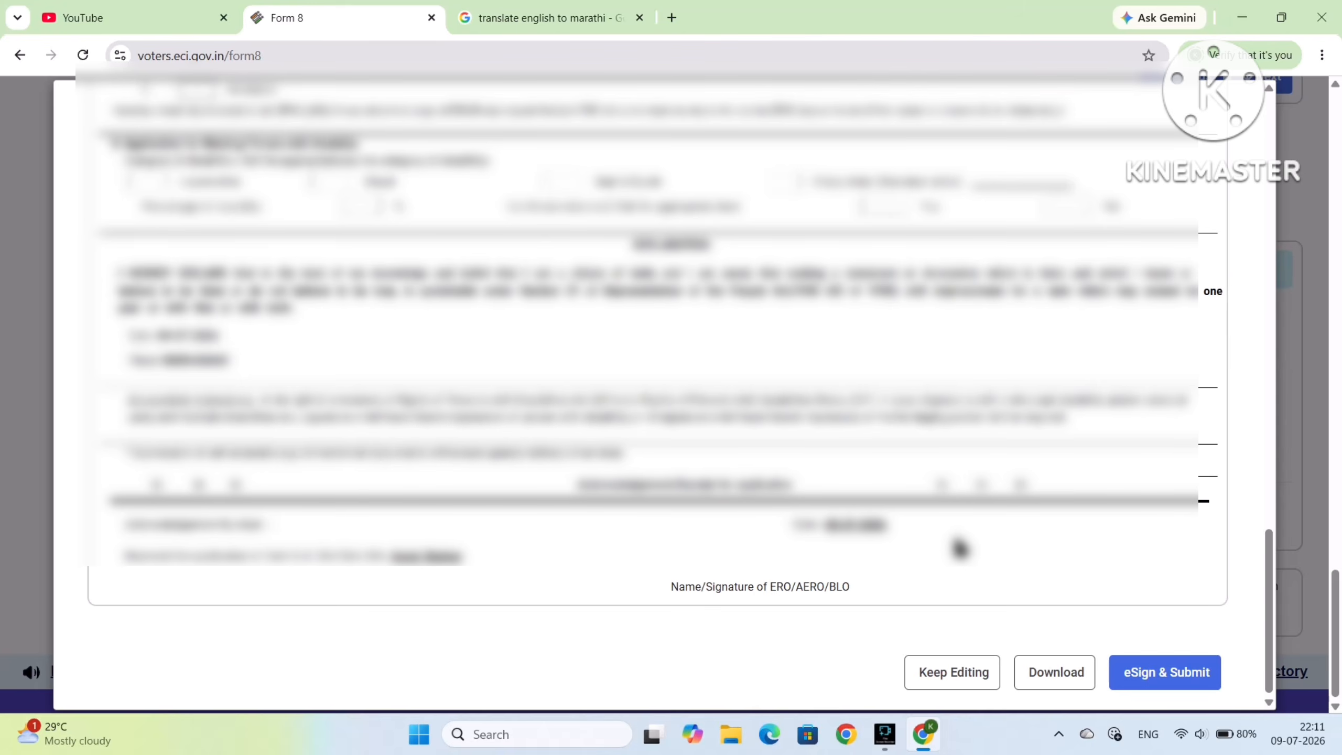
pyautogui.click(1189, 685)
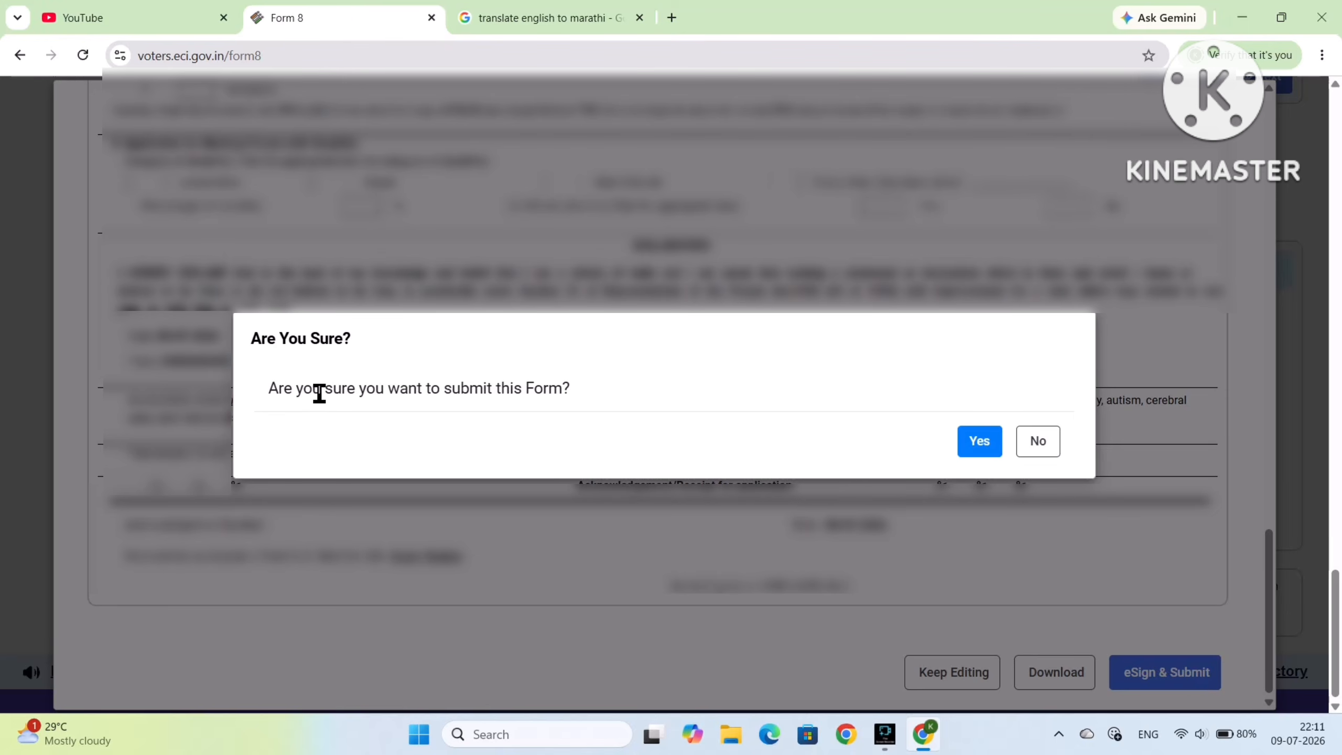
pyautogui.moveTo(319, 393); pyautogui.dragTo(562, 406)
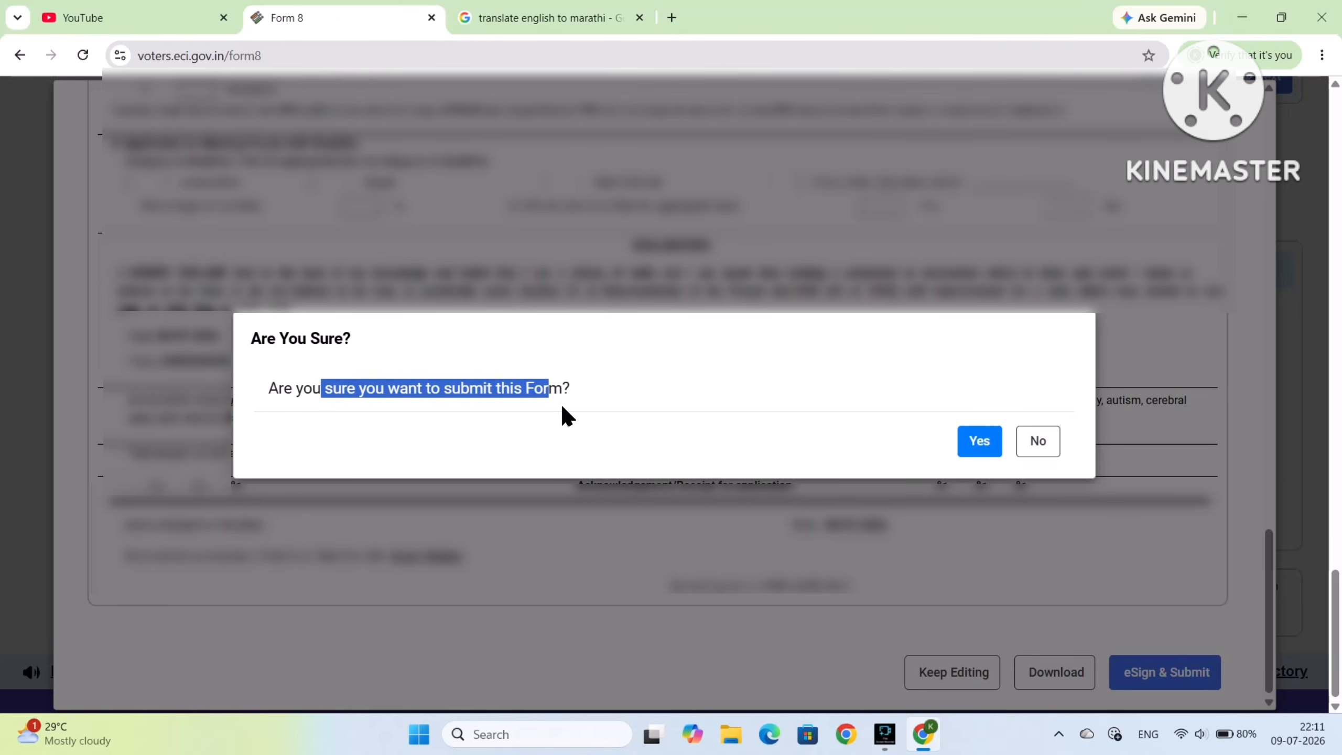
pyautogui.click(562, 407)
pyautogui.click(978, 442)
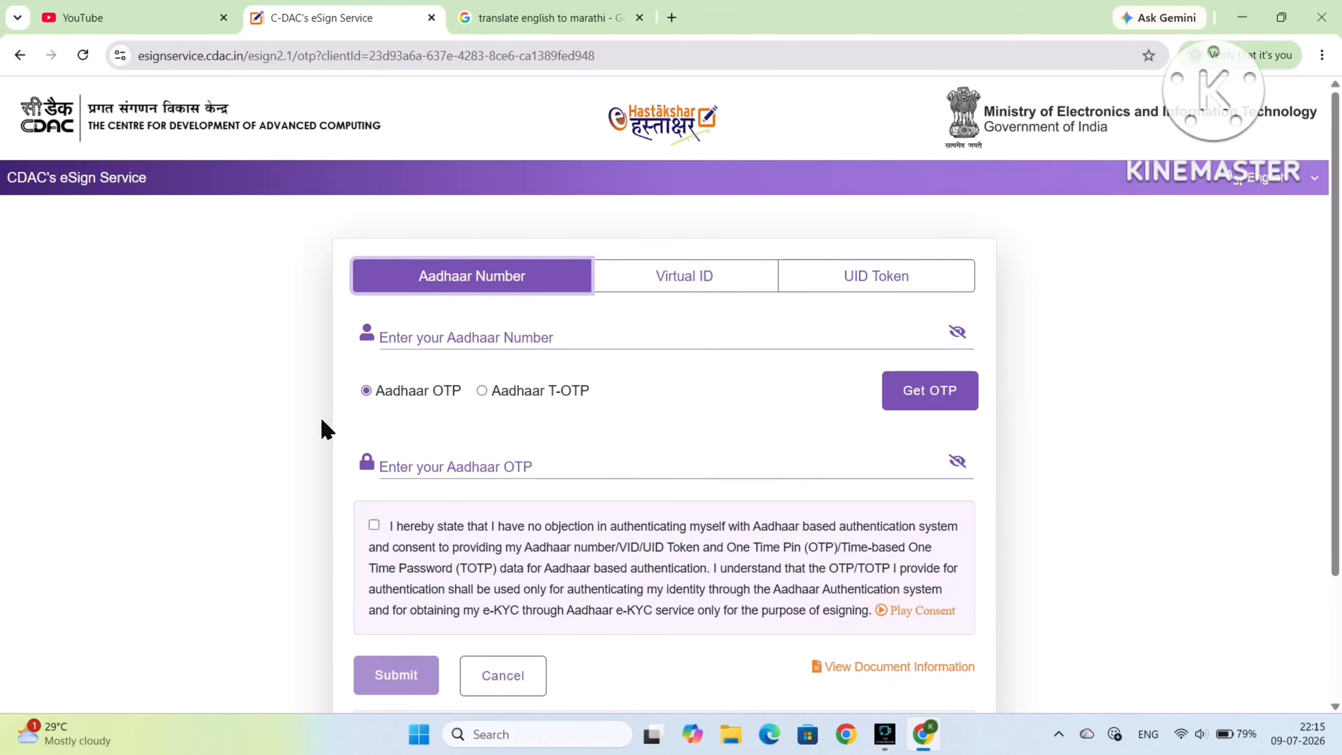
# Enter the Aadhaar number and request an Aadhaar OTP.
pyautogui.click(394, 338)
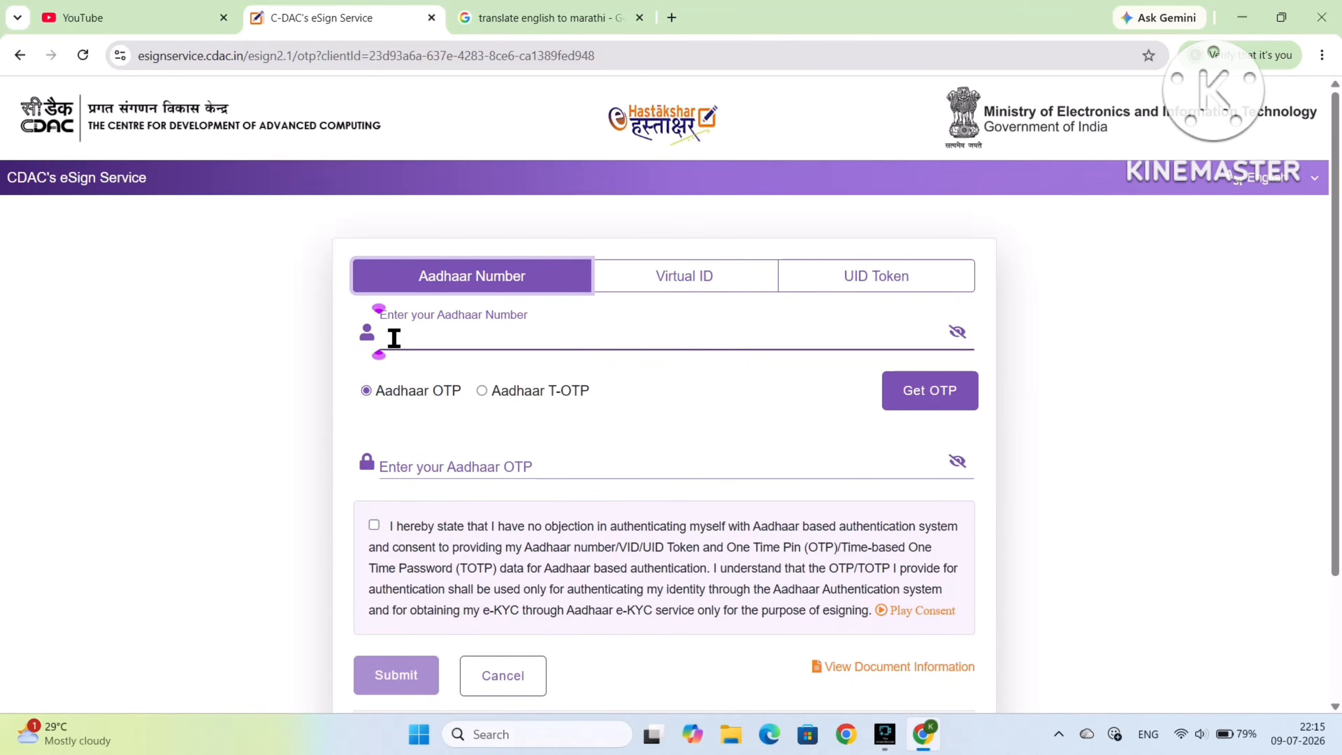
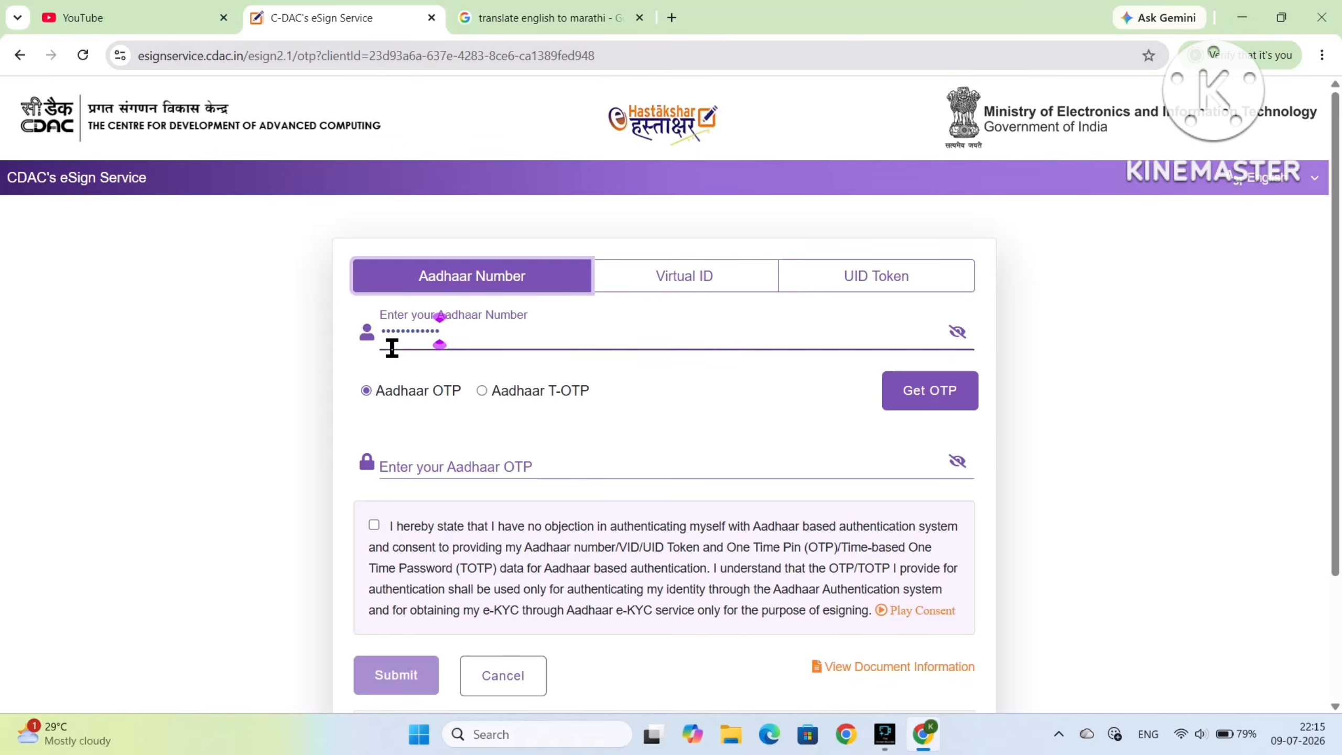
pyautogui.click(964, 396)
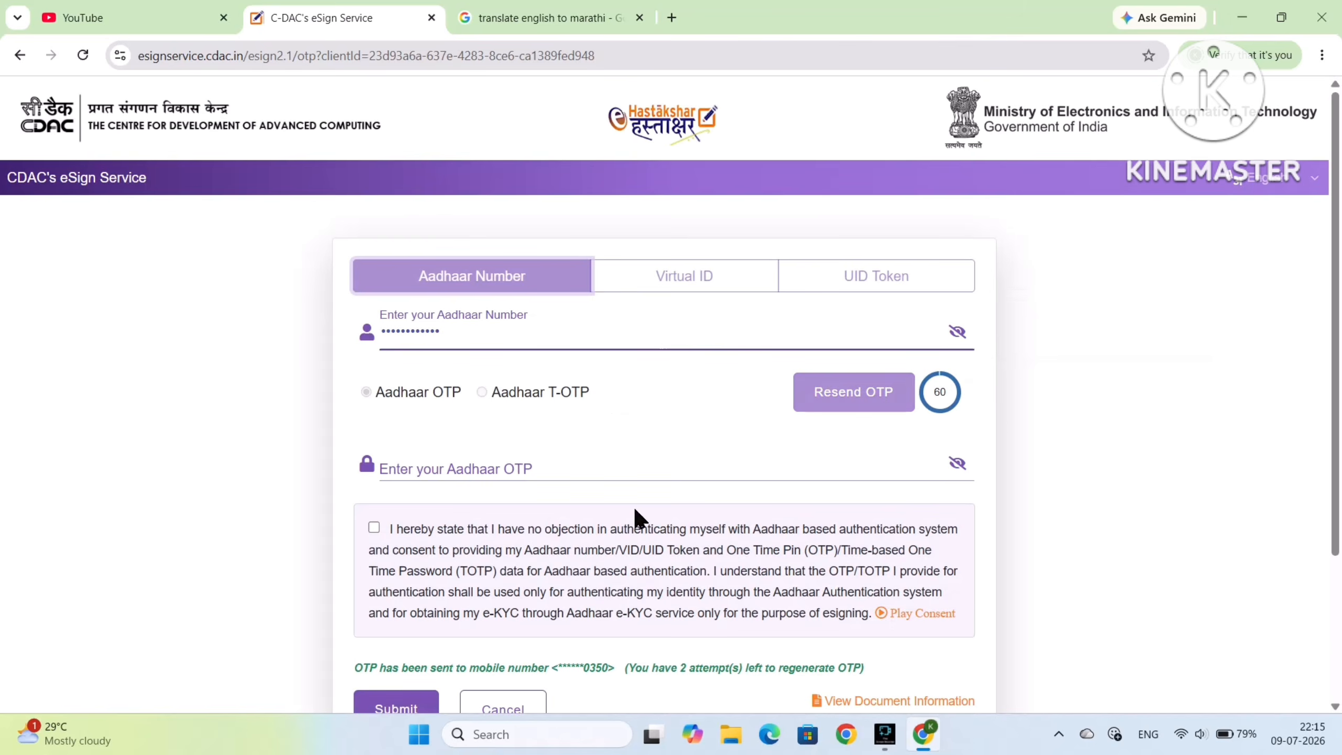
# Enter the received Aadhaar OTP and tick the authentication consent checkbox.
pyautogui.click(412, 465)
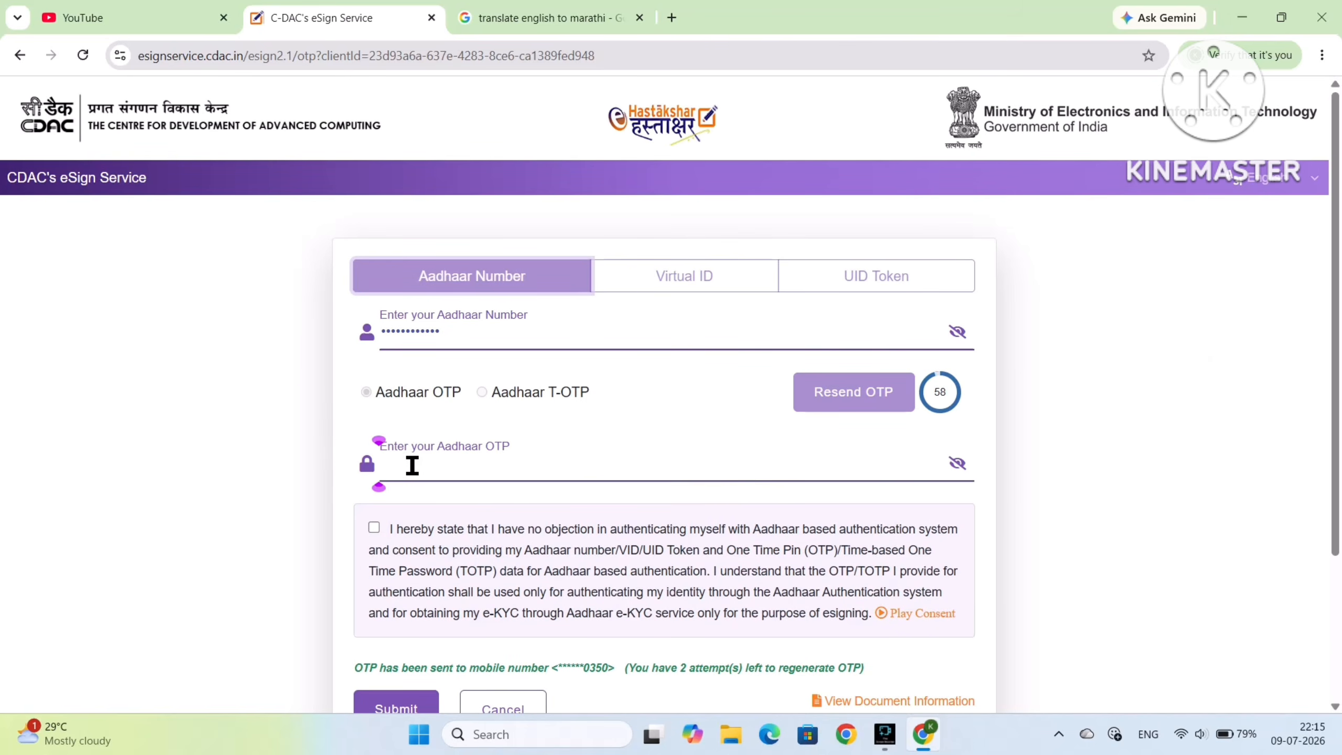
pyautogui.scroll(-1, 412, 465)
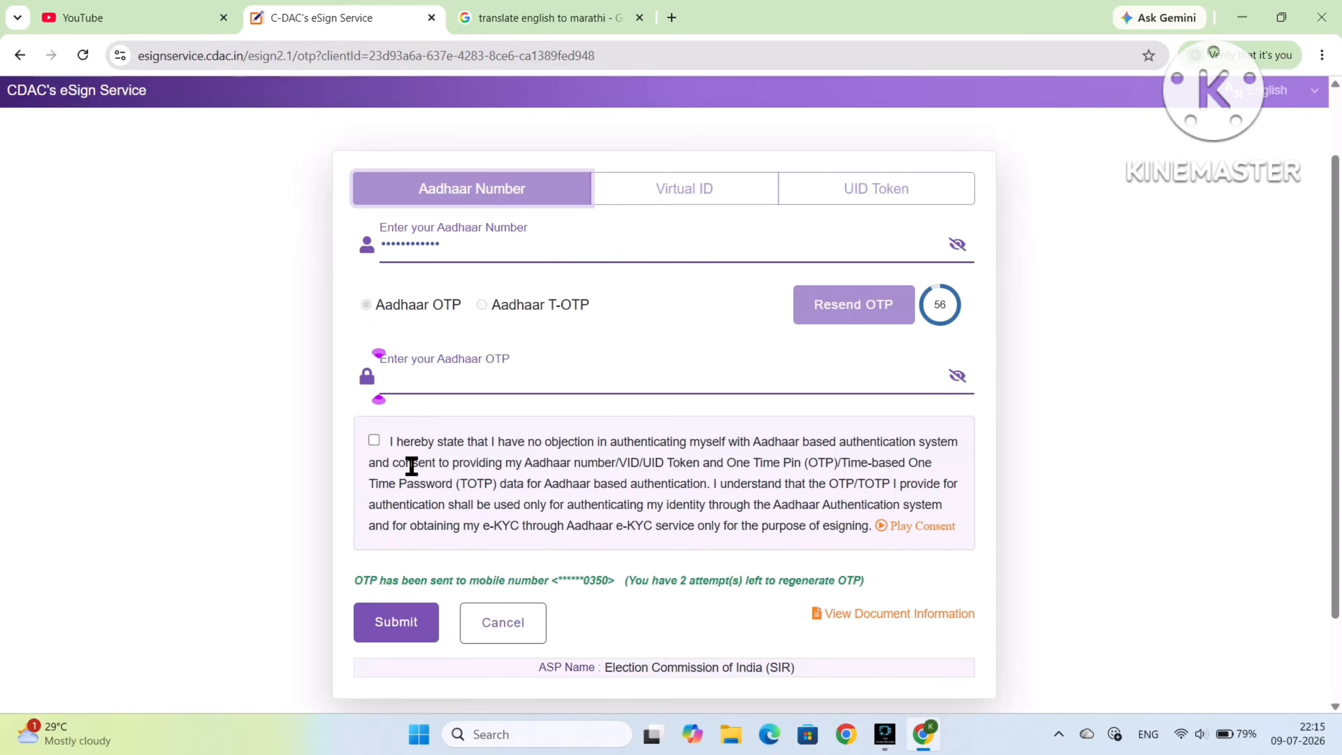
pyautogui.click(411, 466)
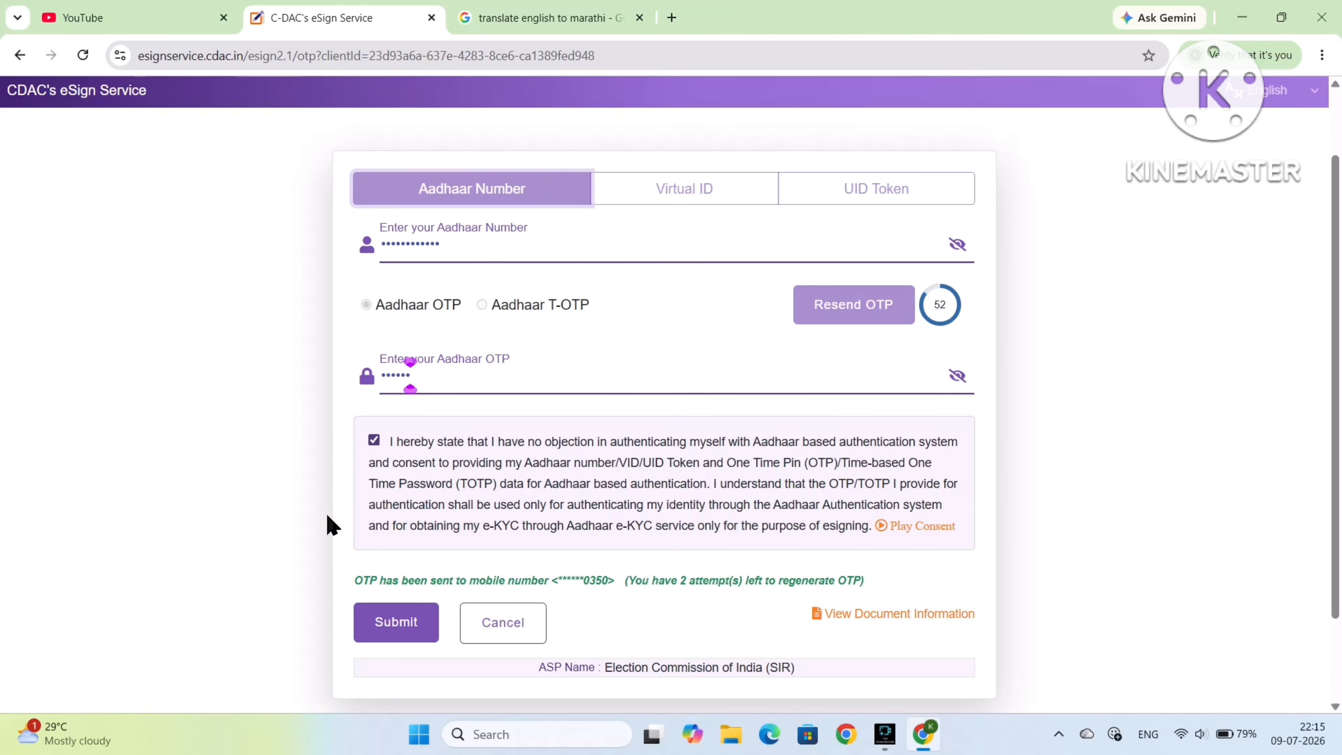
pyautogui.moveTo(403, 443); pyautogui.dragTo(669, 506)
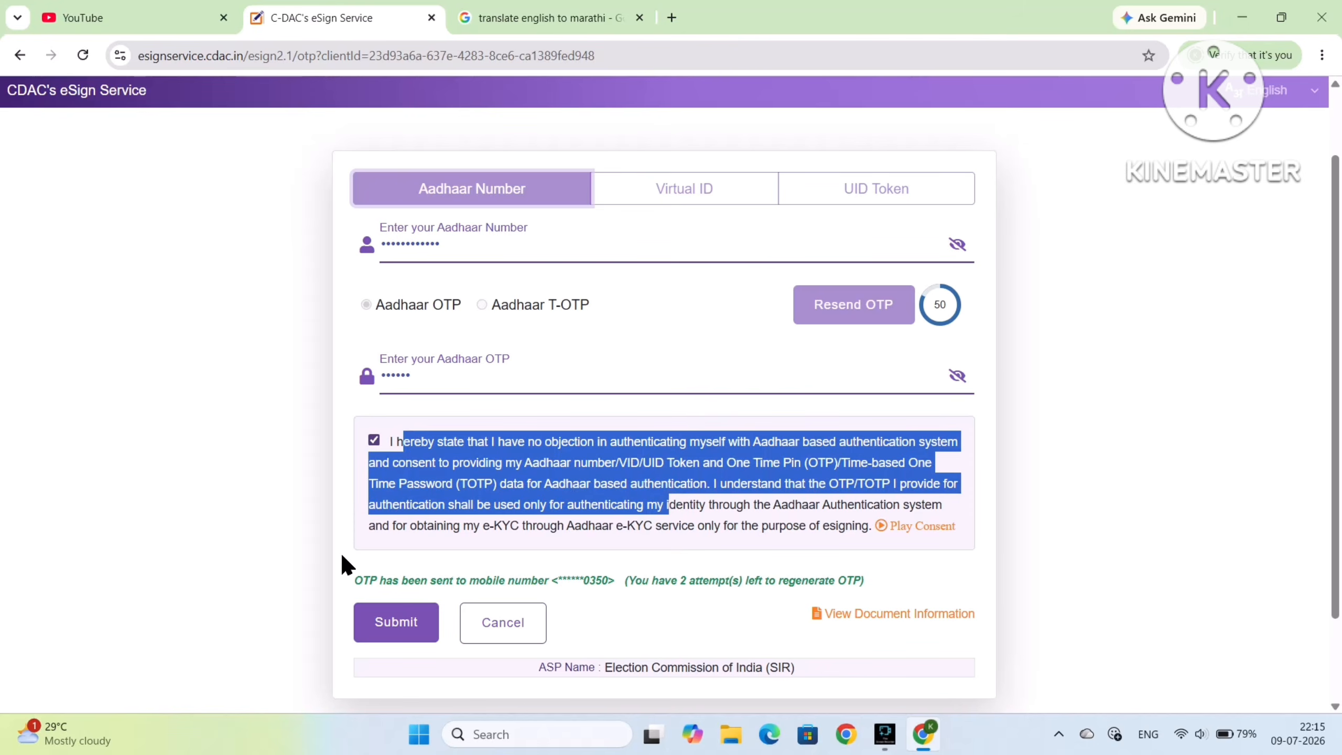
pyautogui.click(216, 569)
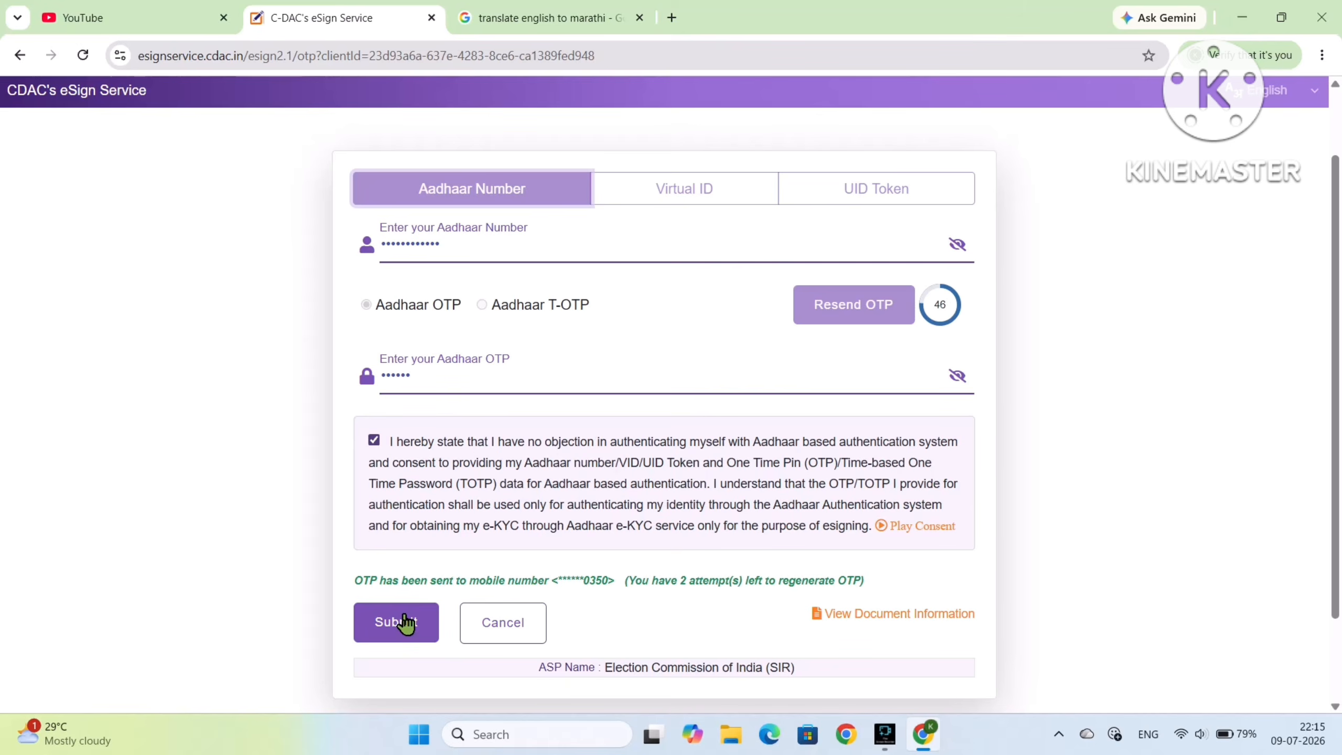
pyautogui.scroll(-2, 652, 580)
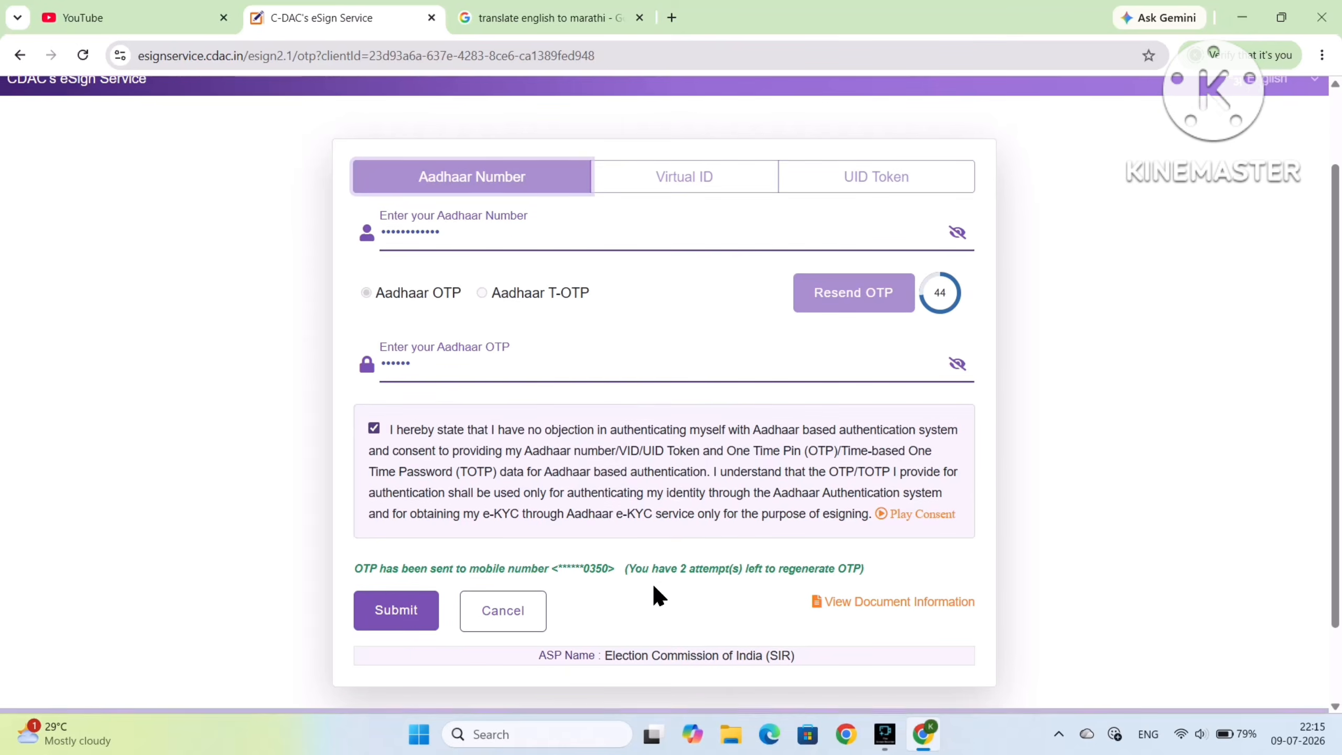